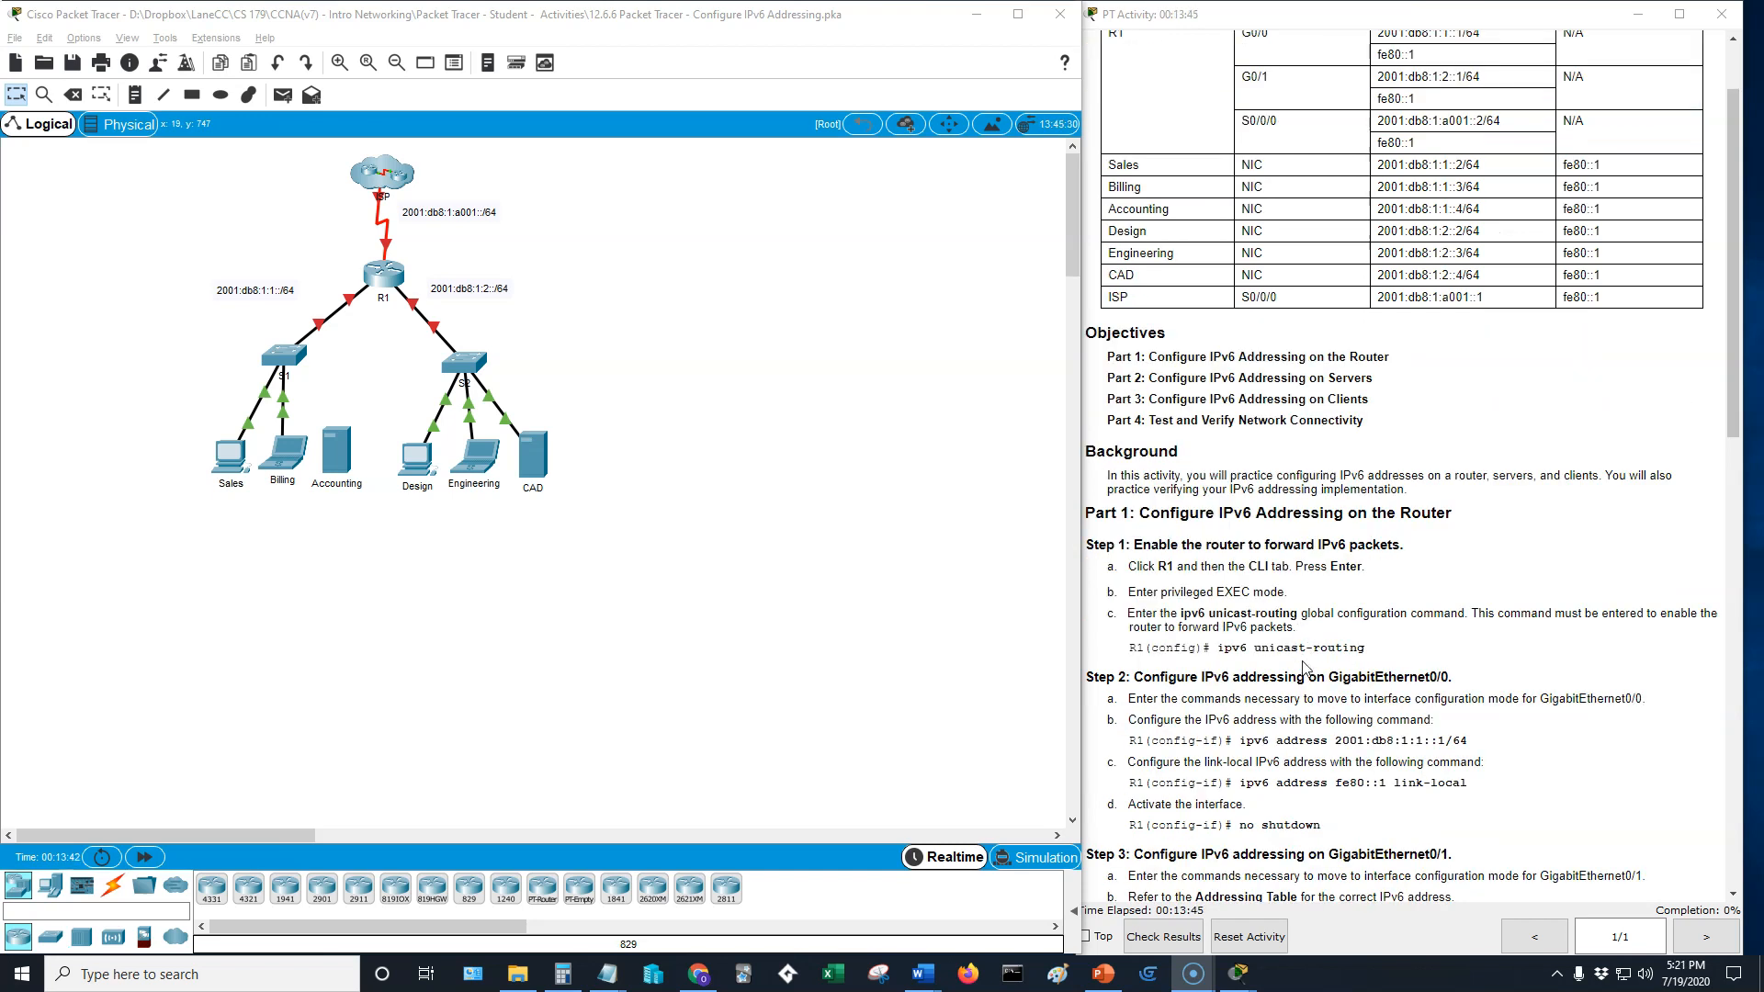
# - Examine the addressing table, the router configuration instructions and the network topology
pyautogui.scroll(2, 1382, 580)
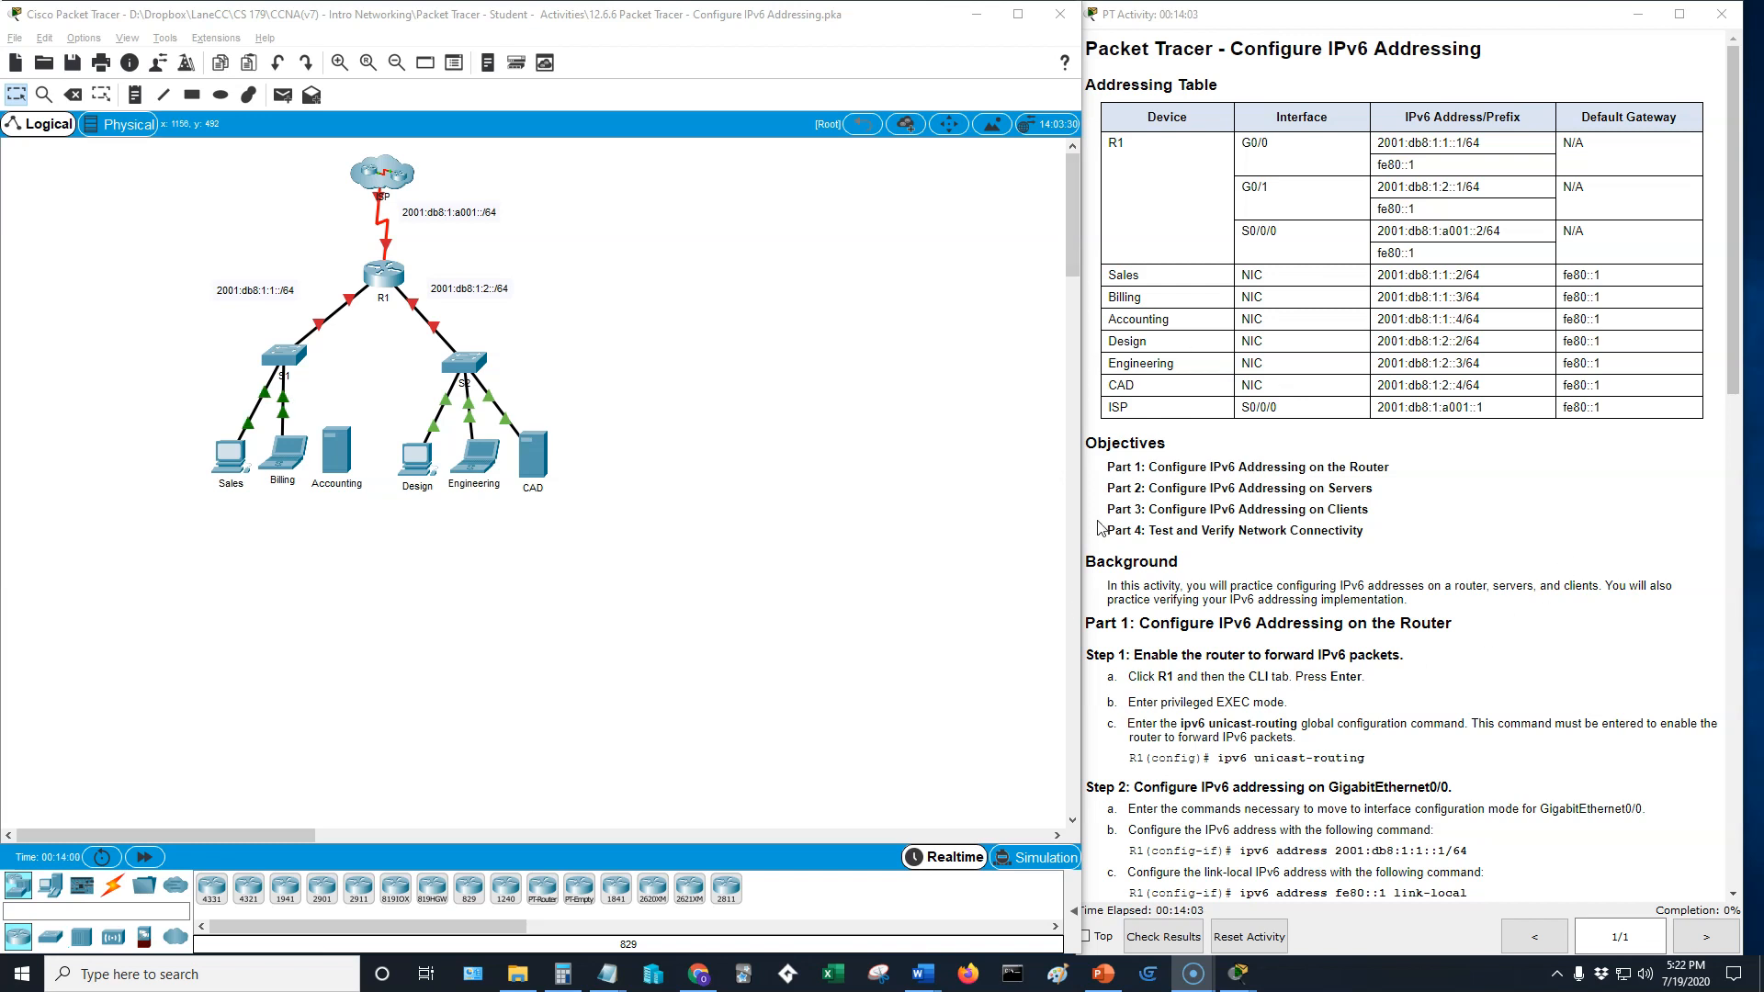
pyautogui.scroll(-2, 1473, 533)
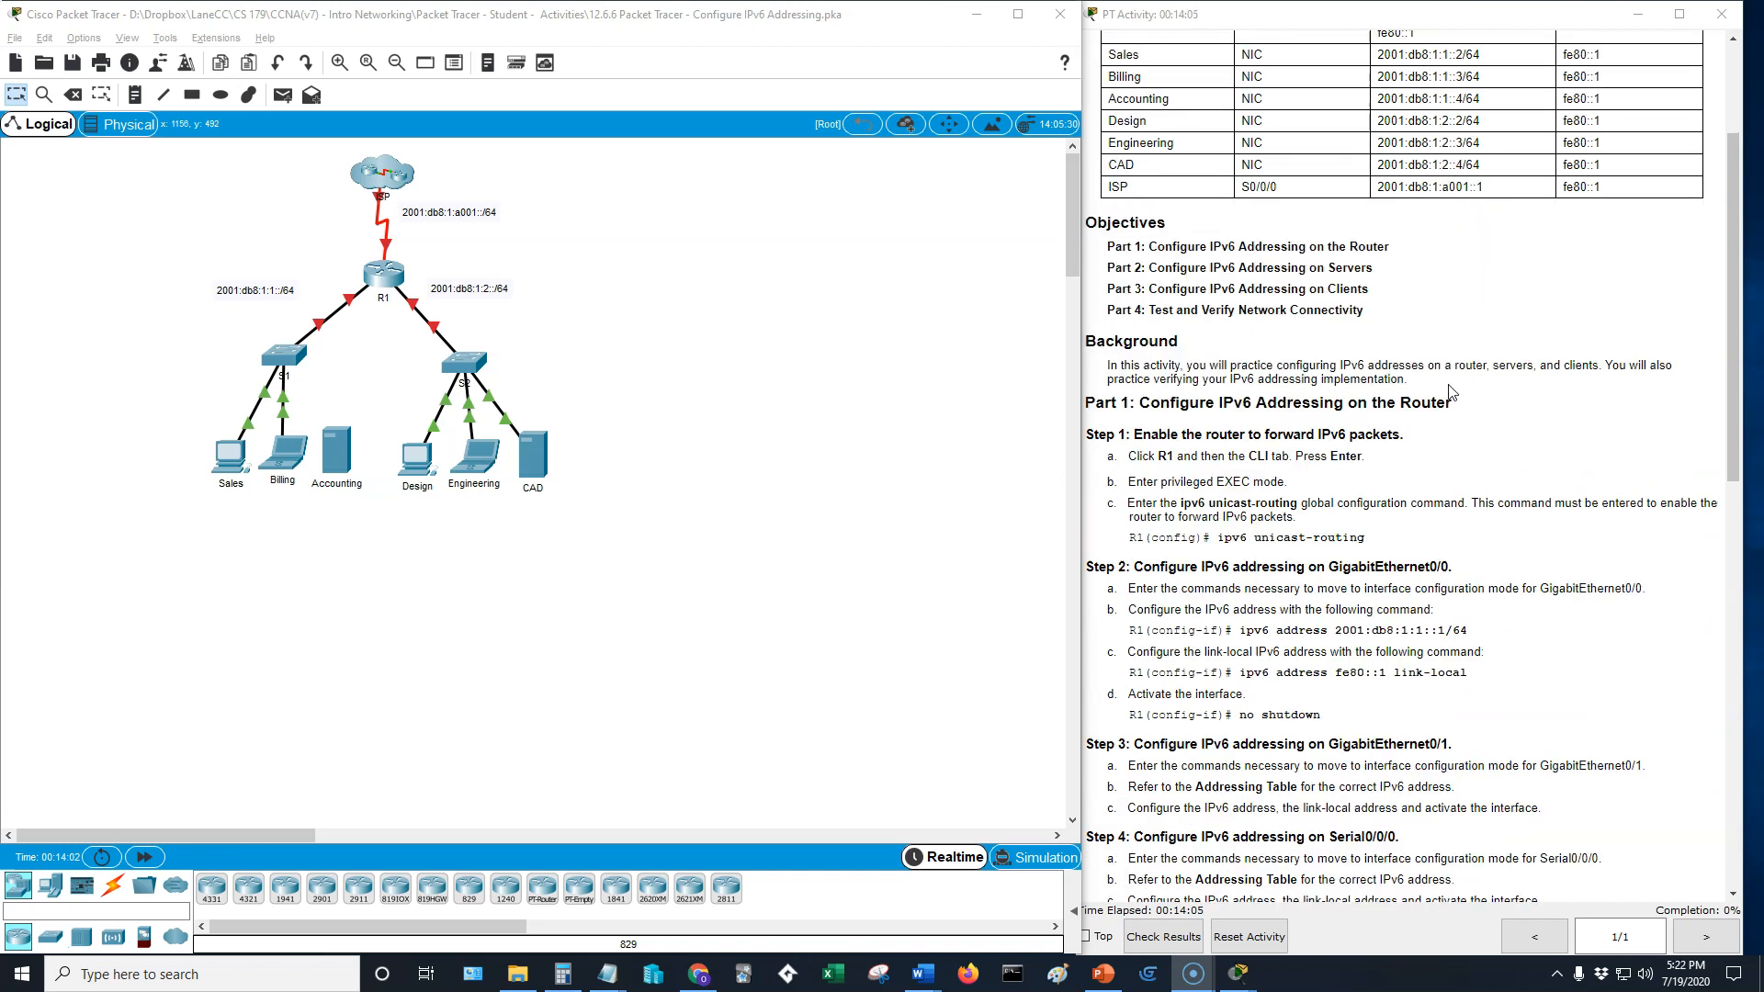
pyautogui.scroll(-1, 1451, 393)
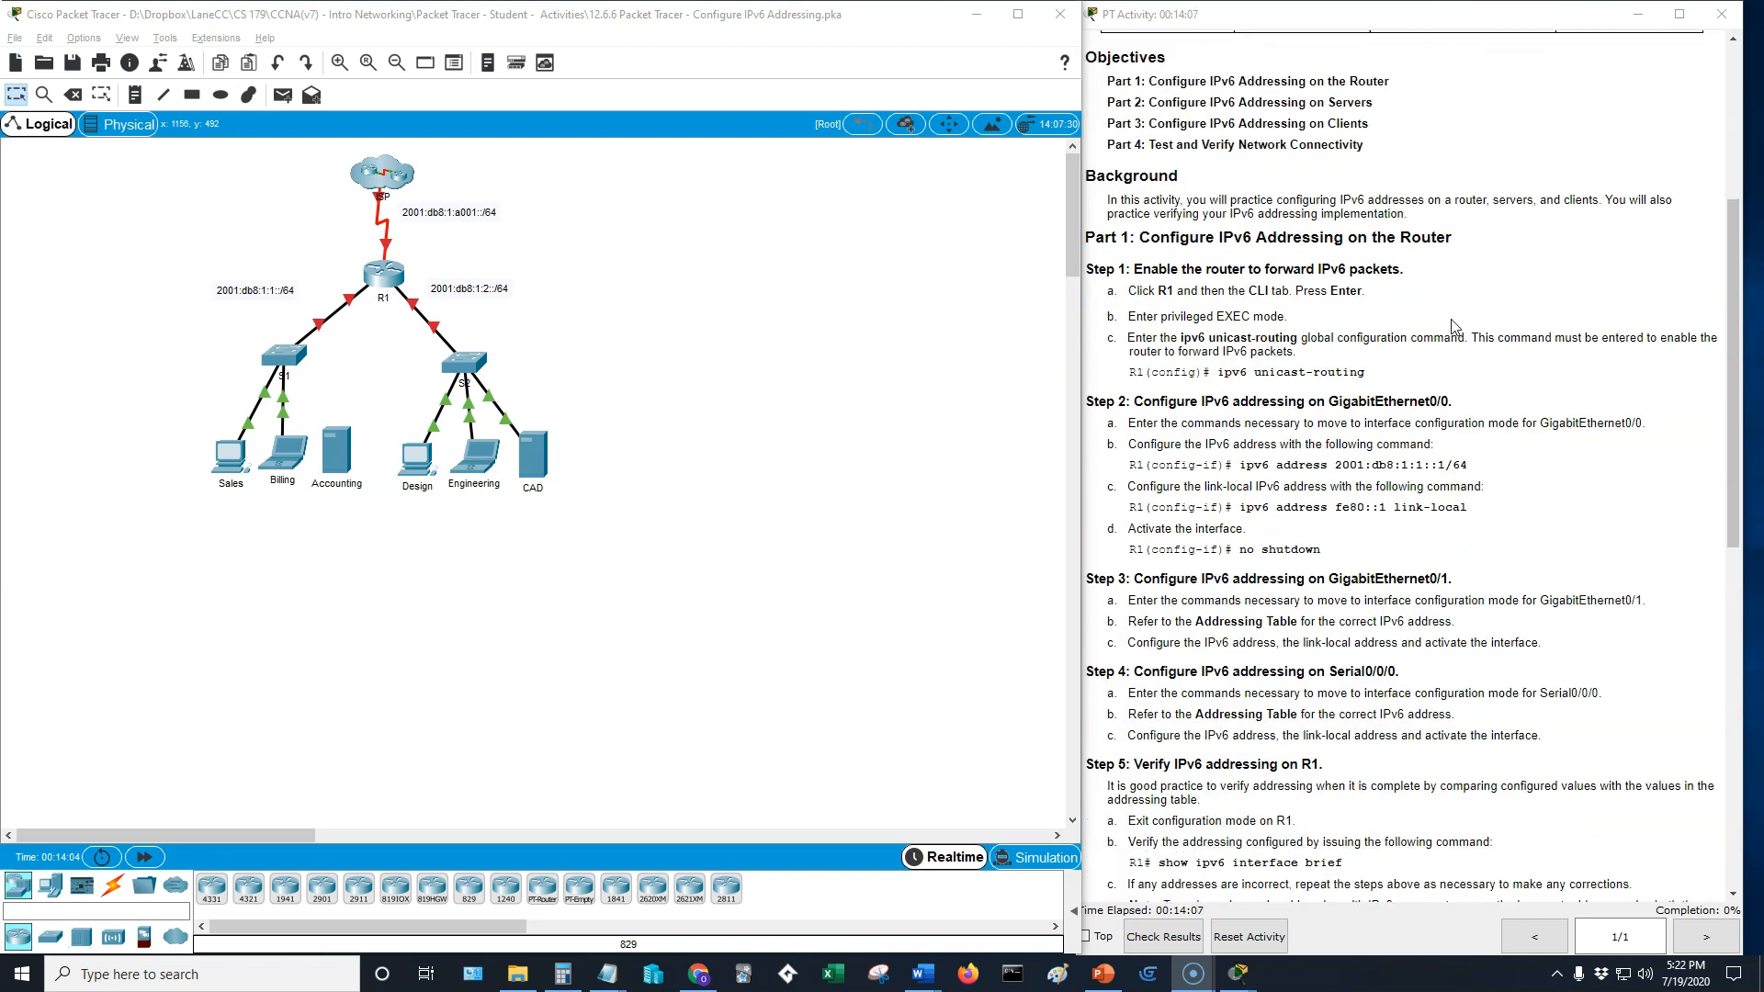
pyautogui.scroll(-2, 1445, 336)
pyautogui.click(341, 63)
pyautogui.click(341, 63)
pyautogui.click(341, 63)
pyautogui.click(341, 64)
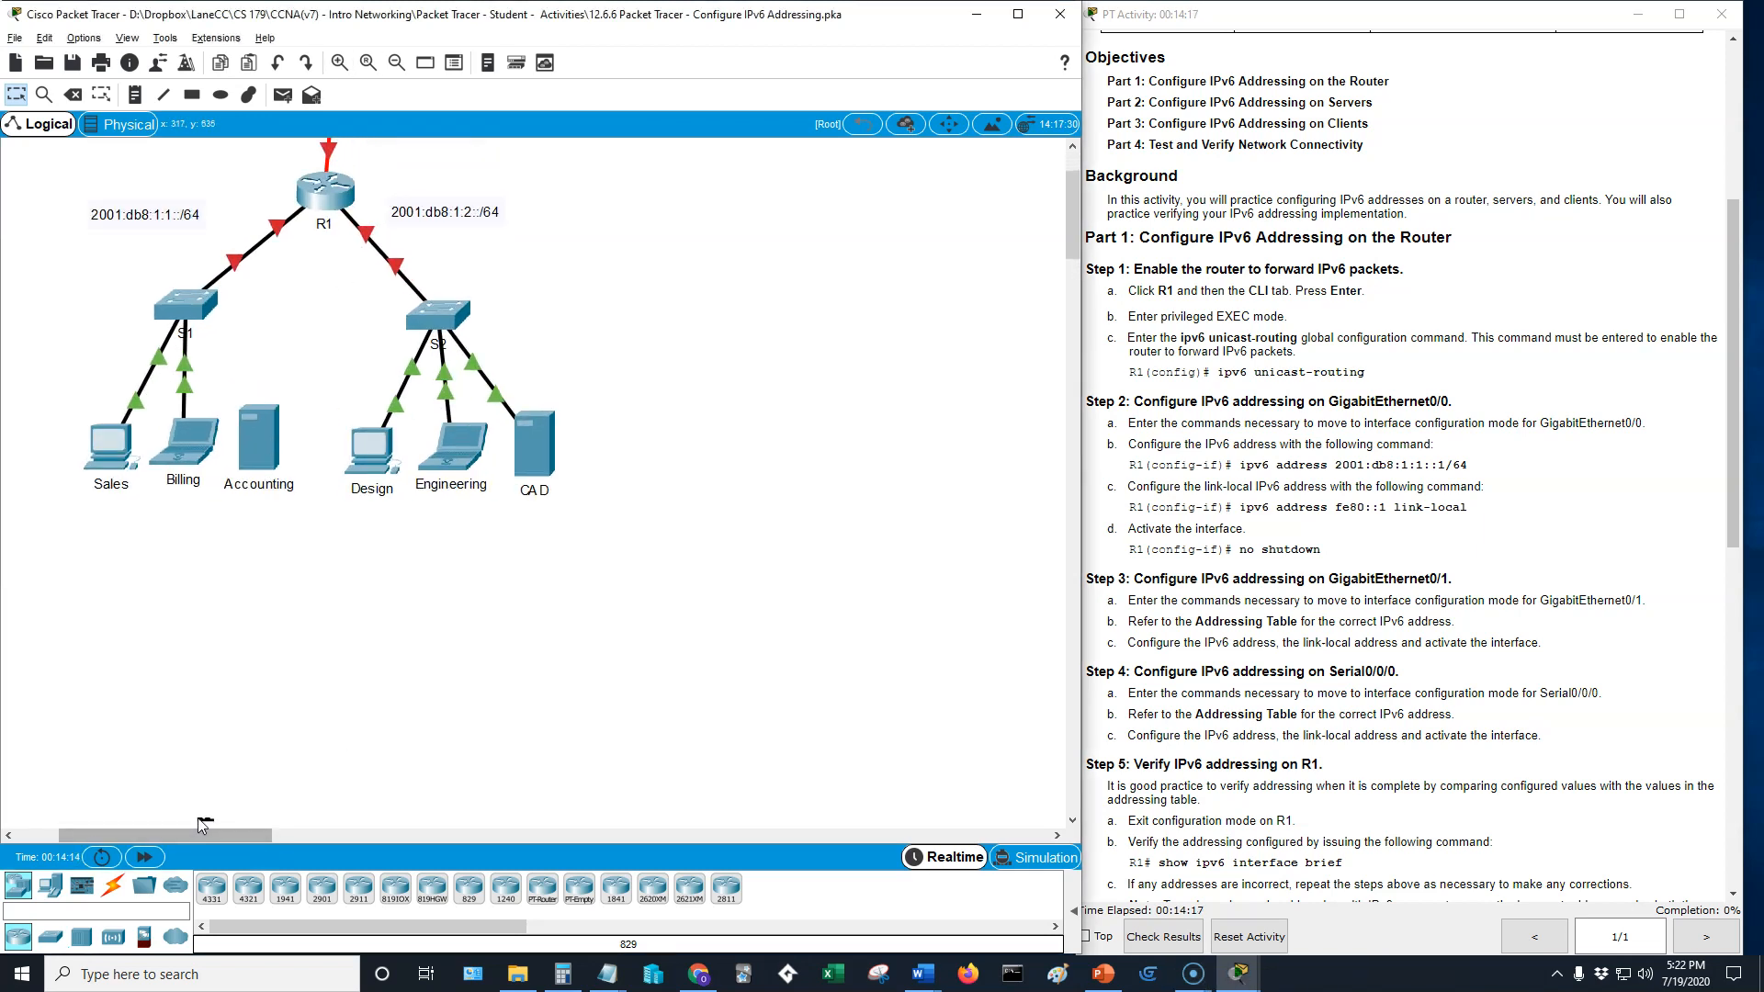
pyautogui.scroll(3, 567, 669)
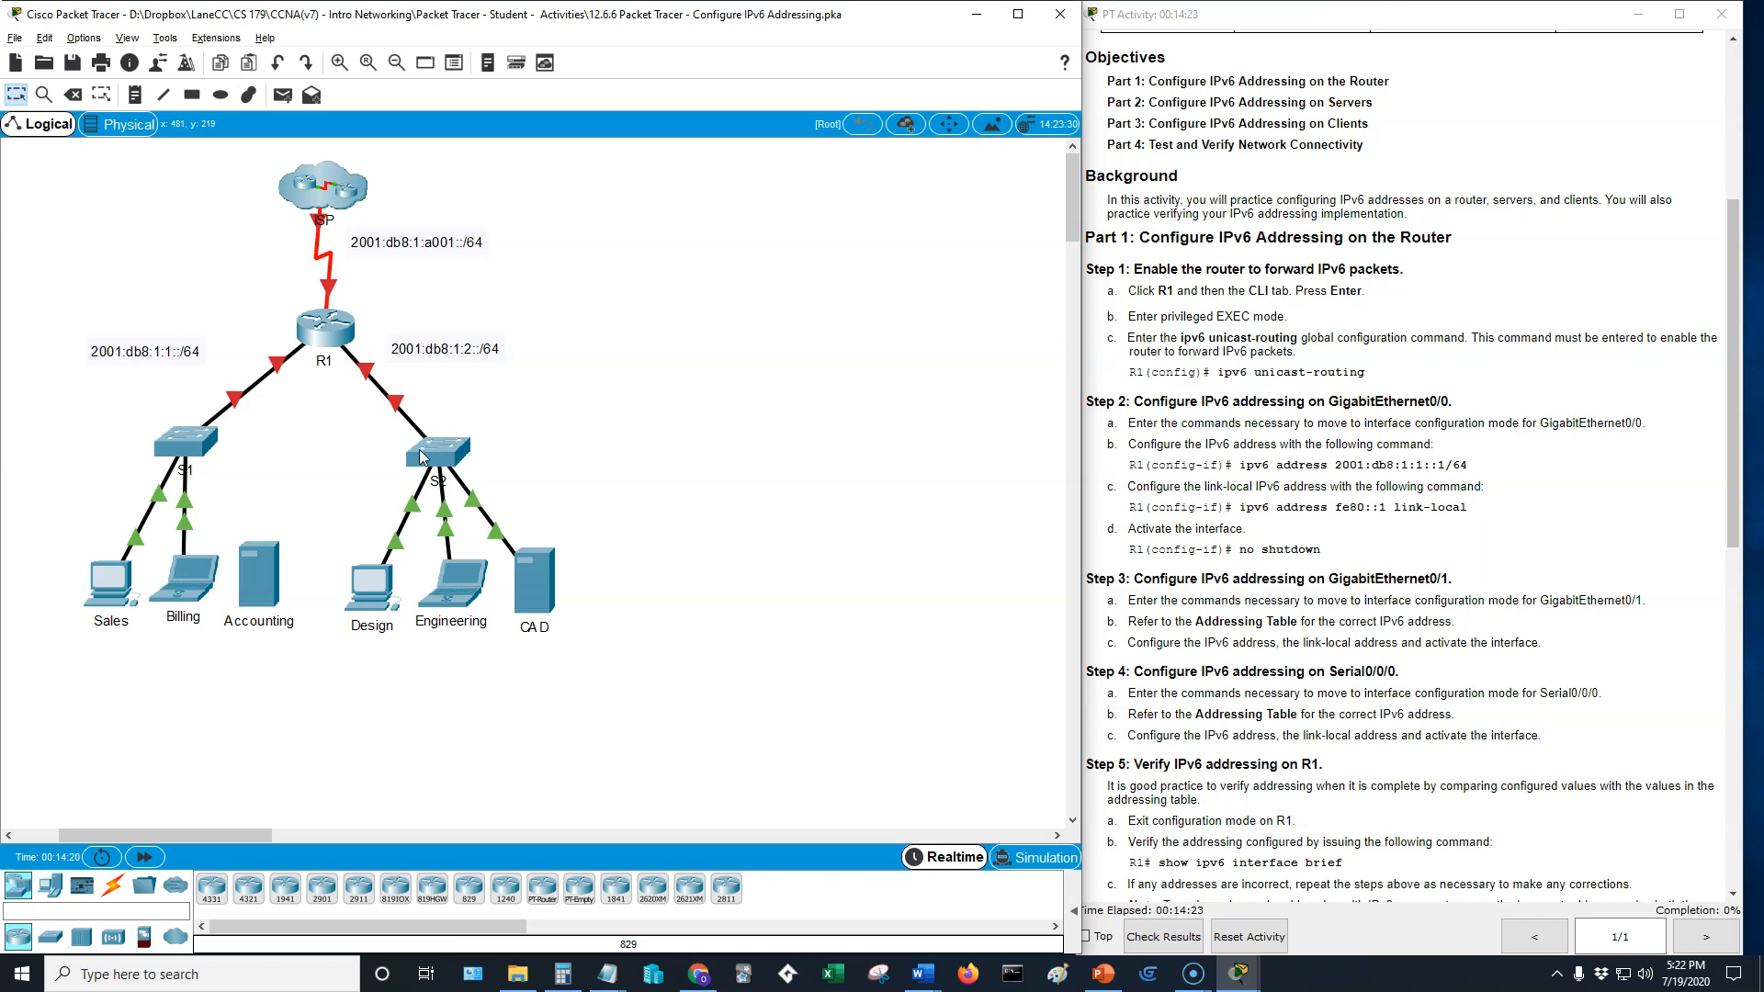
# - Open router R1's command line and enter privileged EXEC mode with enable
pyautogui.click(326, 331)
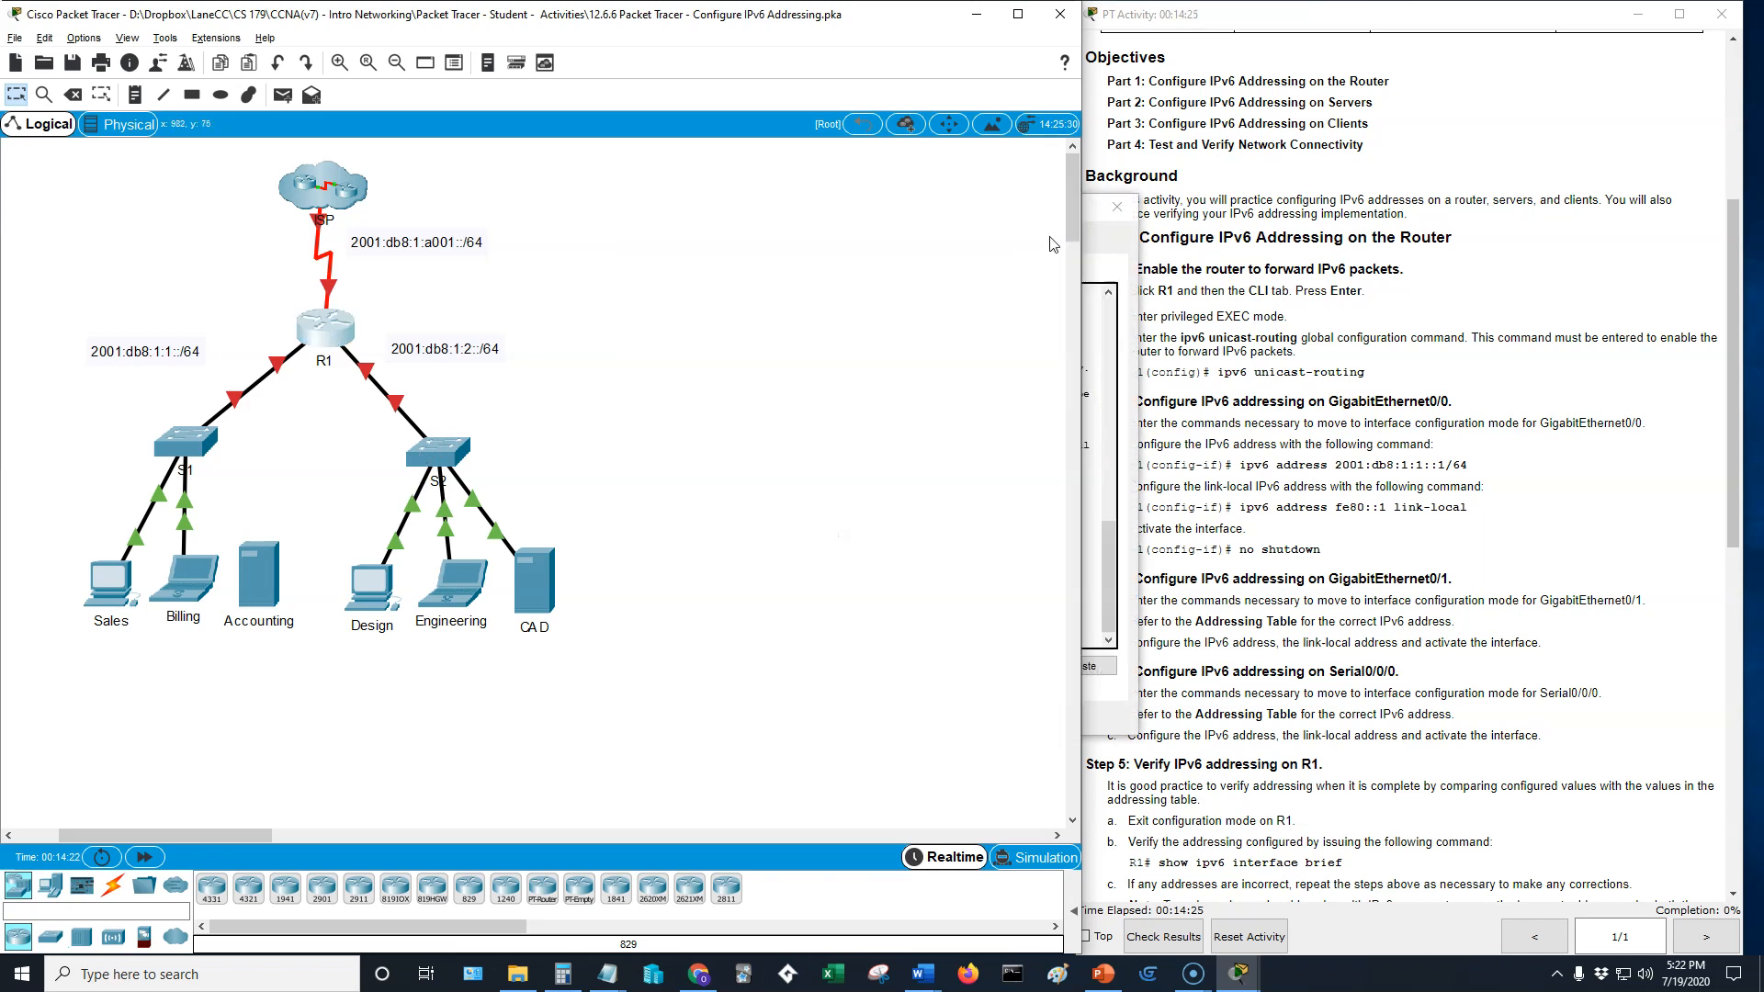
pyautogui.moveTo(999, 199); pyautogui.dragTo(896, 178)
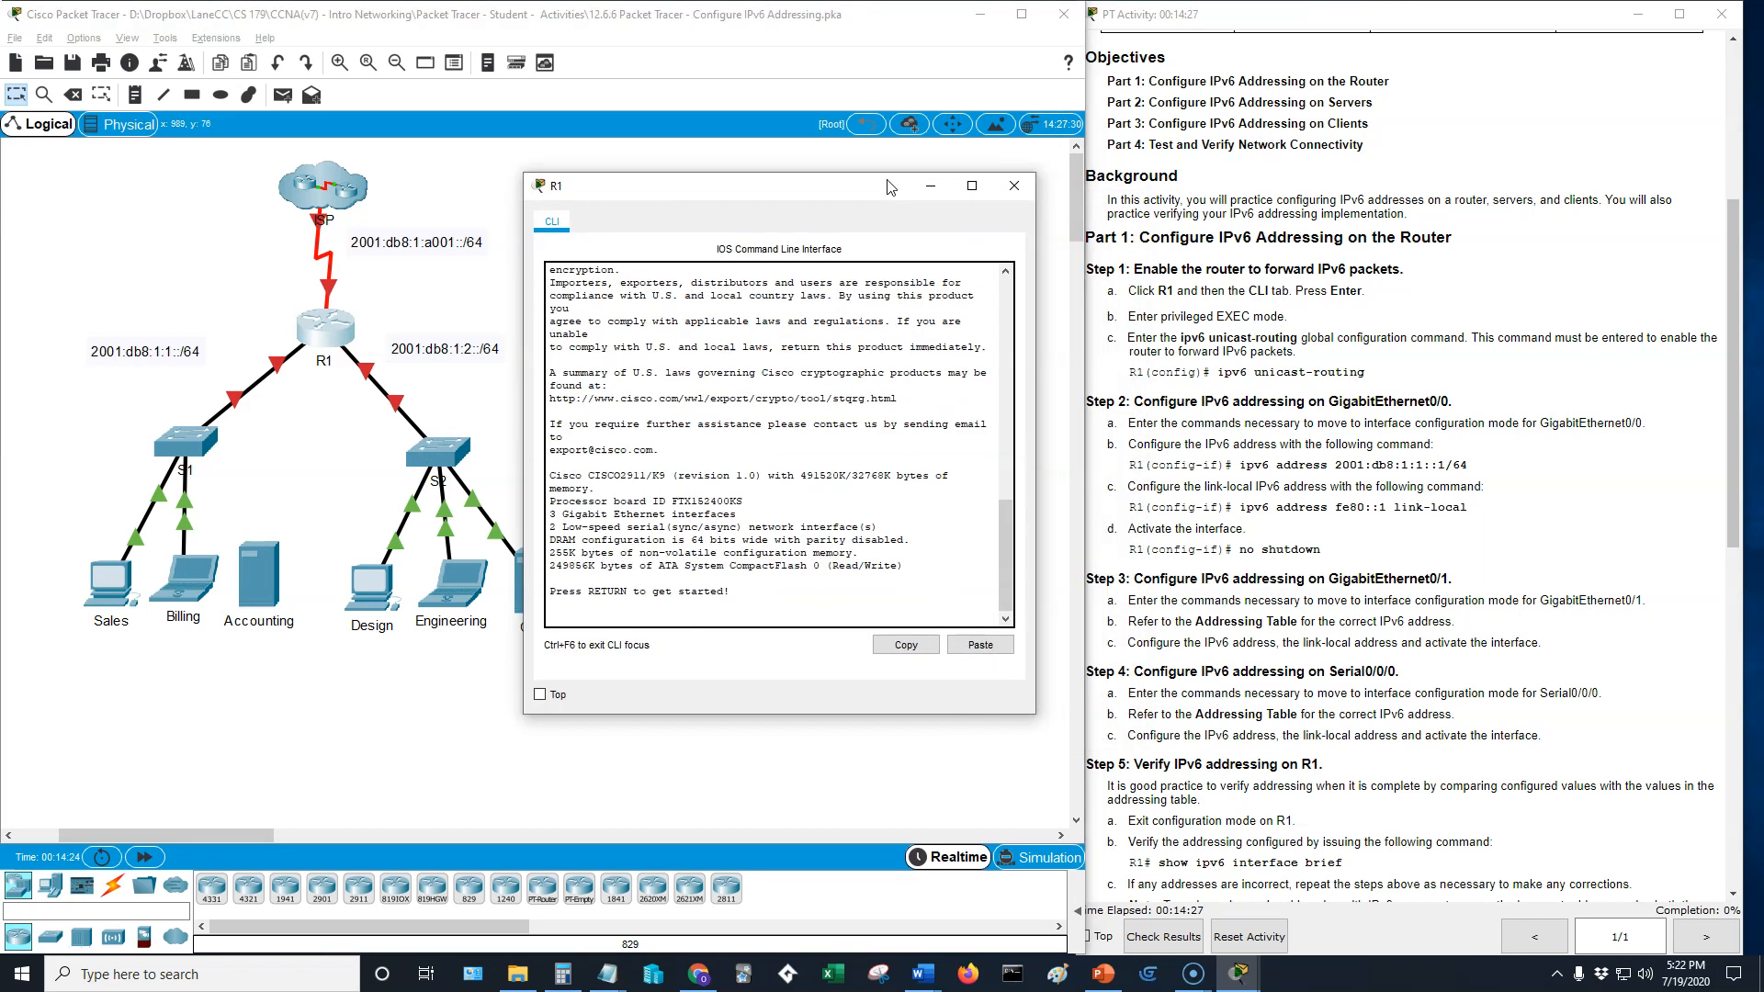
pyautogui.press('Return')
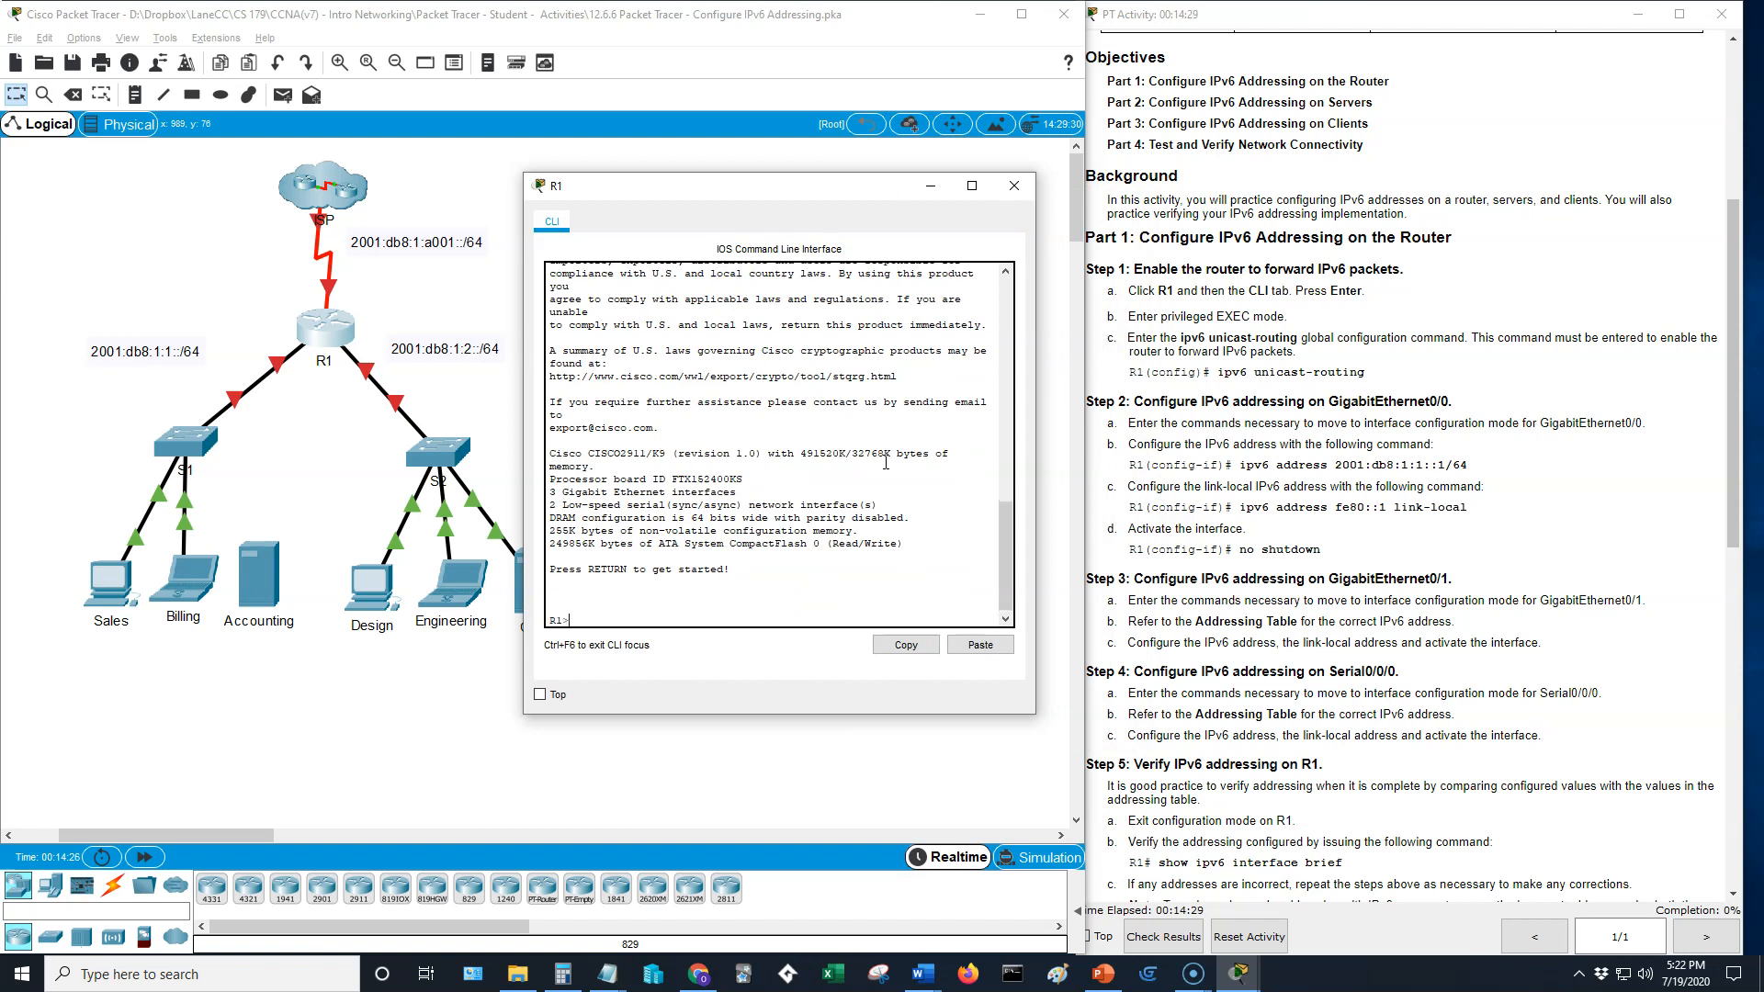
pyautogui.write('enable')
pyautogui.press('Return')
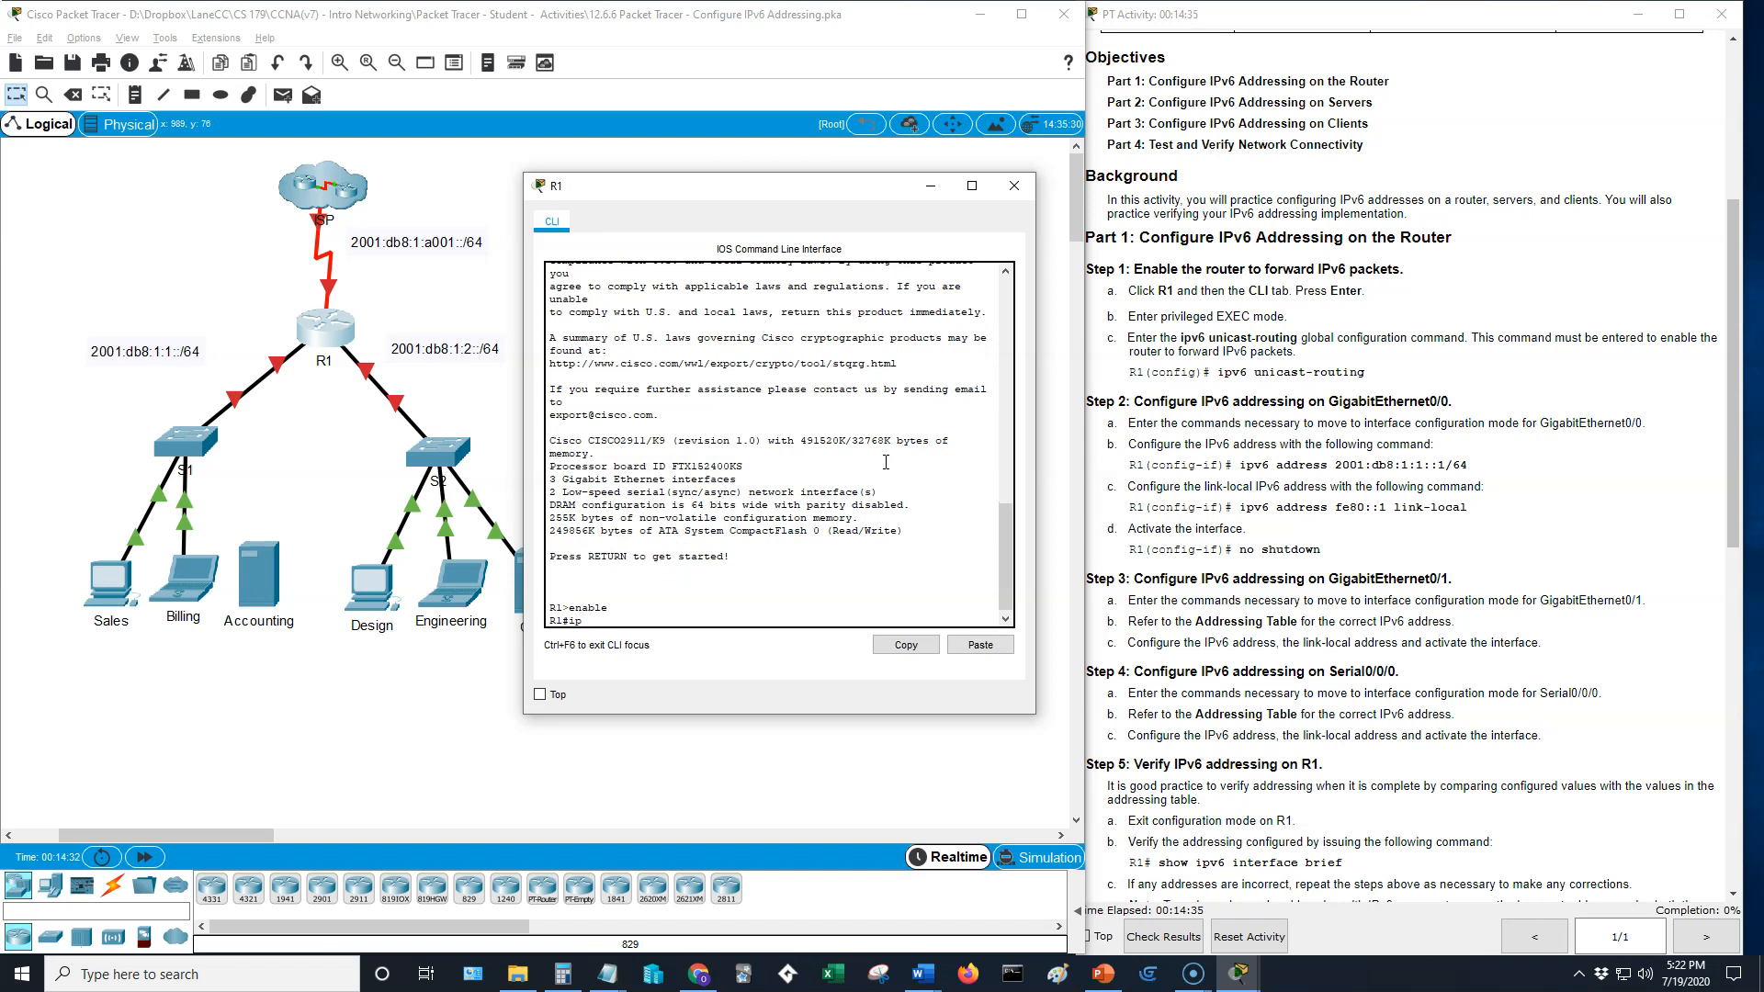
# - Try to list the ipv6 command options in R1's privileged EXEC mode
pyautogui.write('ipv6 ?')
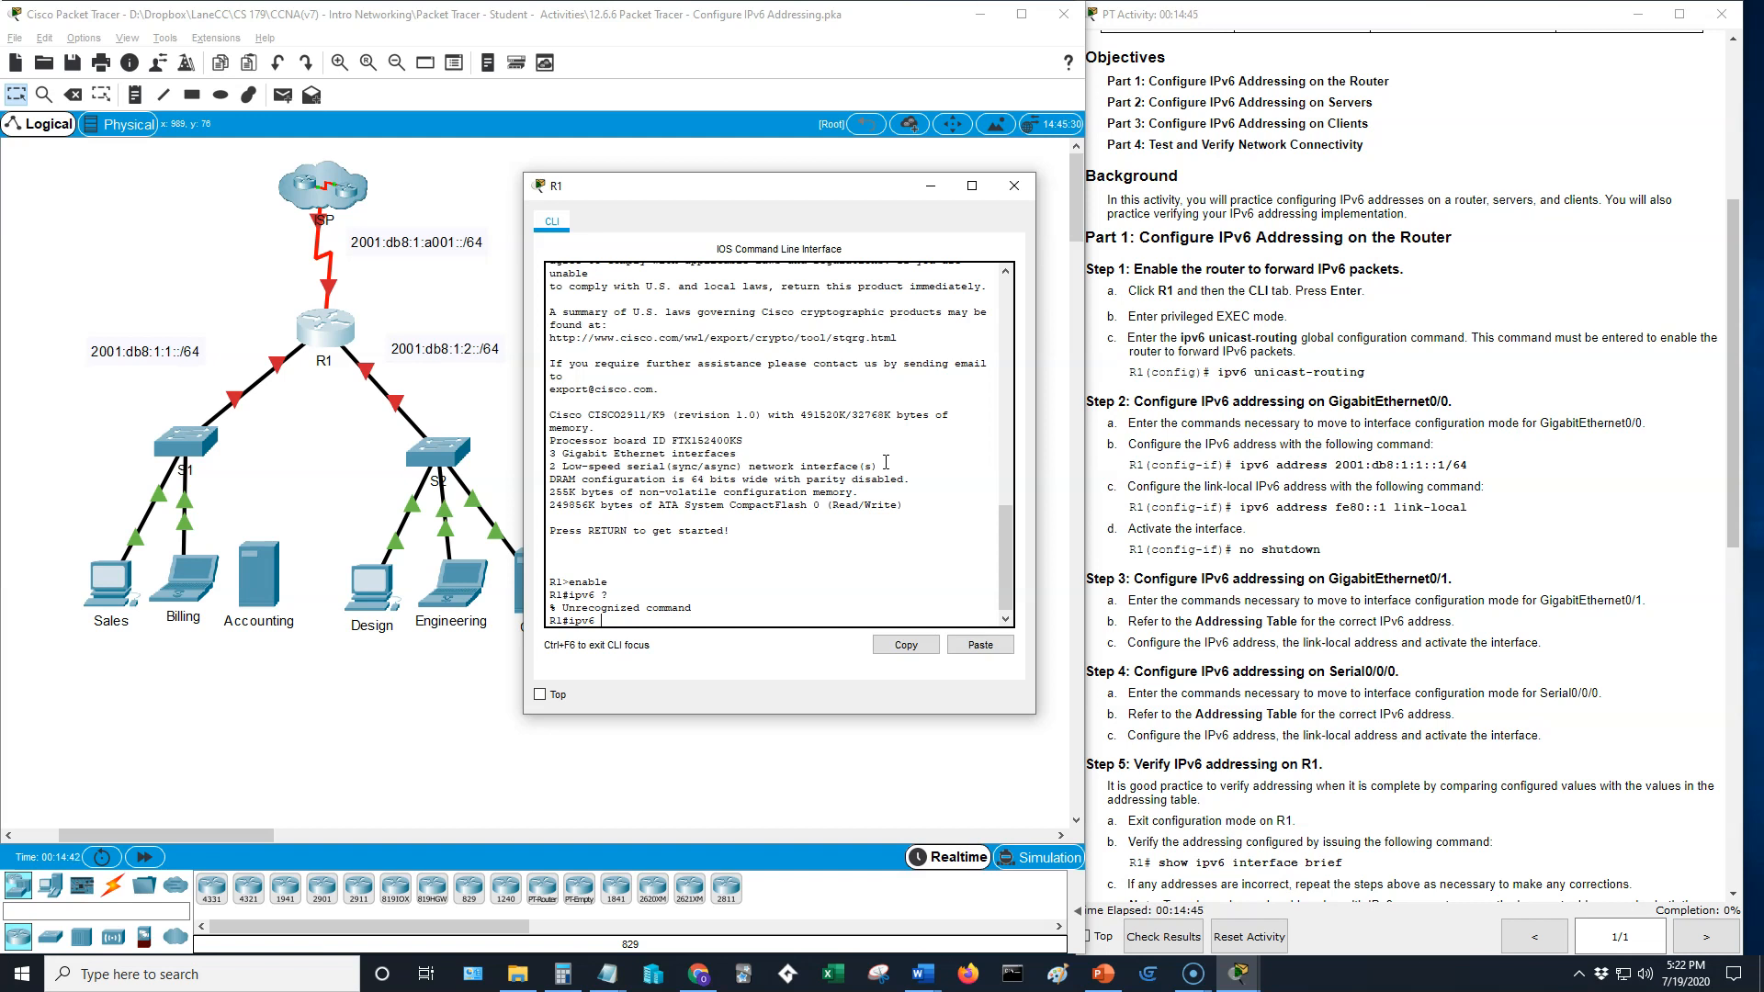
pyautogui.press('BackSpace')
pyautogui.press('BackSpace')
pyautogui.press('BackSpace')
pyautogui.press('BackSpace')
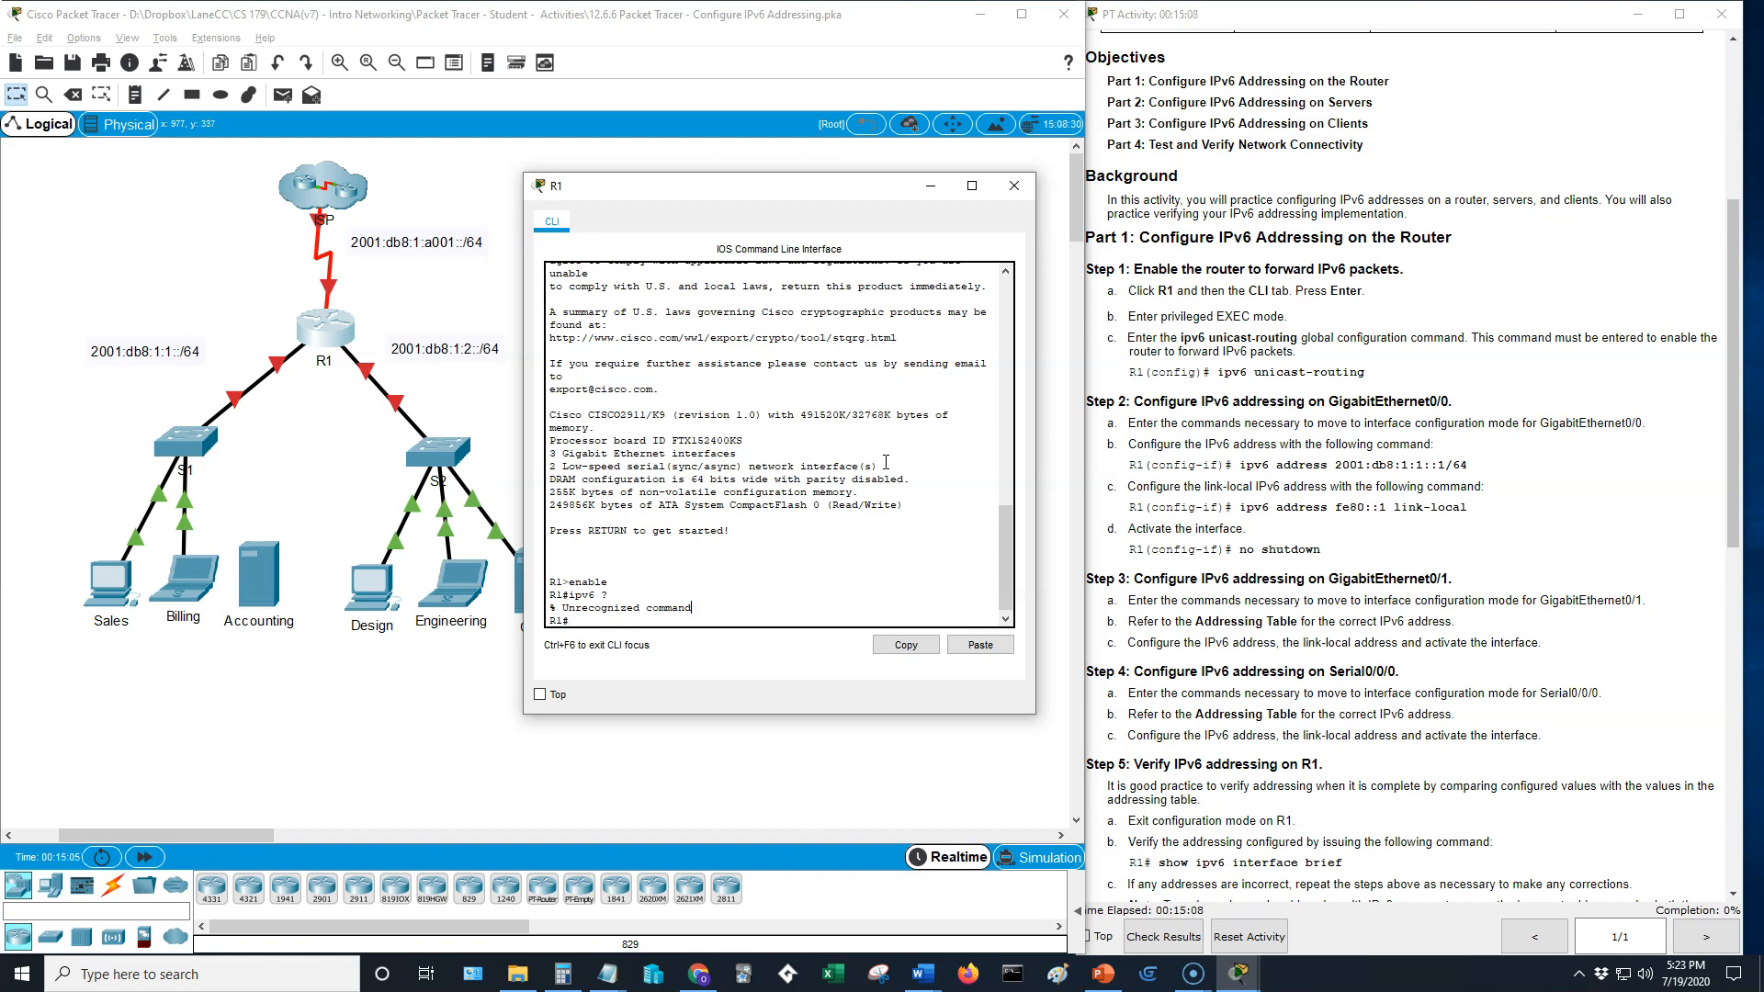
pyautogui.press('Return')
# - Enter global configuration mode on R1, list the ipv6 options and enable IPv6 forwarding with ipv6 unicast-routing
pyautogui.write('con')
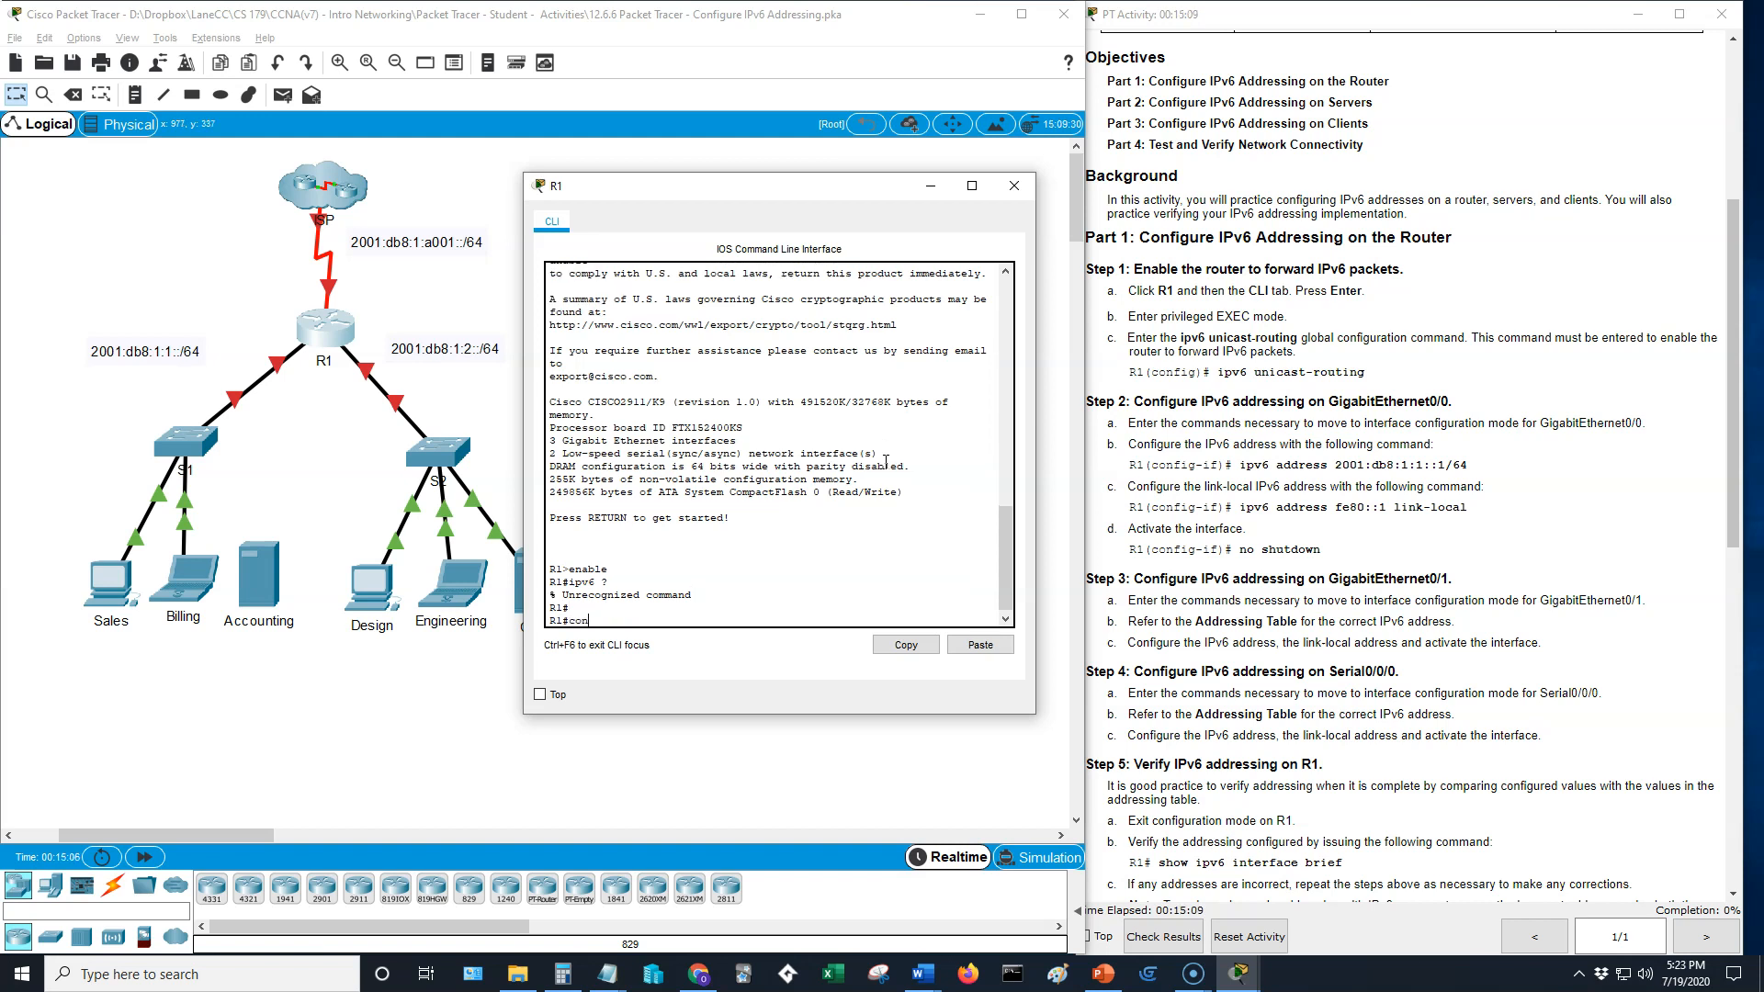
pyautogui.write('fig t')
pyautogui.press('Return')
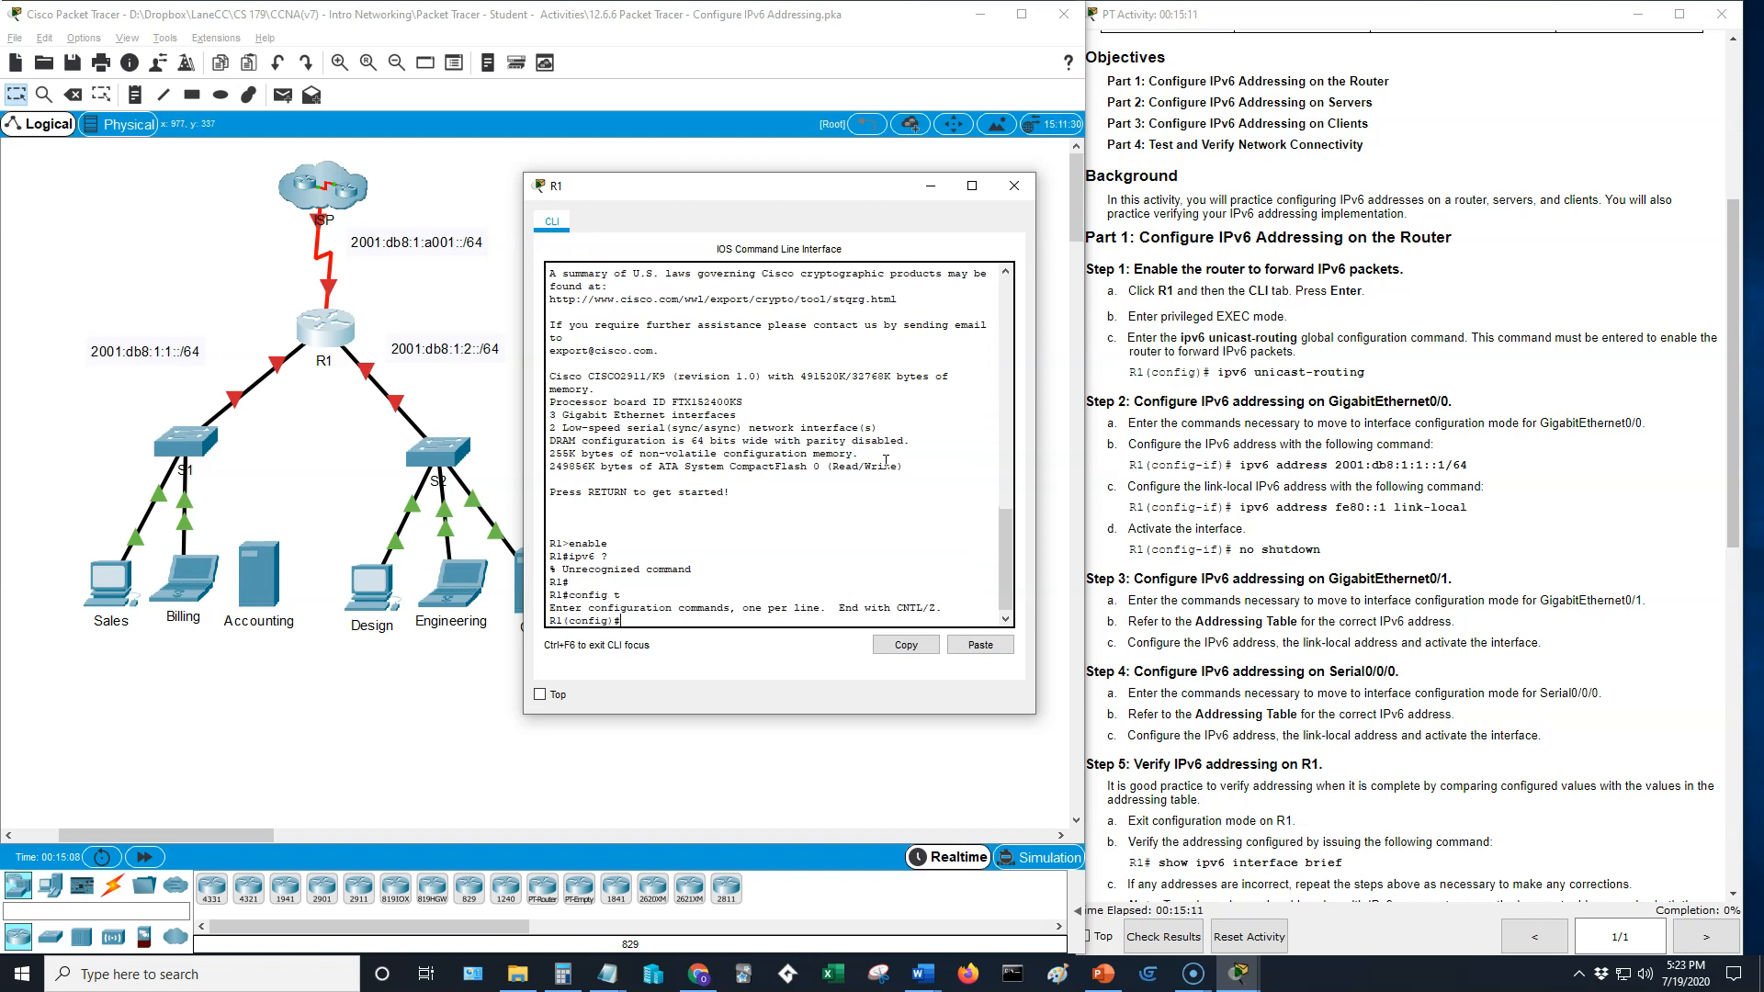
pyautogui.write('ipv6 ?')
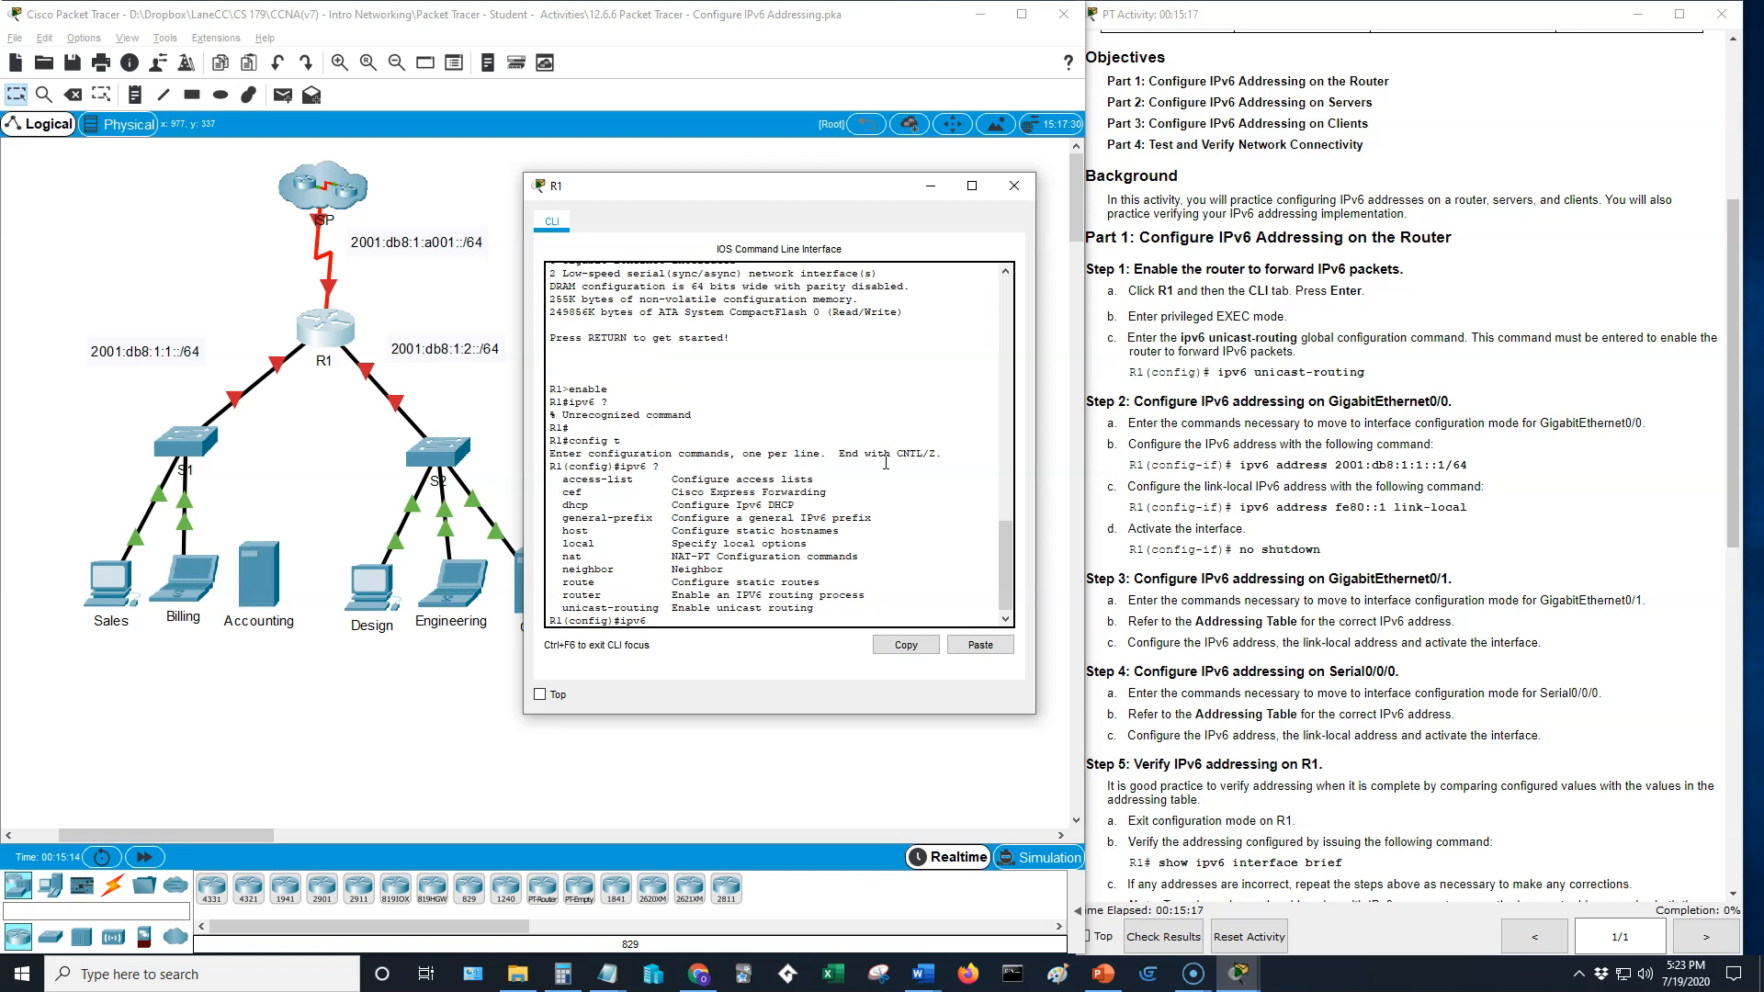
pyautogui.write('uni')
pyautogui.press('Tab')
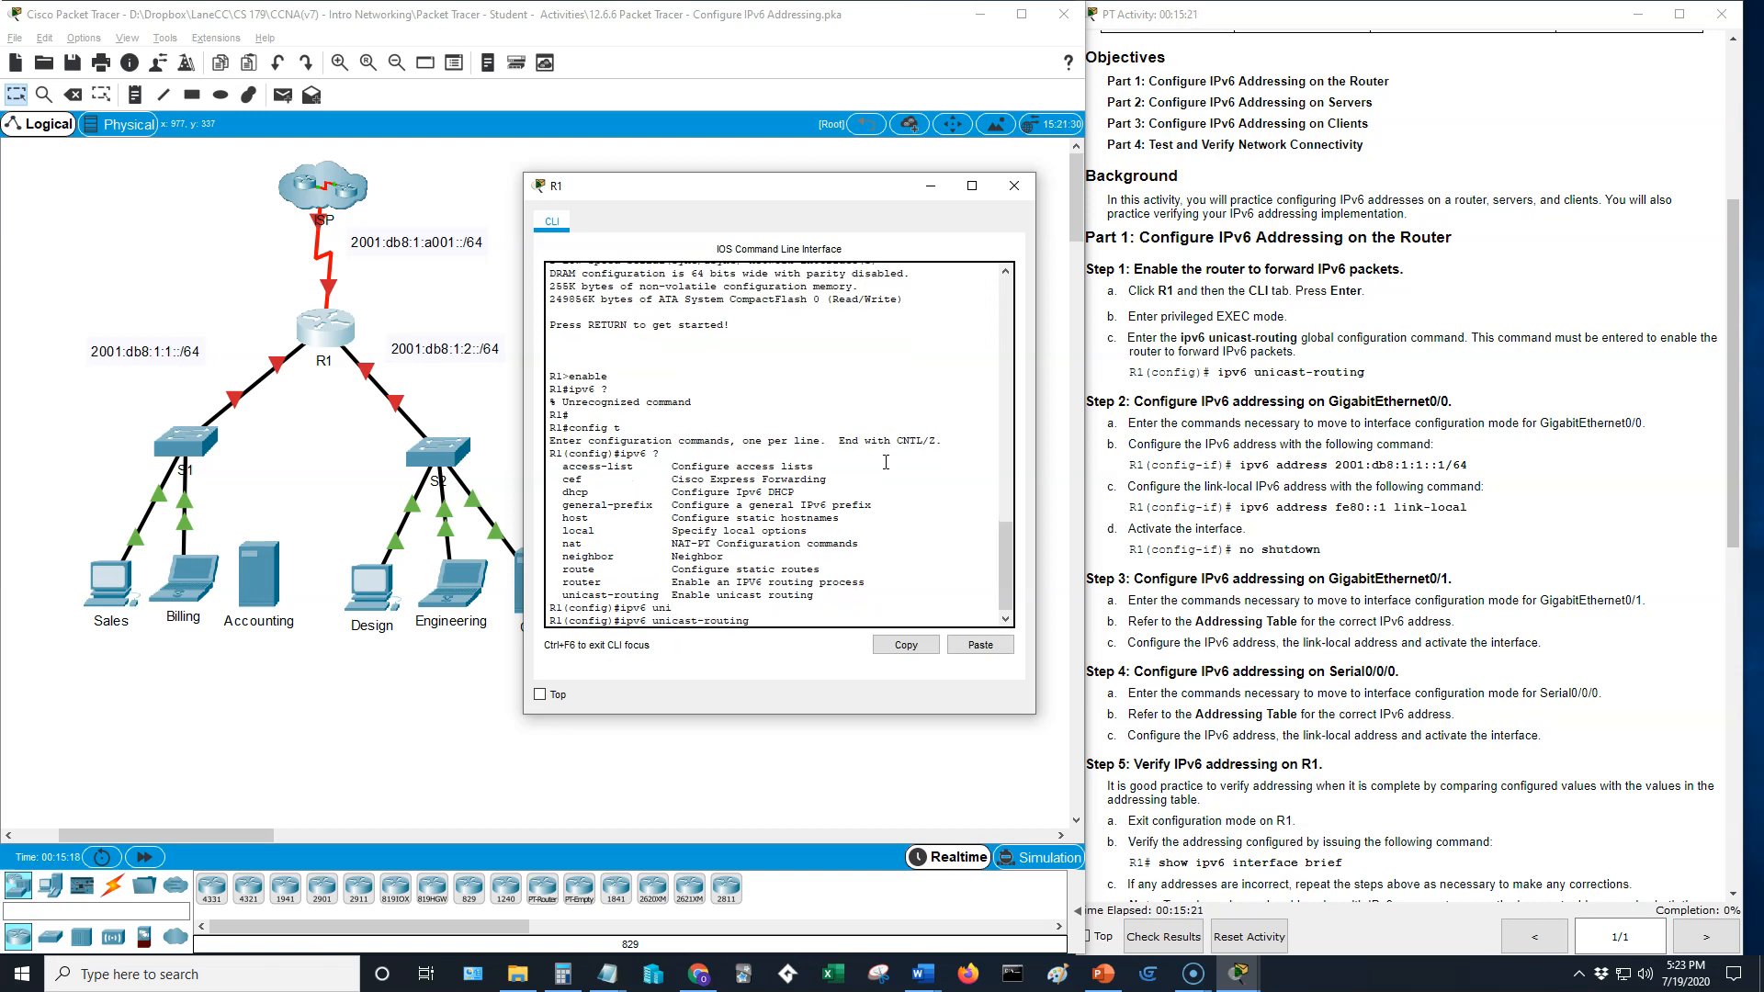
pyautogui.press('Return')
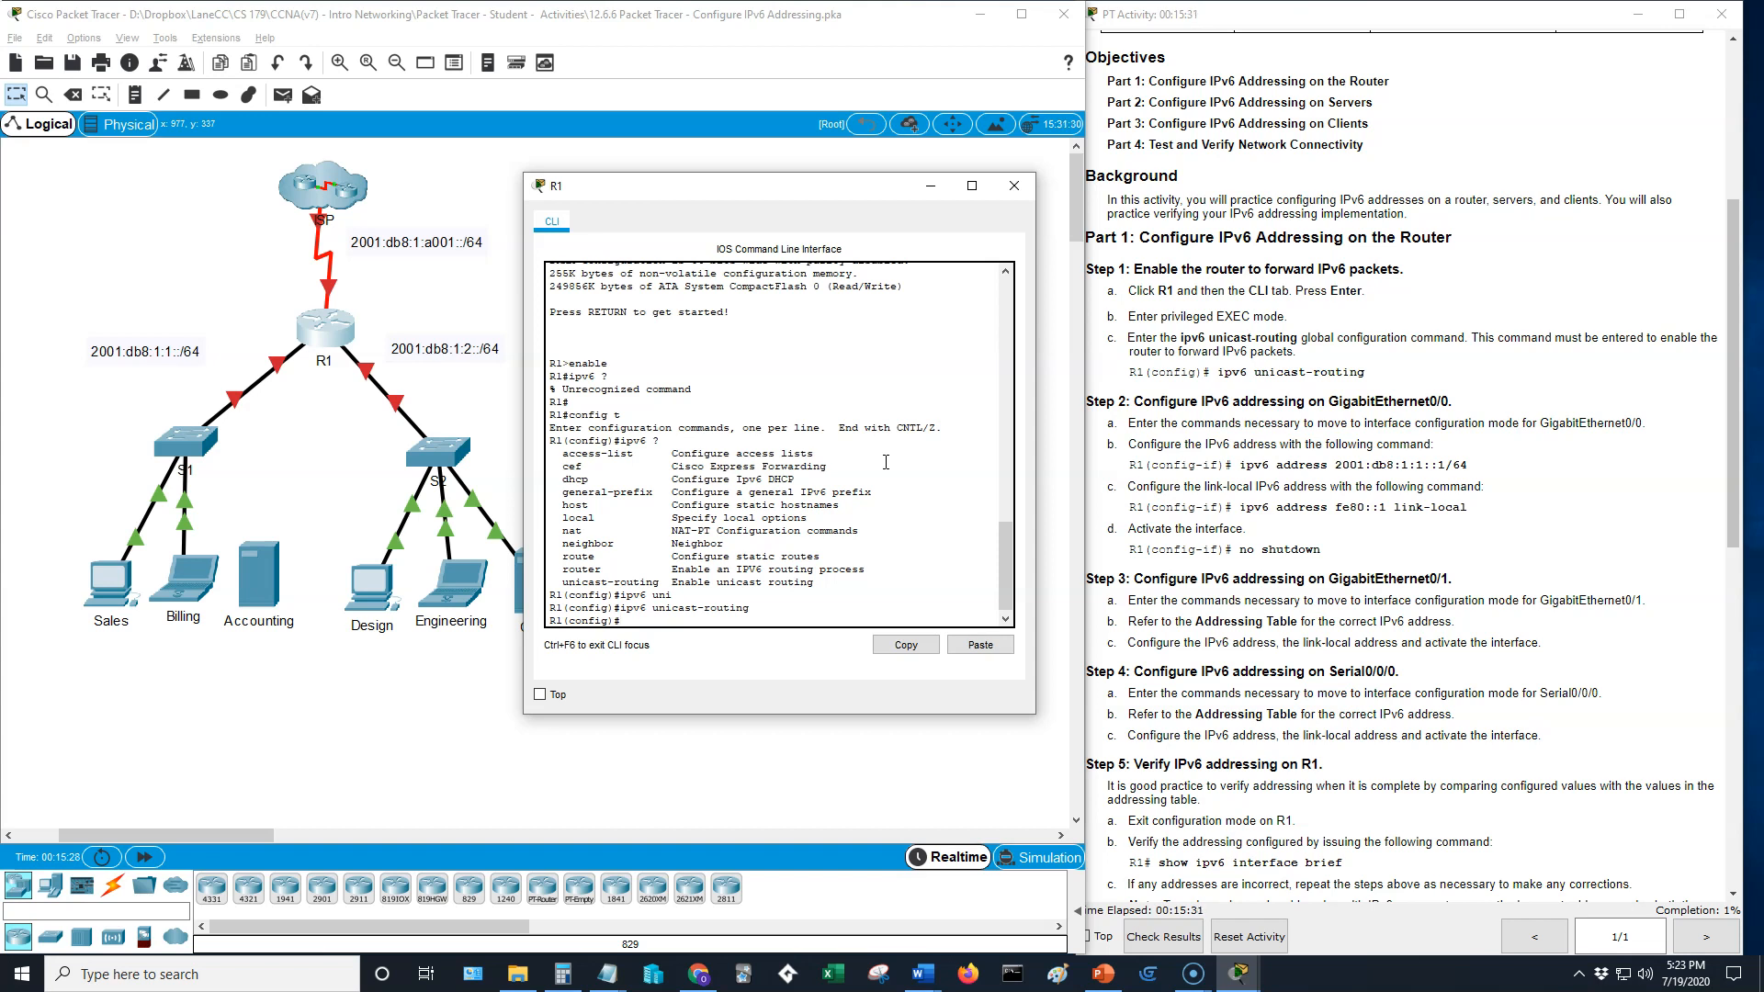
# - Enter interface configuration for g0/0 on R1 and assign it the IPv6 address 2001:db8:1:1::1/64
pyautogui.write('f')
pyautogui.press('Return')
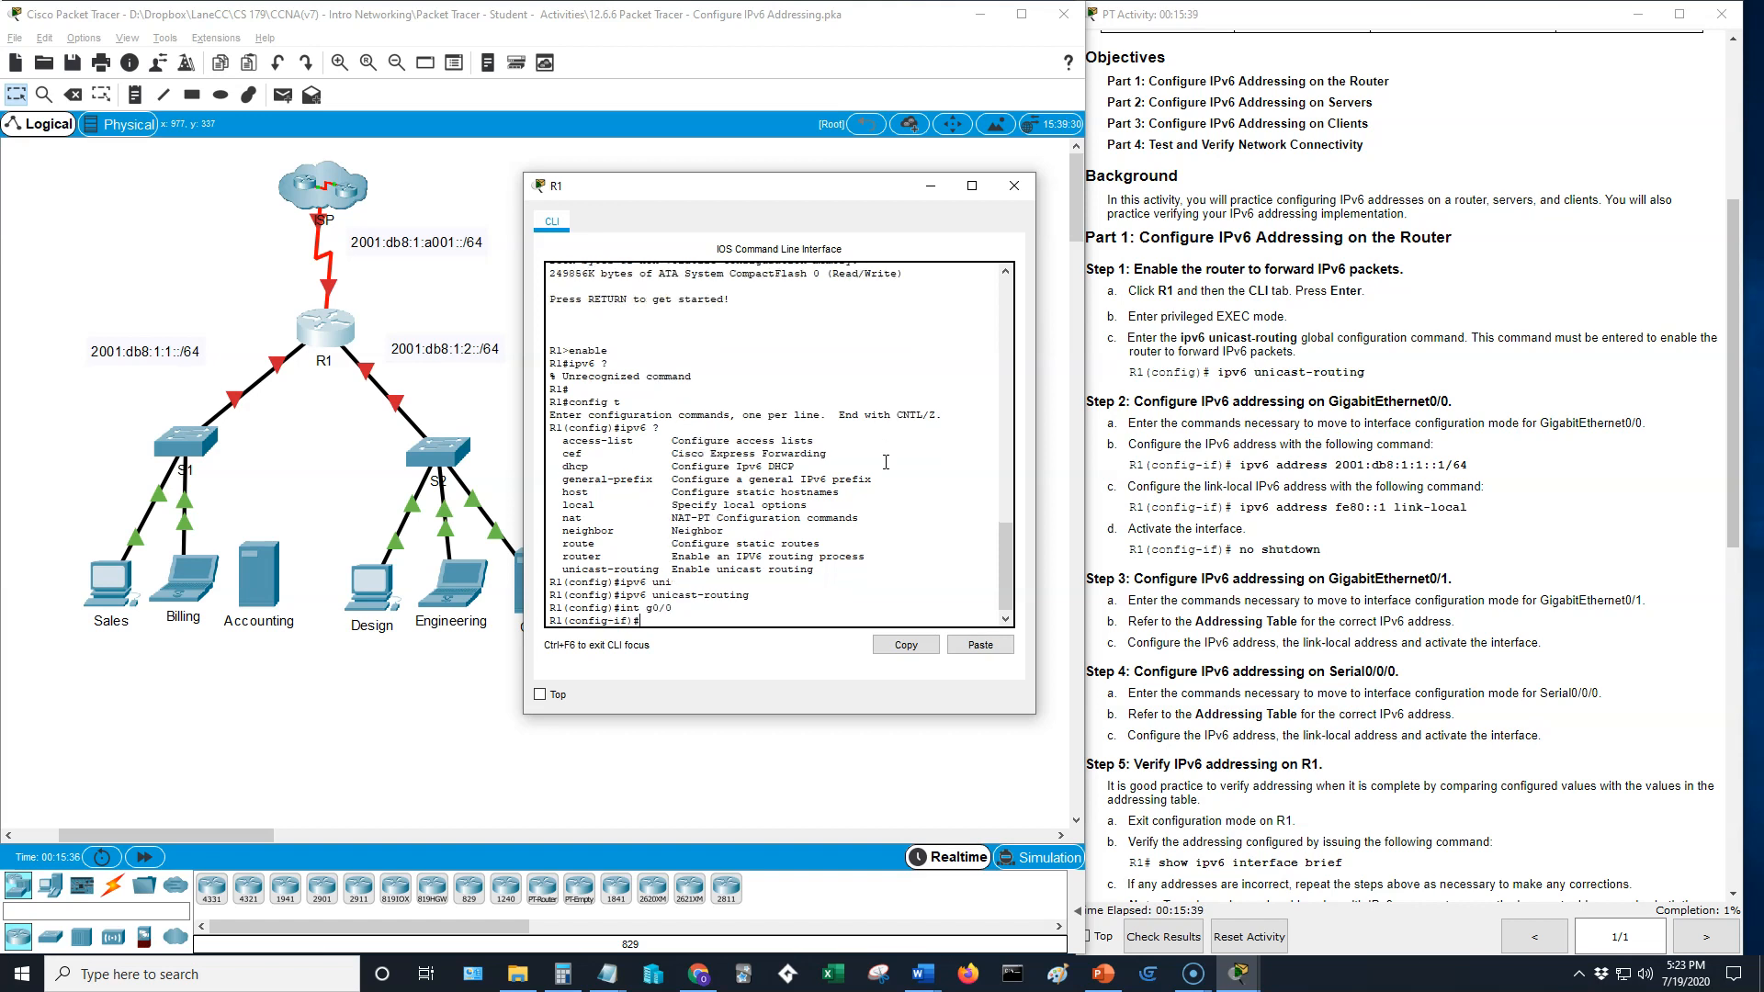
pyautogui.write('ipv6')
pyautogui.write('address')
pyautogui.write(' 200')
pyautogui.write('8')
pyautogui.write(':1:')
pyautogui.write(':')
pyautogui.write('::')
pyautogui.write('1/64')
pyautogui.press('Return')
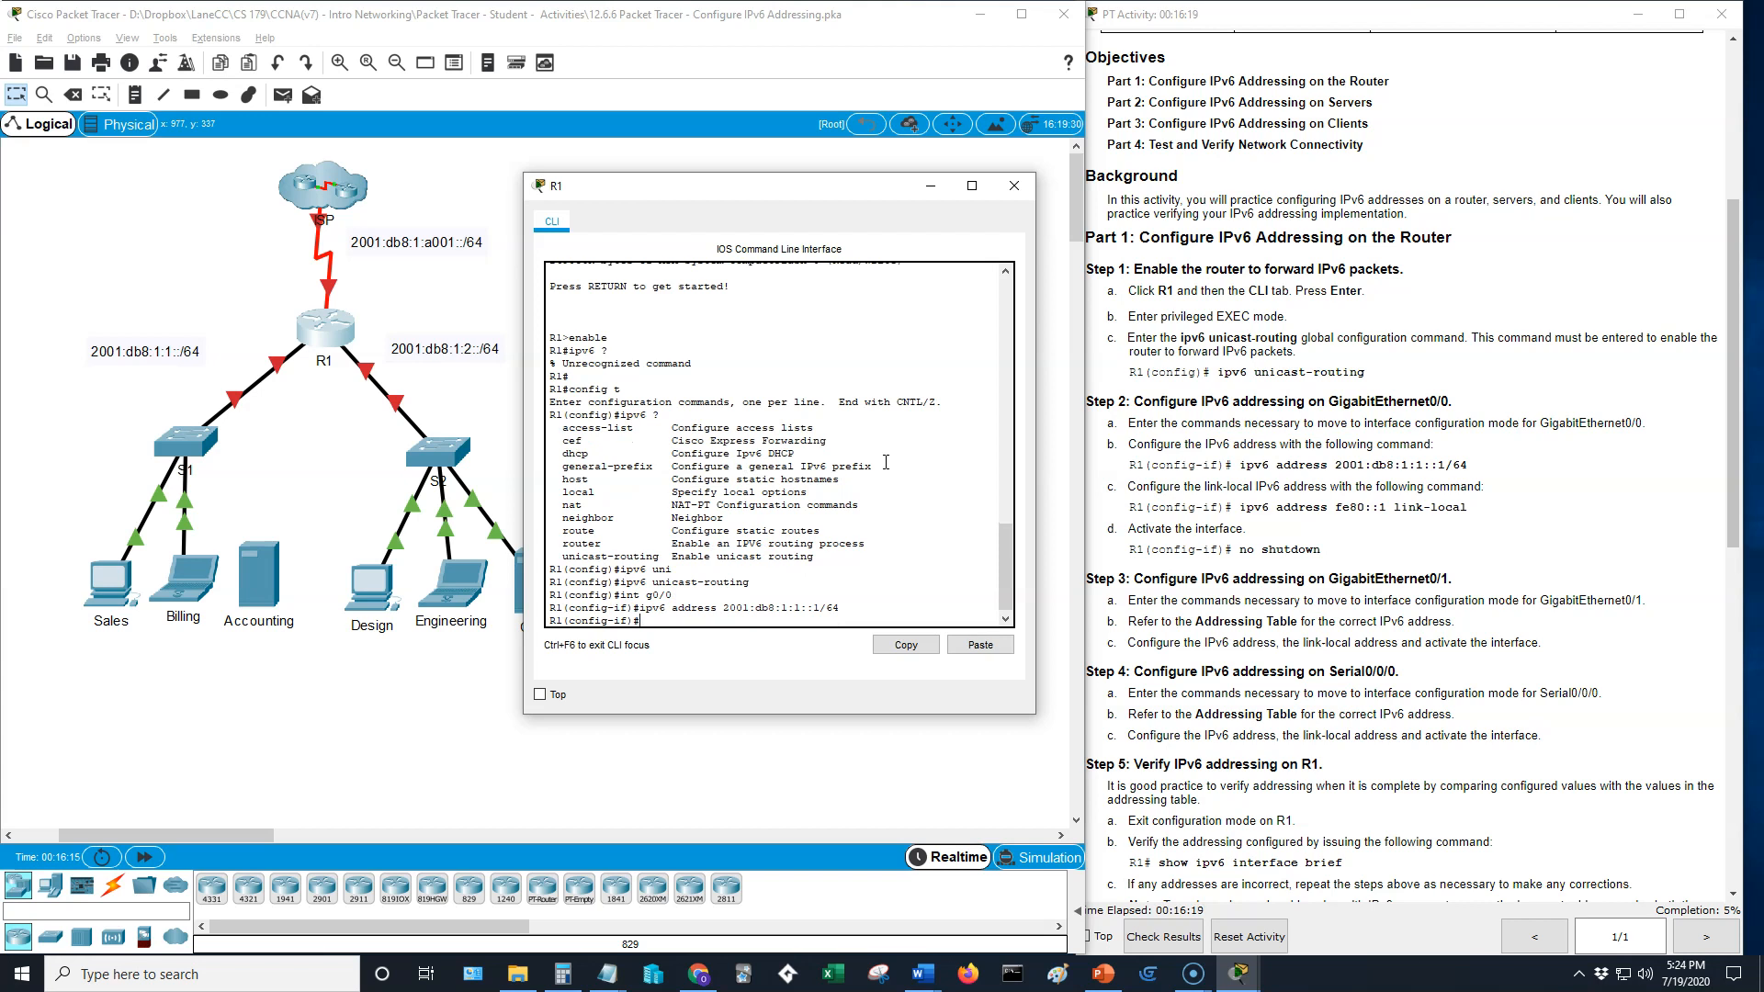
# - Set the g0/0 link-local IPv6 address to fe80::1 and activate the interface with no shutdown
pyautogui.write('ipv6 address fe')
pyautogui.write('80::1 link-local')
pyautogui.press('Return')
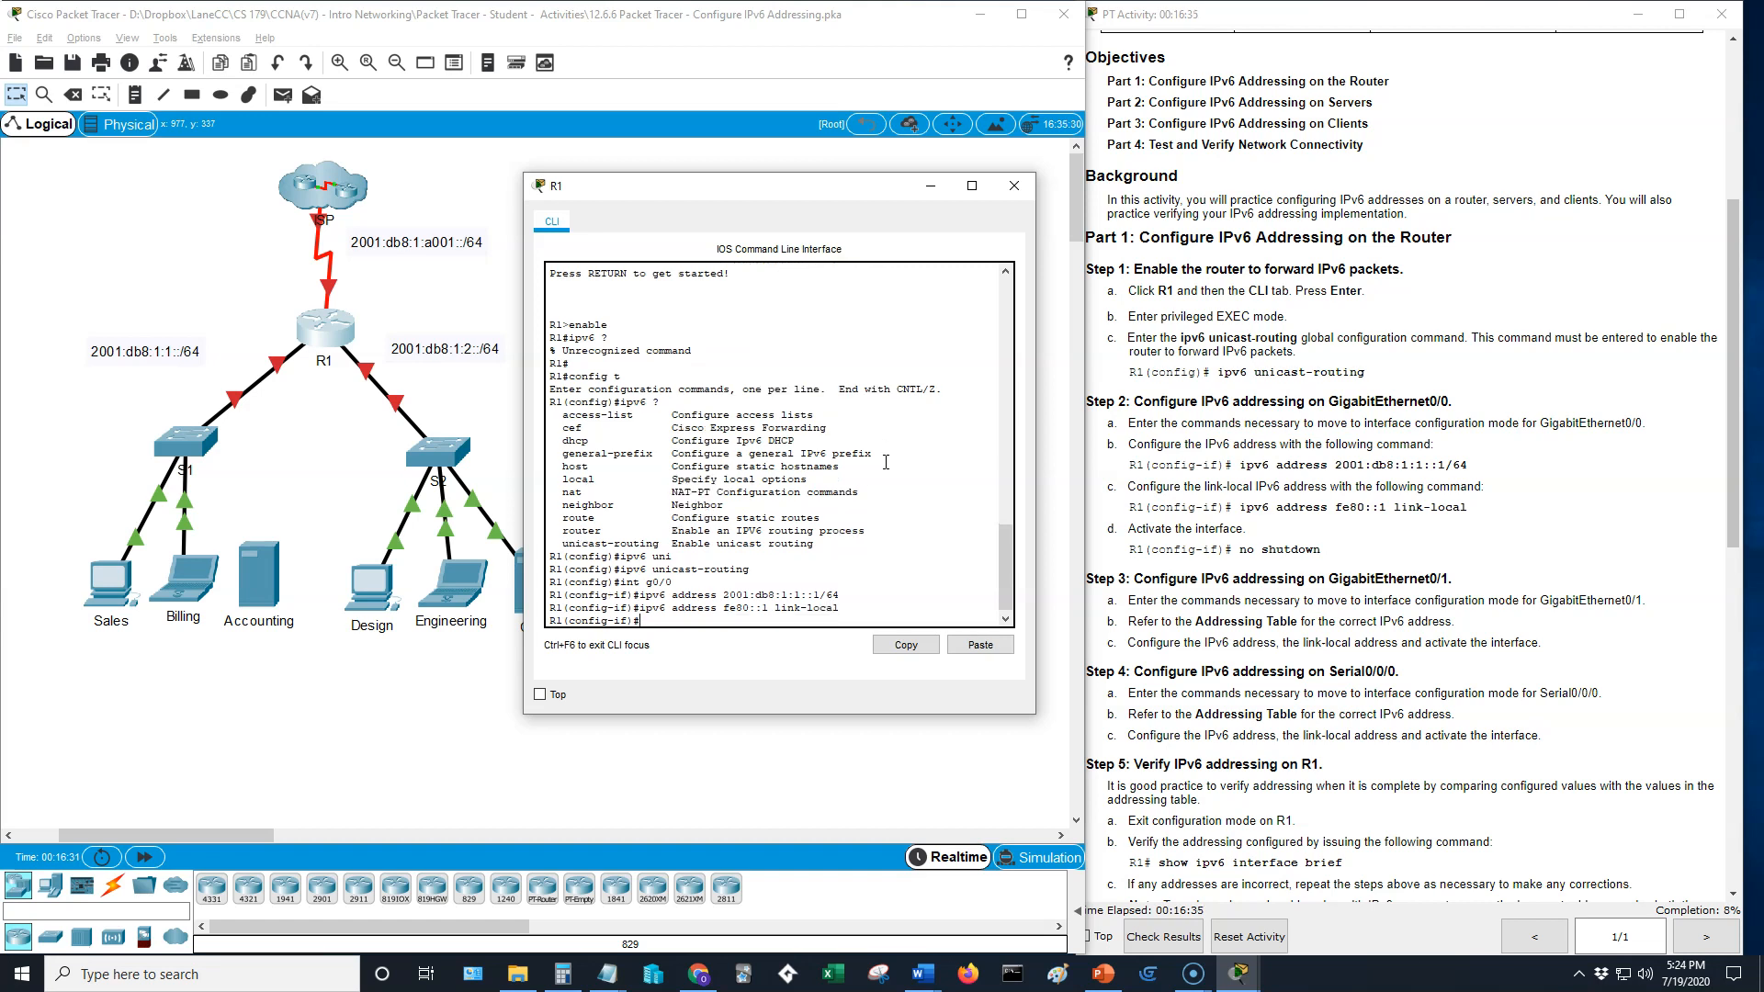
pyautogui.write('no shutdown')
pyautogui.press('Return')
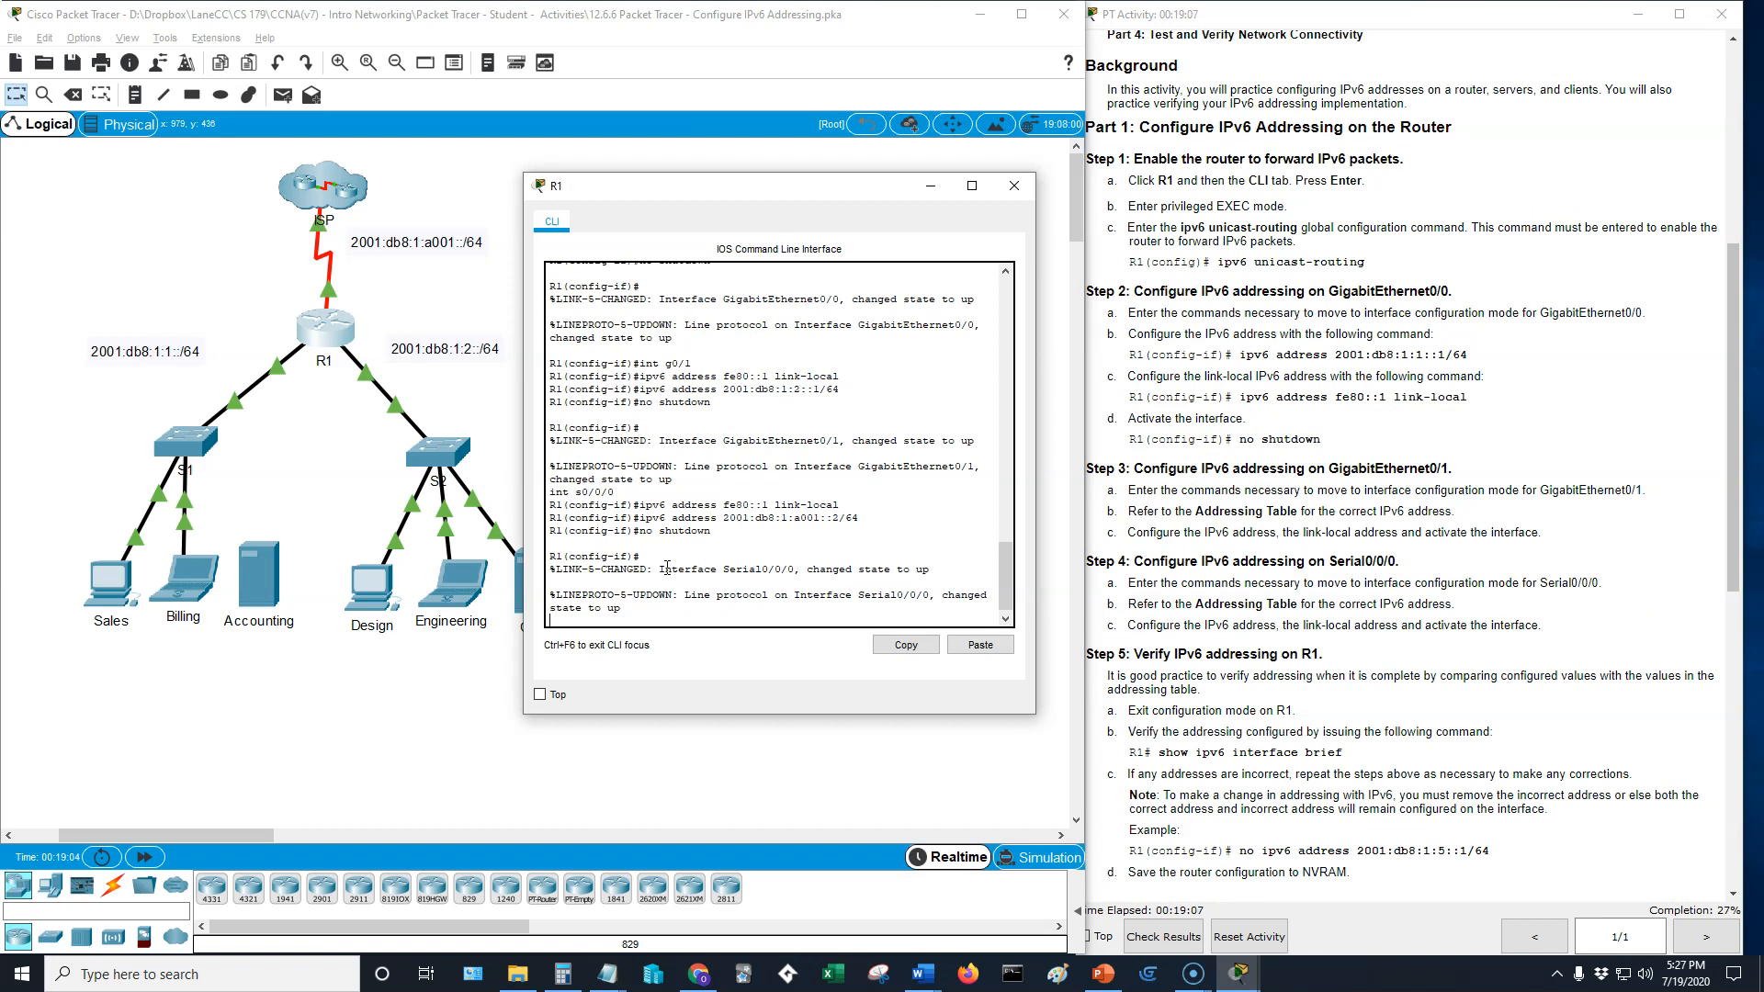
# - Try to show R1's IPv6 summary from configuration mode with do show ipv6 brief
pyautogui.press('Return')
pyautogui.write('do show ip')
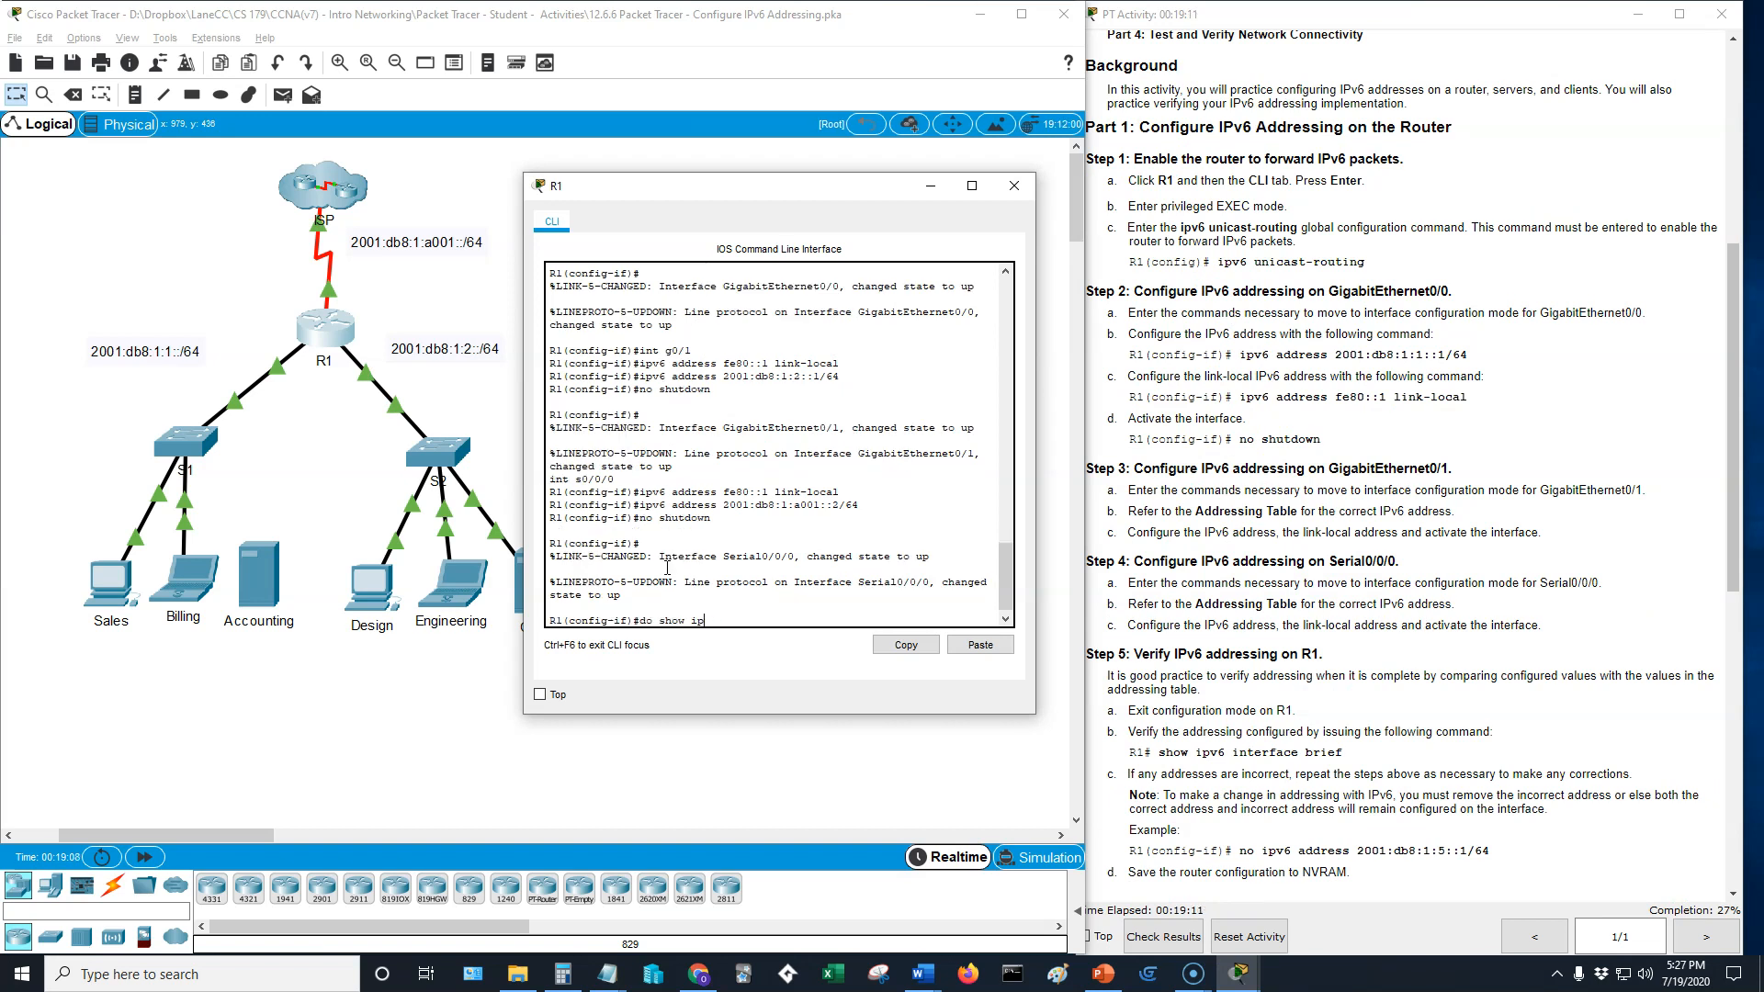
pyautogui.write('v6 brief')
pyautogui.press('Return')
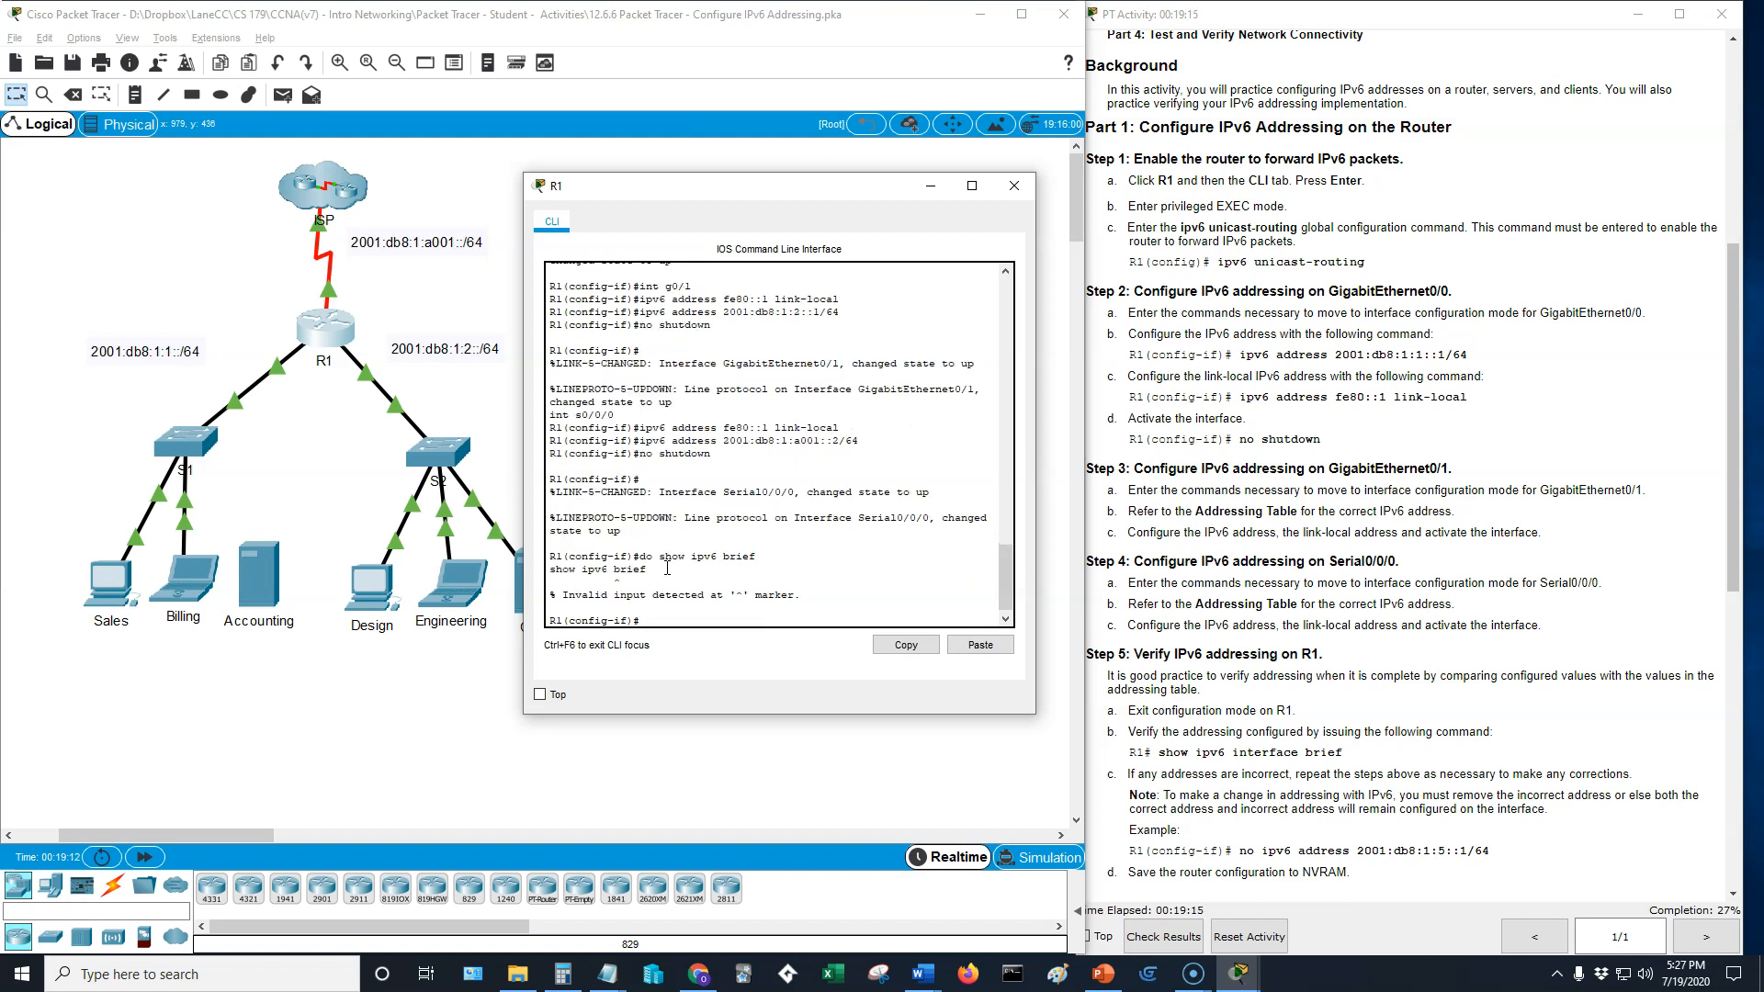
# - Run do show ipv6 int brief on R1 and compare the interface addresses with the addressing table
pyautogui.press('Up')
pyautogui.write('int')
pyautogui.press('Return')
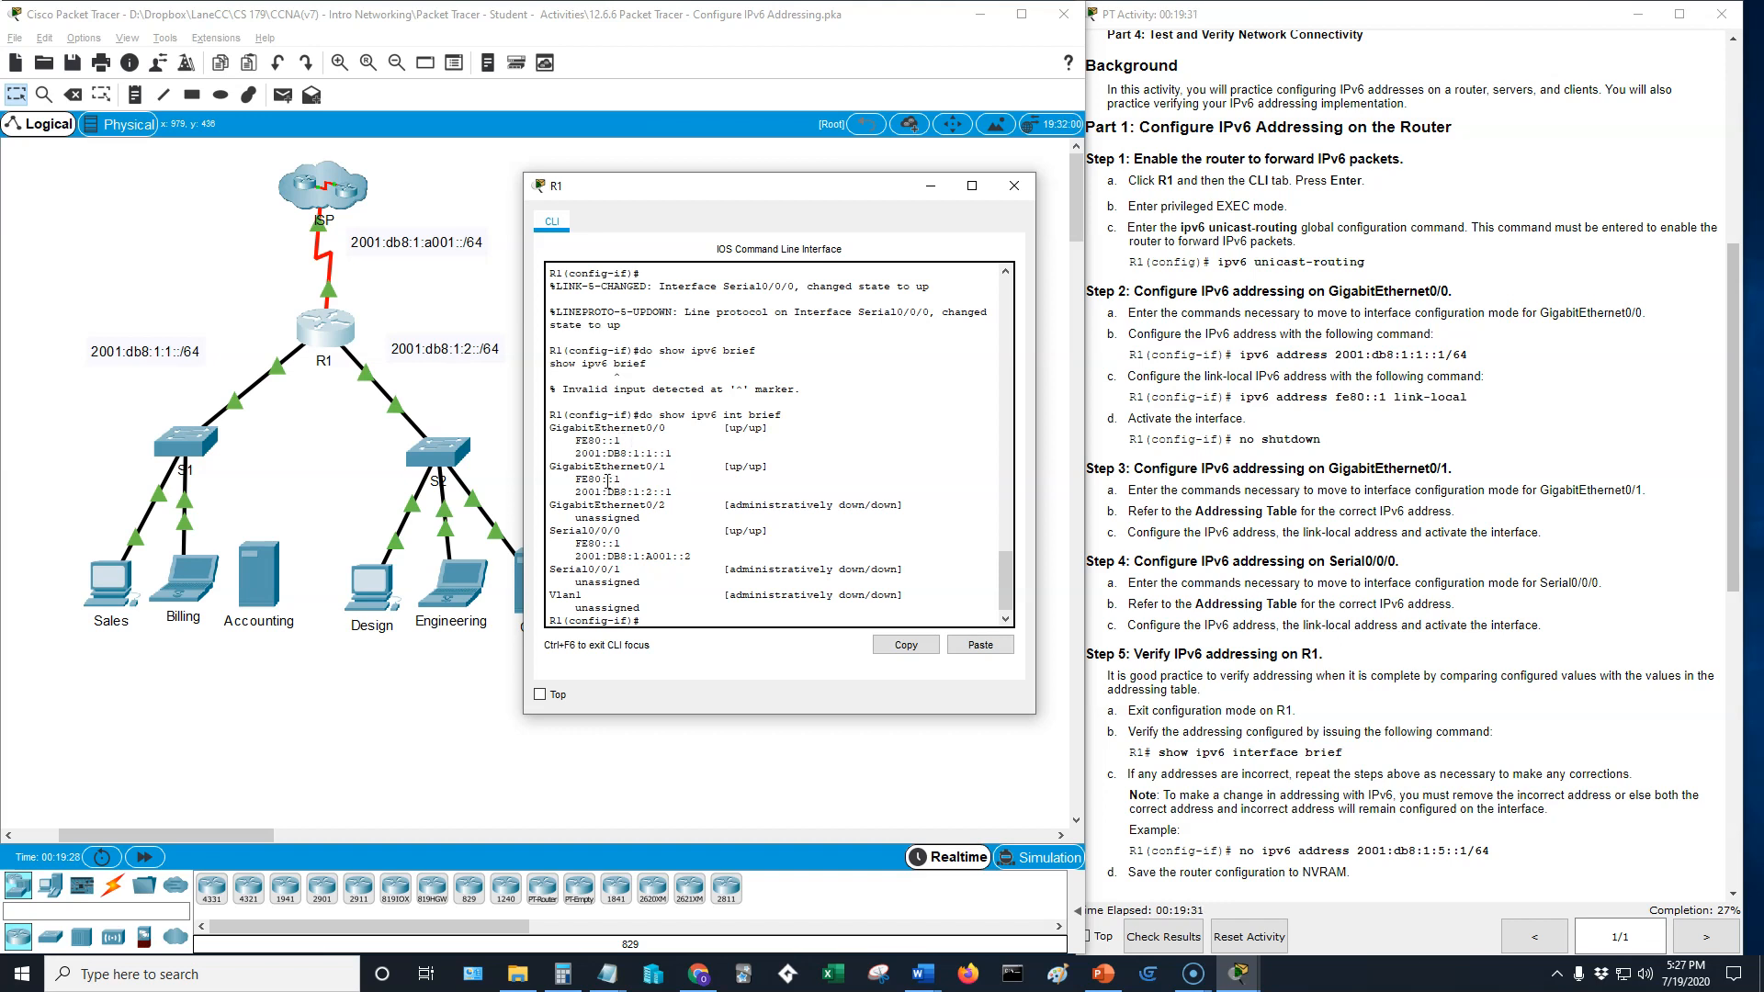
pyautogui.scroll(5, 1566, 476)
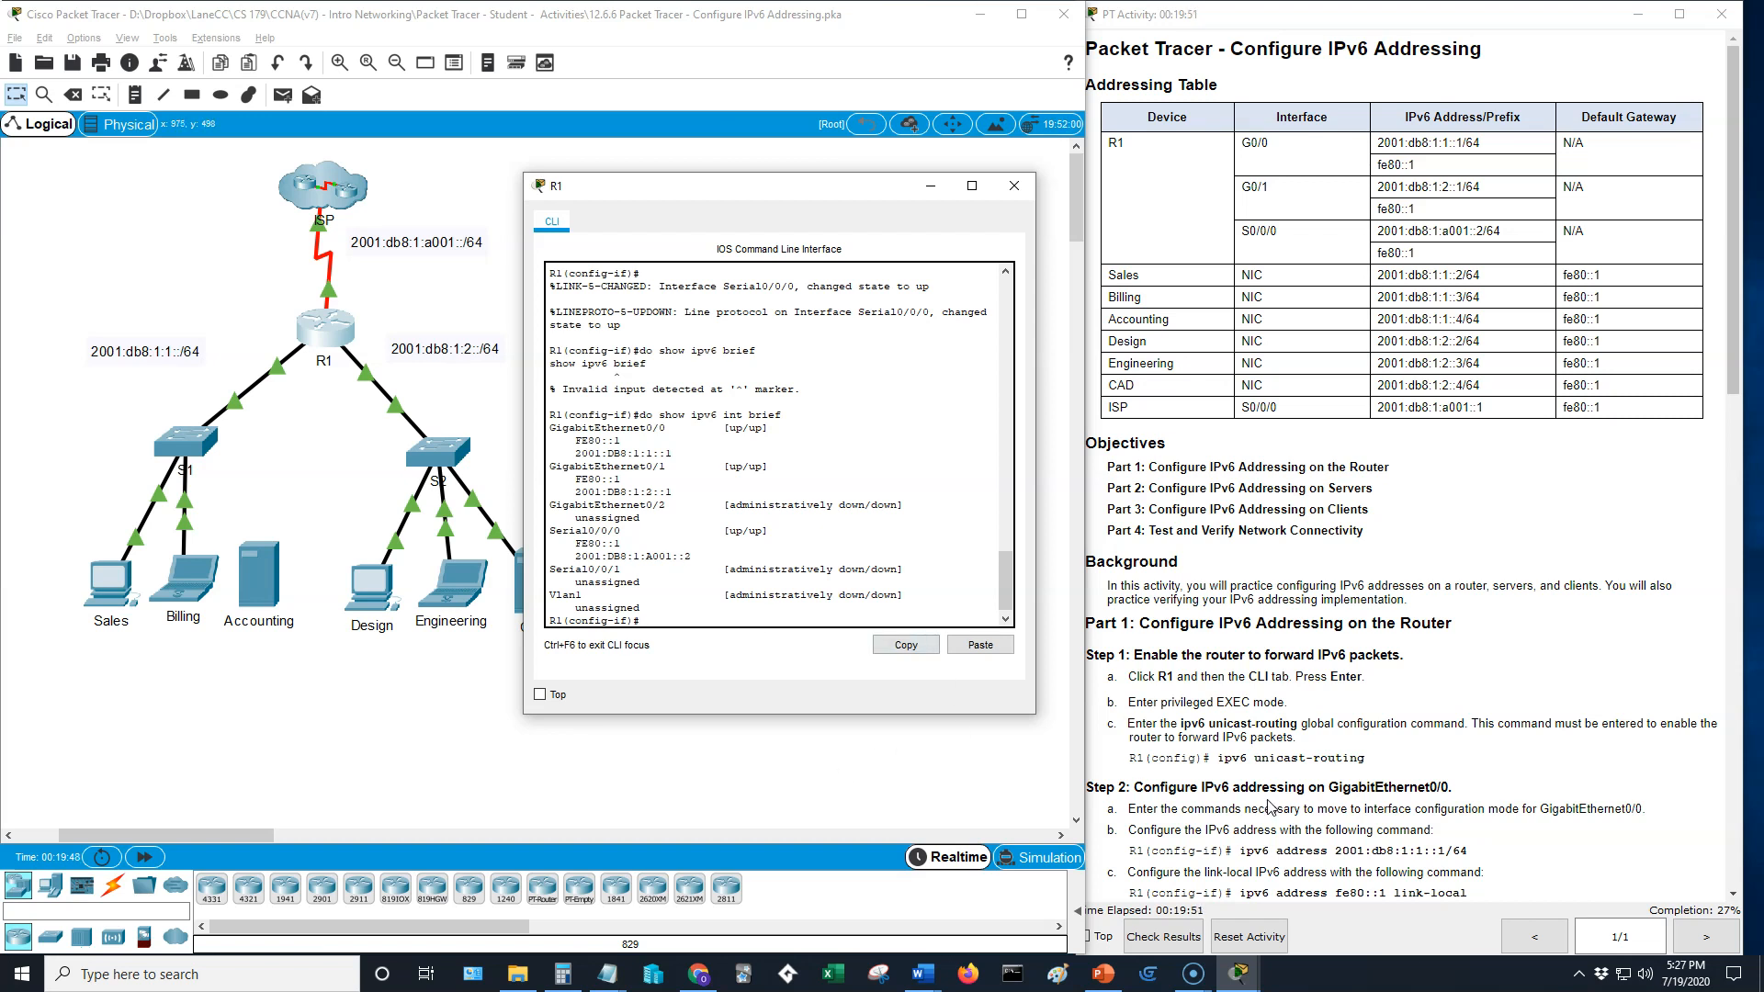
# - Close R1's command line and open the IP Configuration of the CAD server
pyautogui.click(1465, 804)
pyautogui.scroll(-8, 1465, 803)
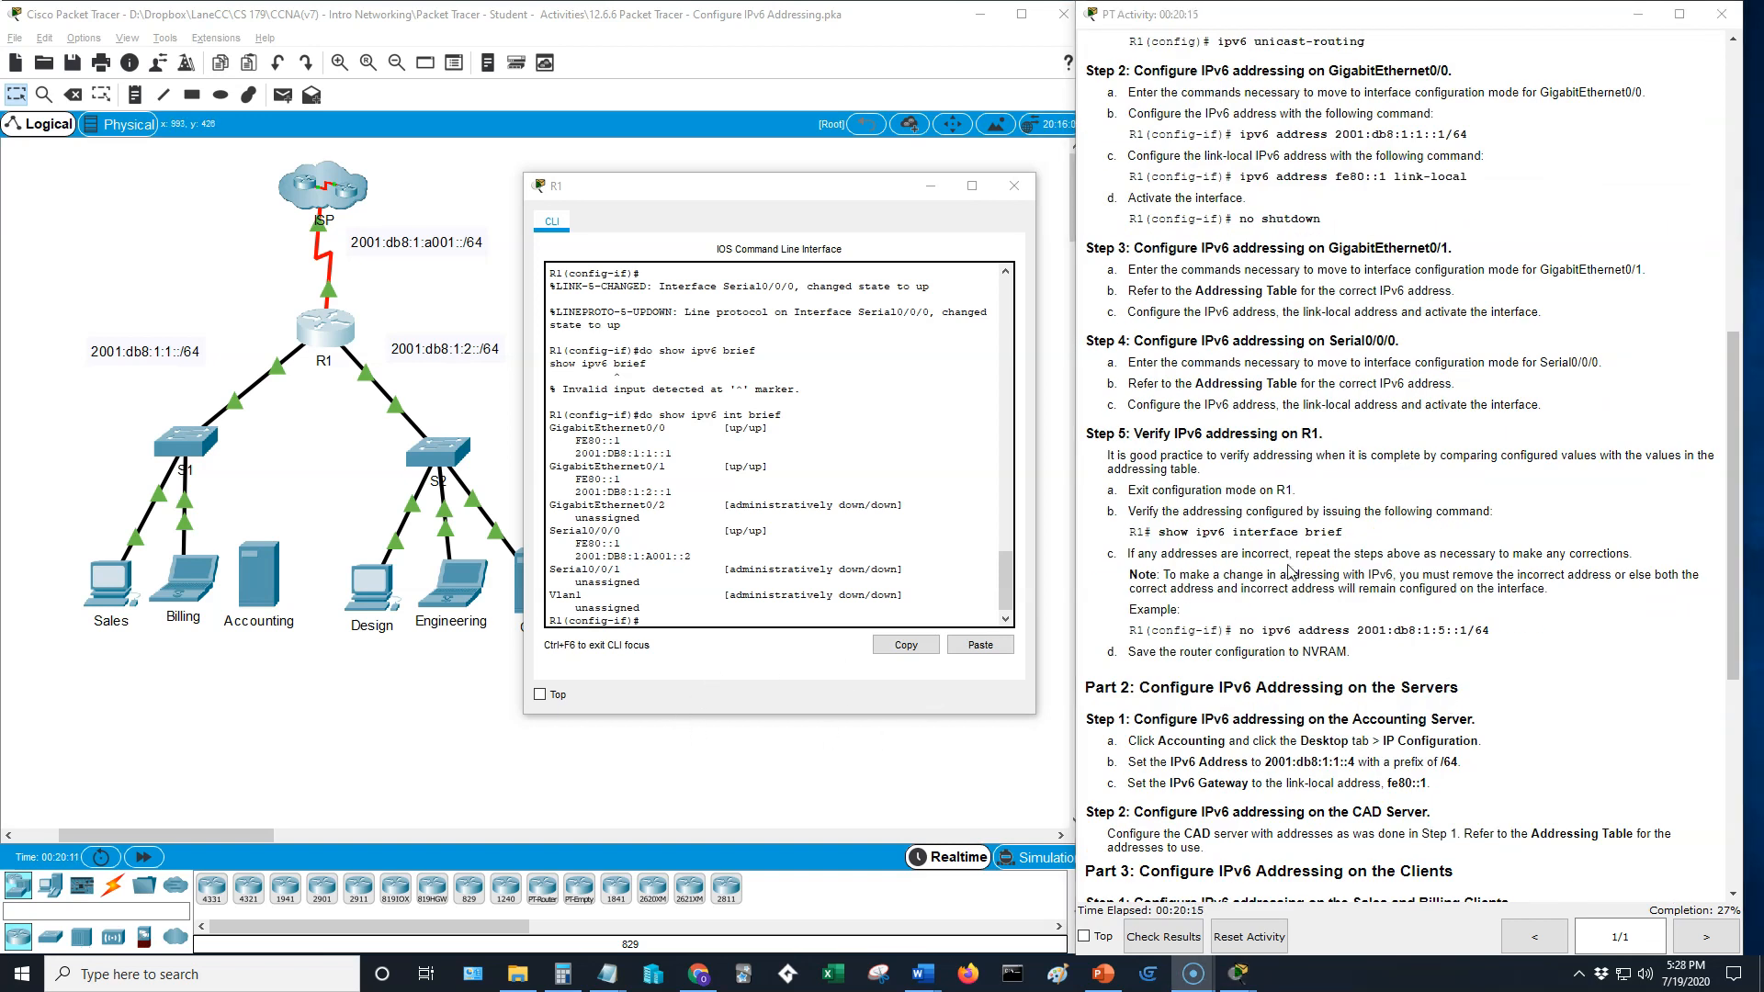
pyautogui.scroll(-2, 1290, 569)
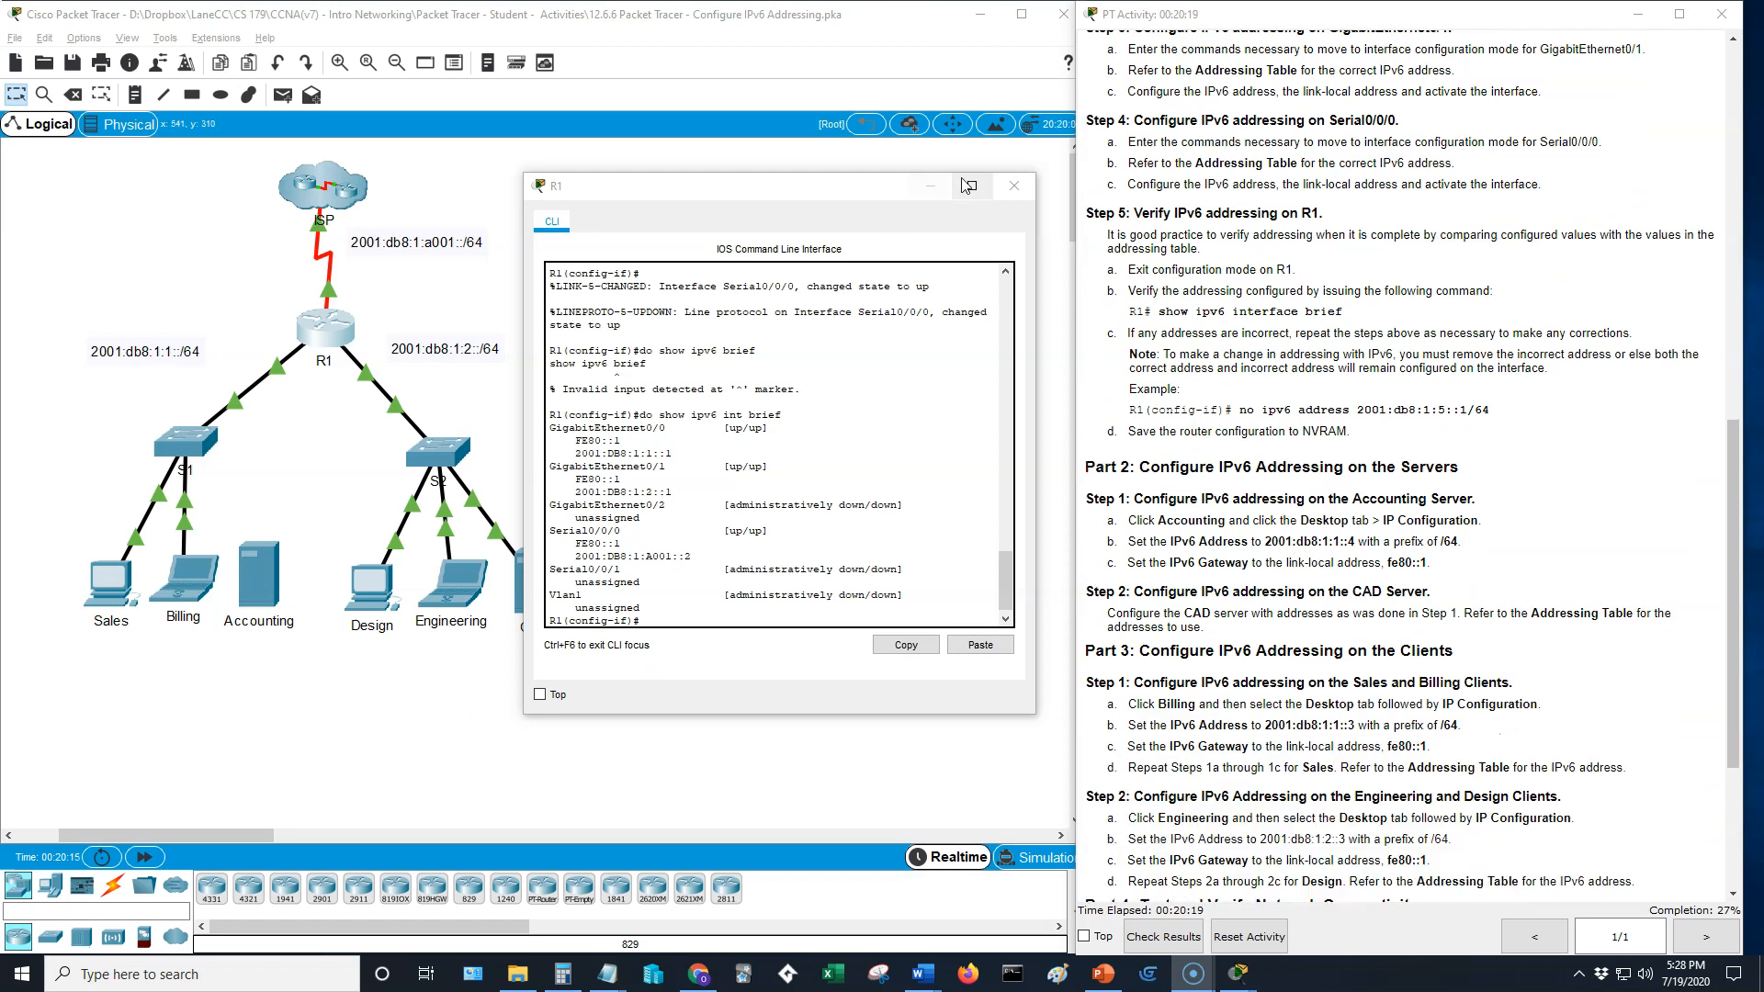
pyautogui.click(1019, 186)
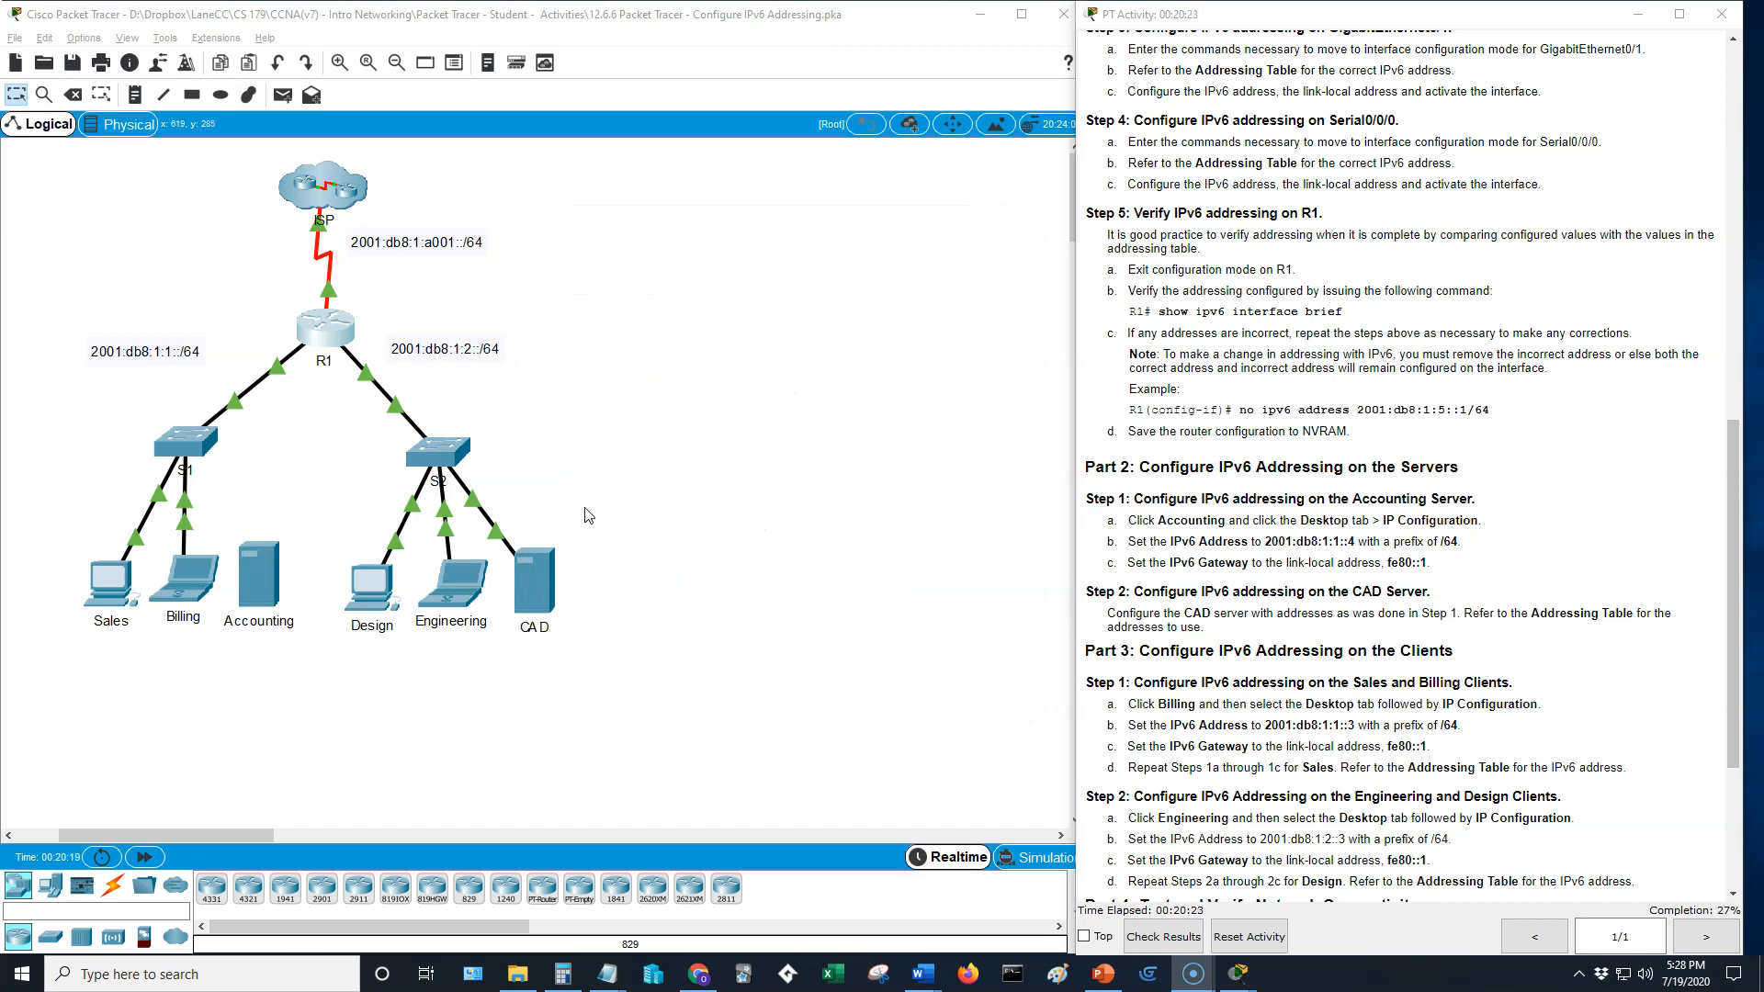
pyautogui.click(535, 584)
pyautogui.moveTo(955, 218); pyautogui.dragTo(758, 242)
pyautogui.click(501, 326)
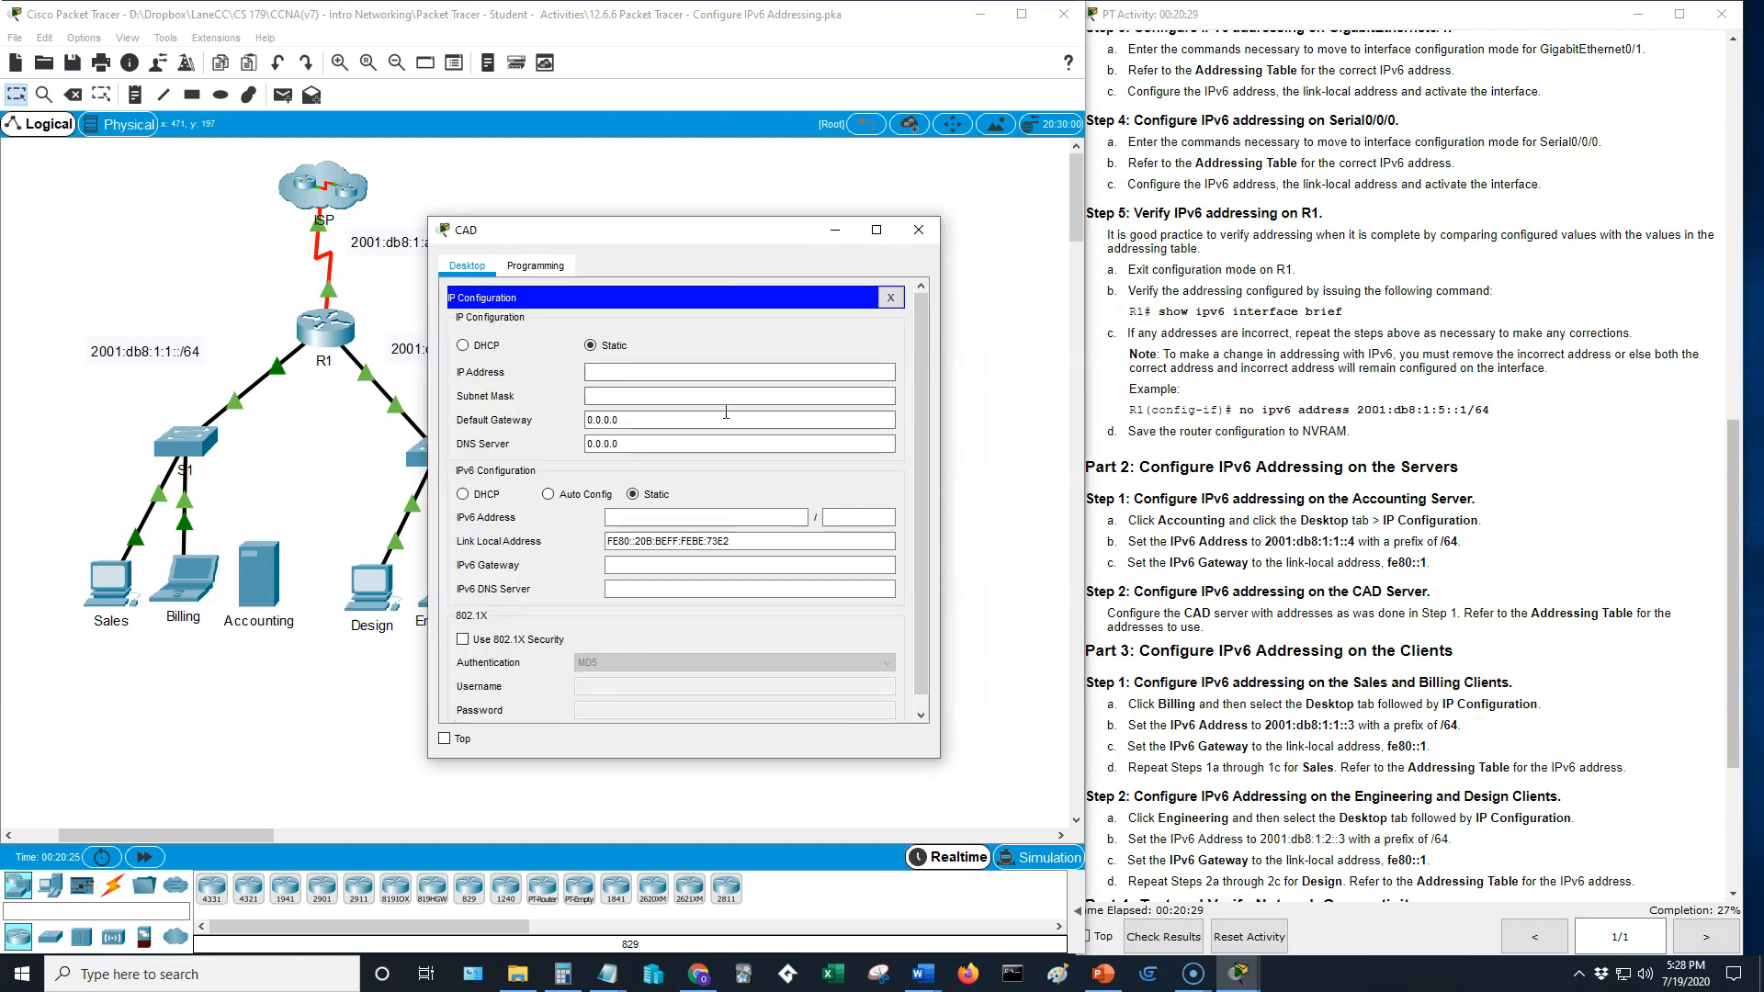
# - Set the CAD server's static IPv6 address to 2001:db8:1:2::4 with prefix length 64
pyautogui.click(742, 376)
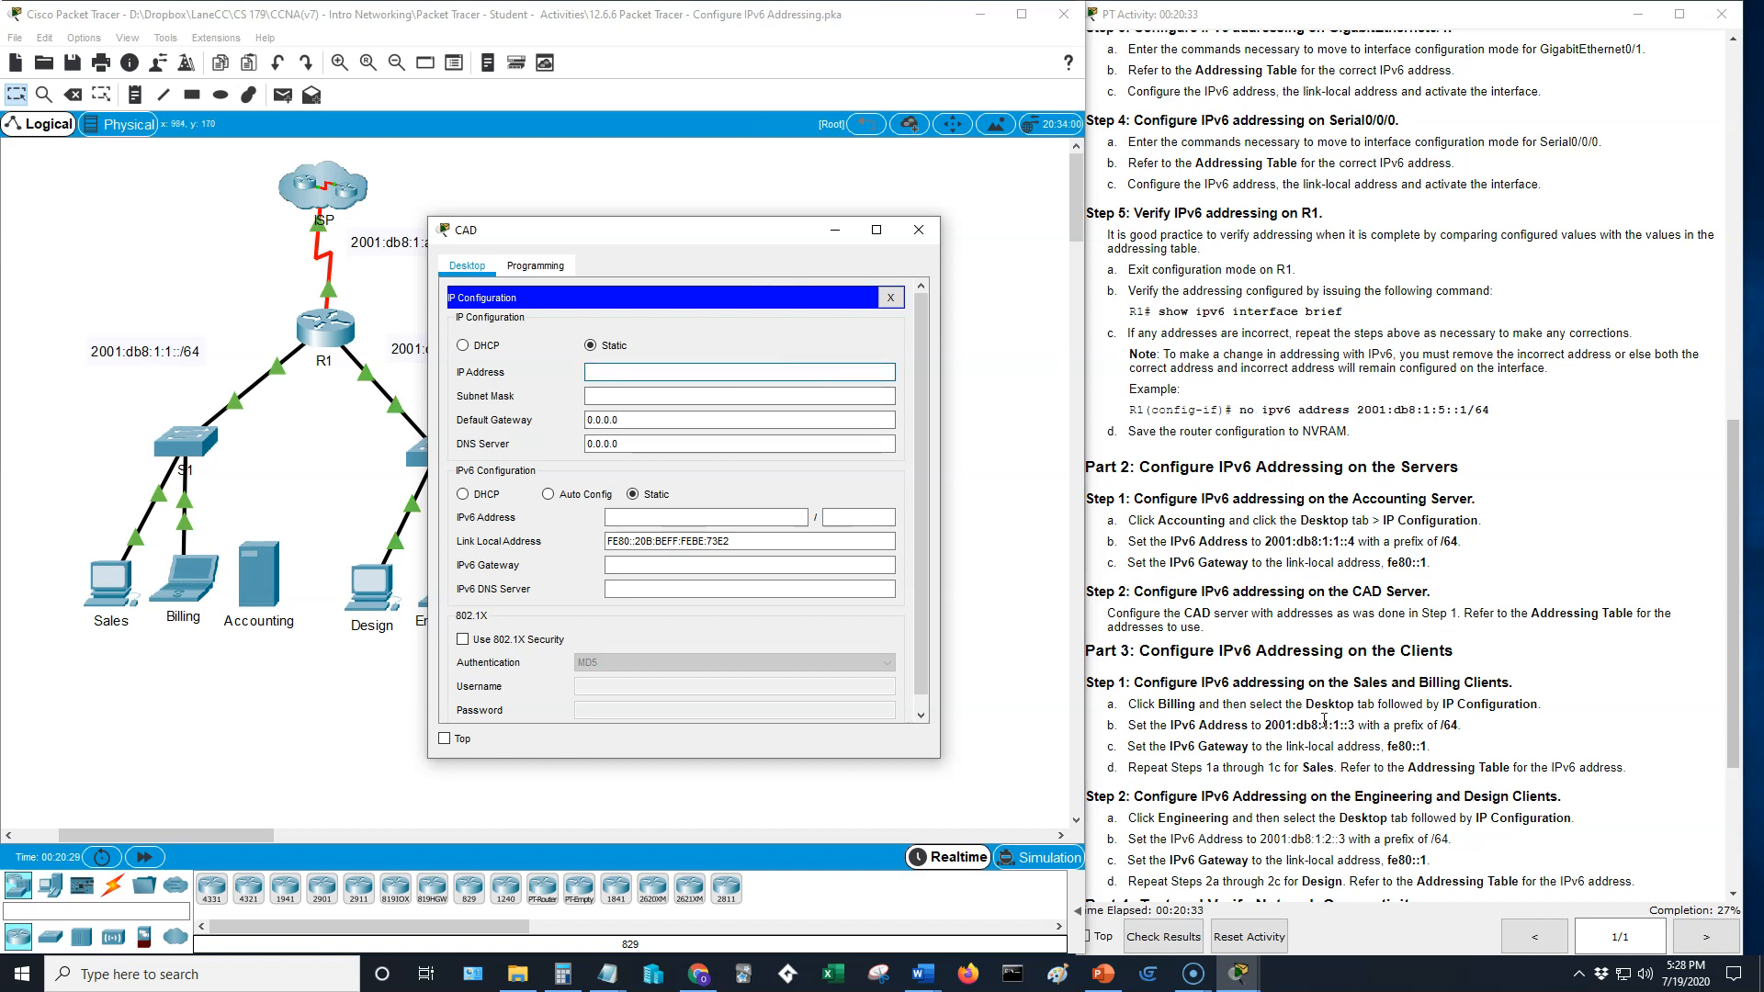
pyautogui.scroll(15, 1324, 632)
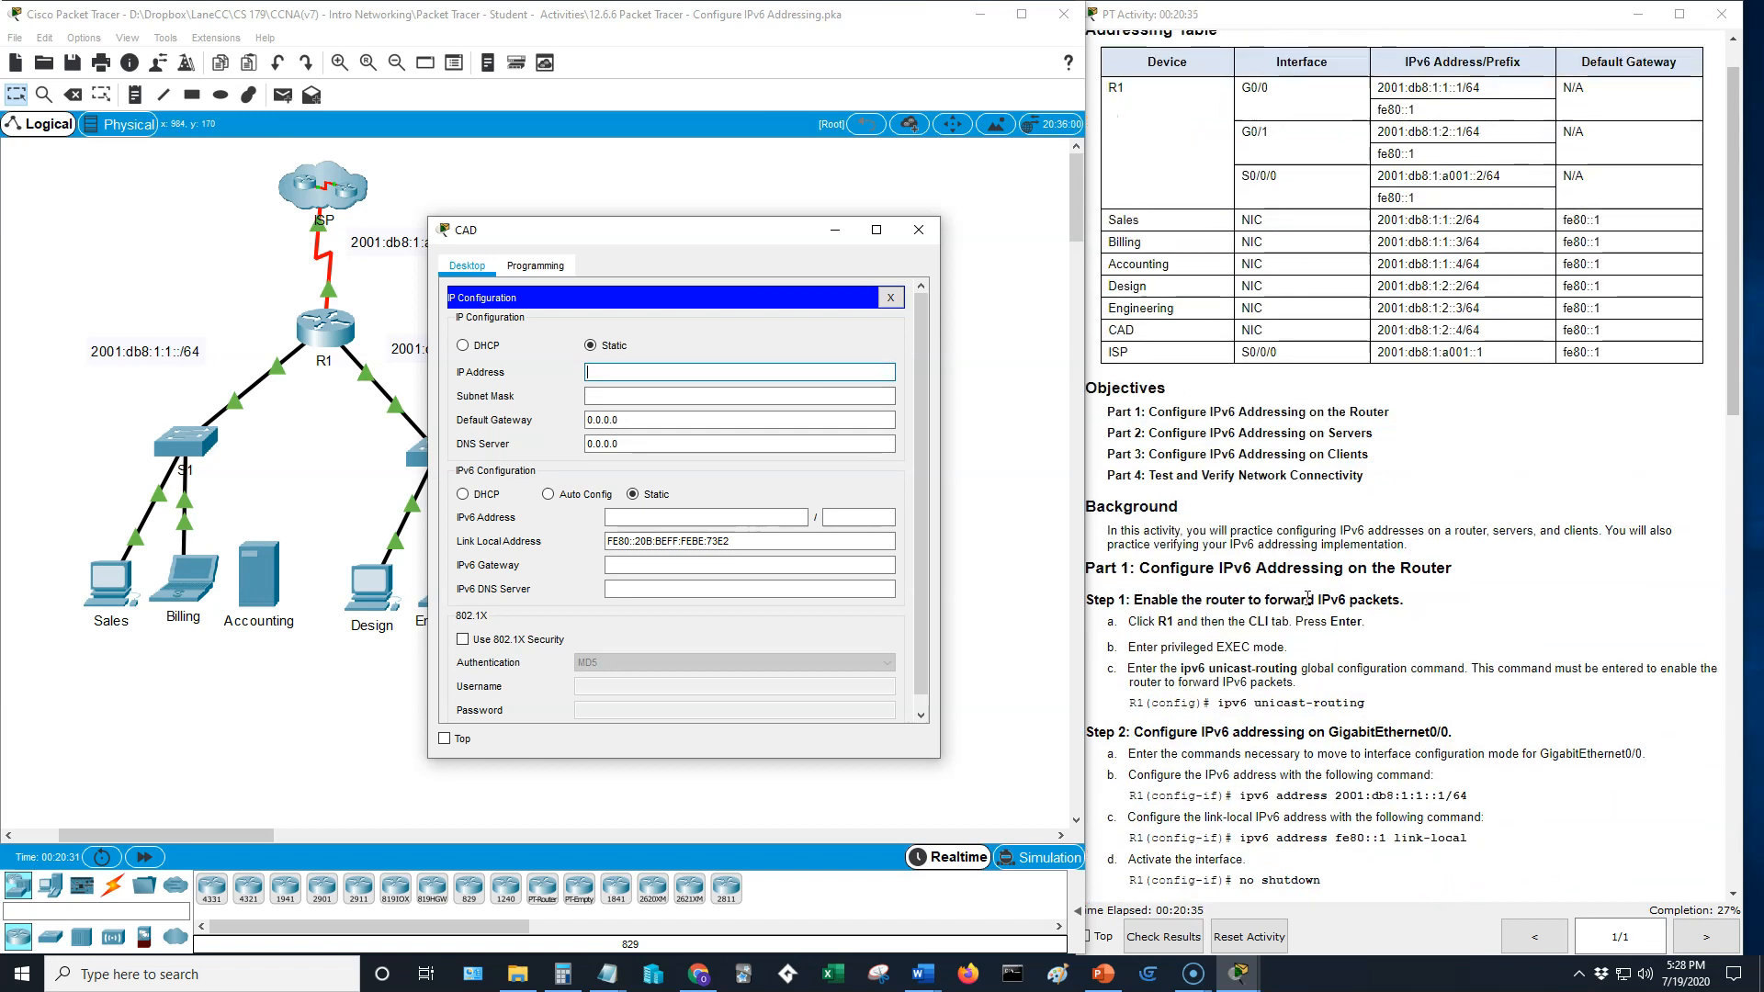
pyautogui.click(675, 517)
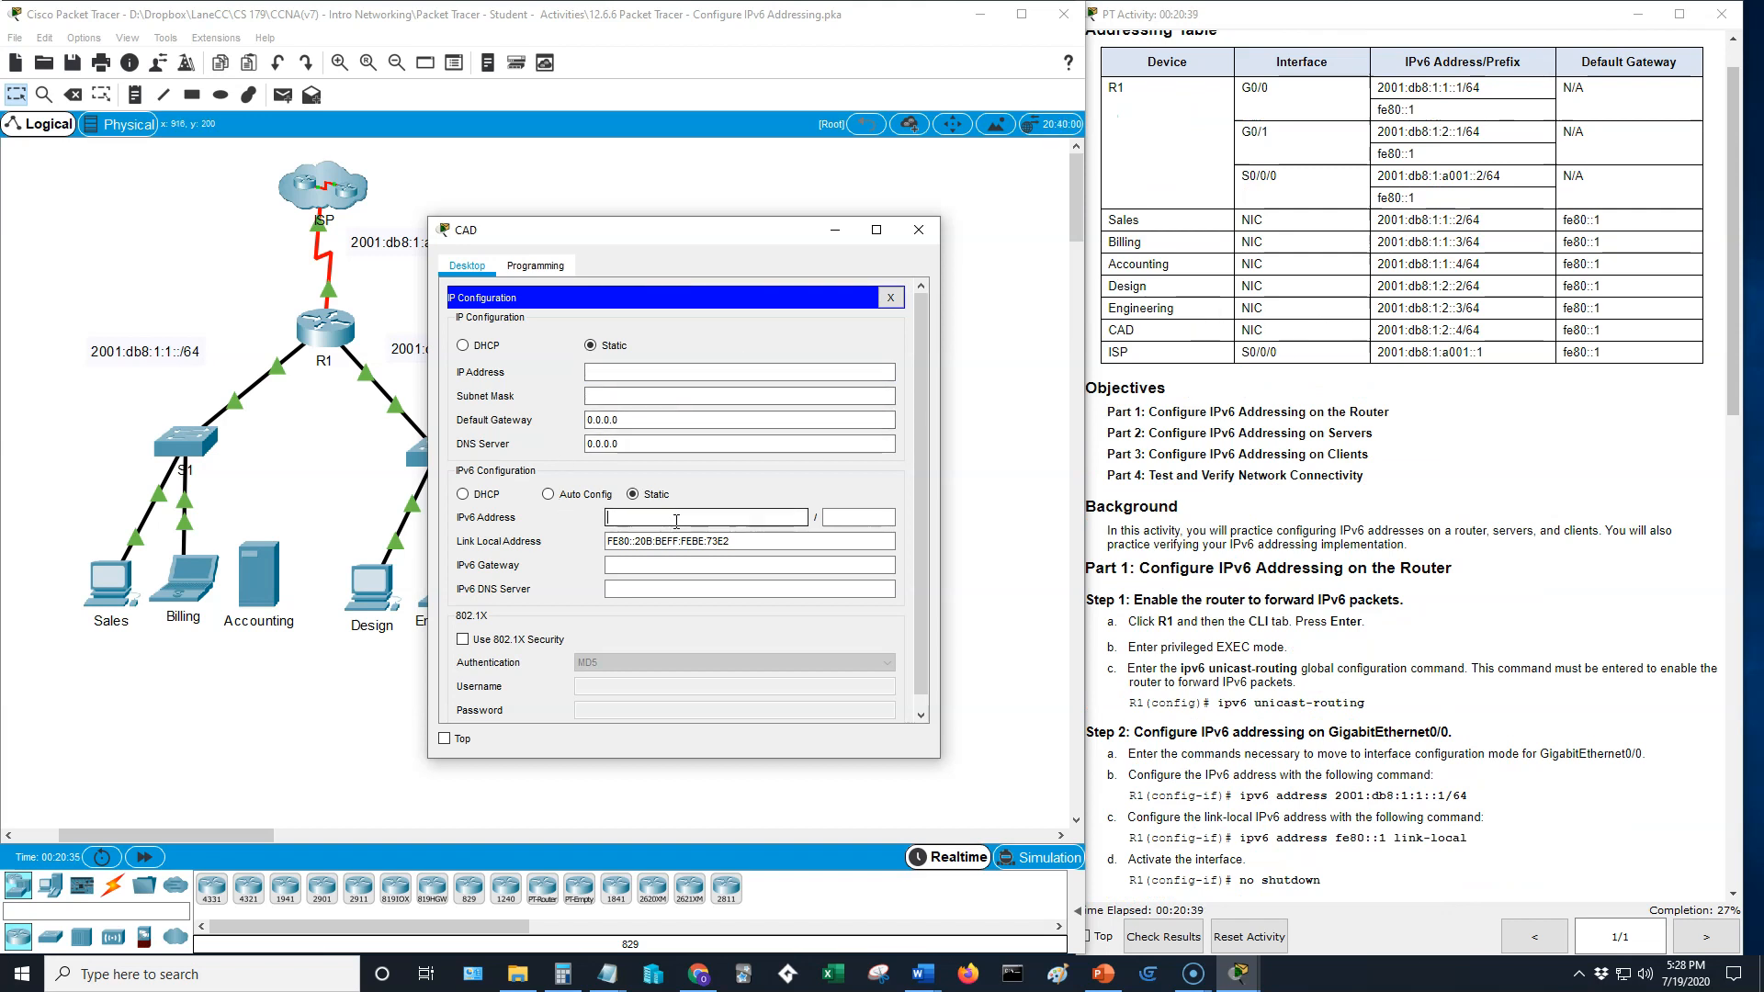
pyautogui.write('2001')
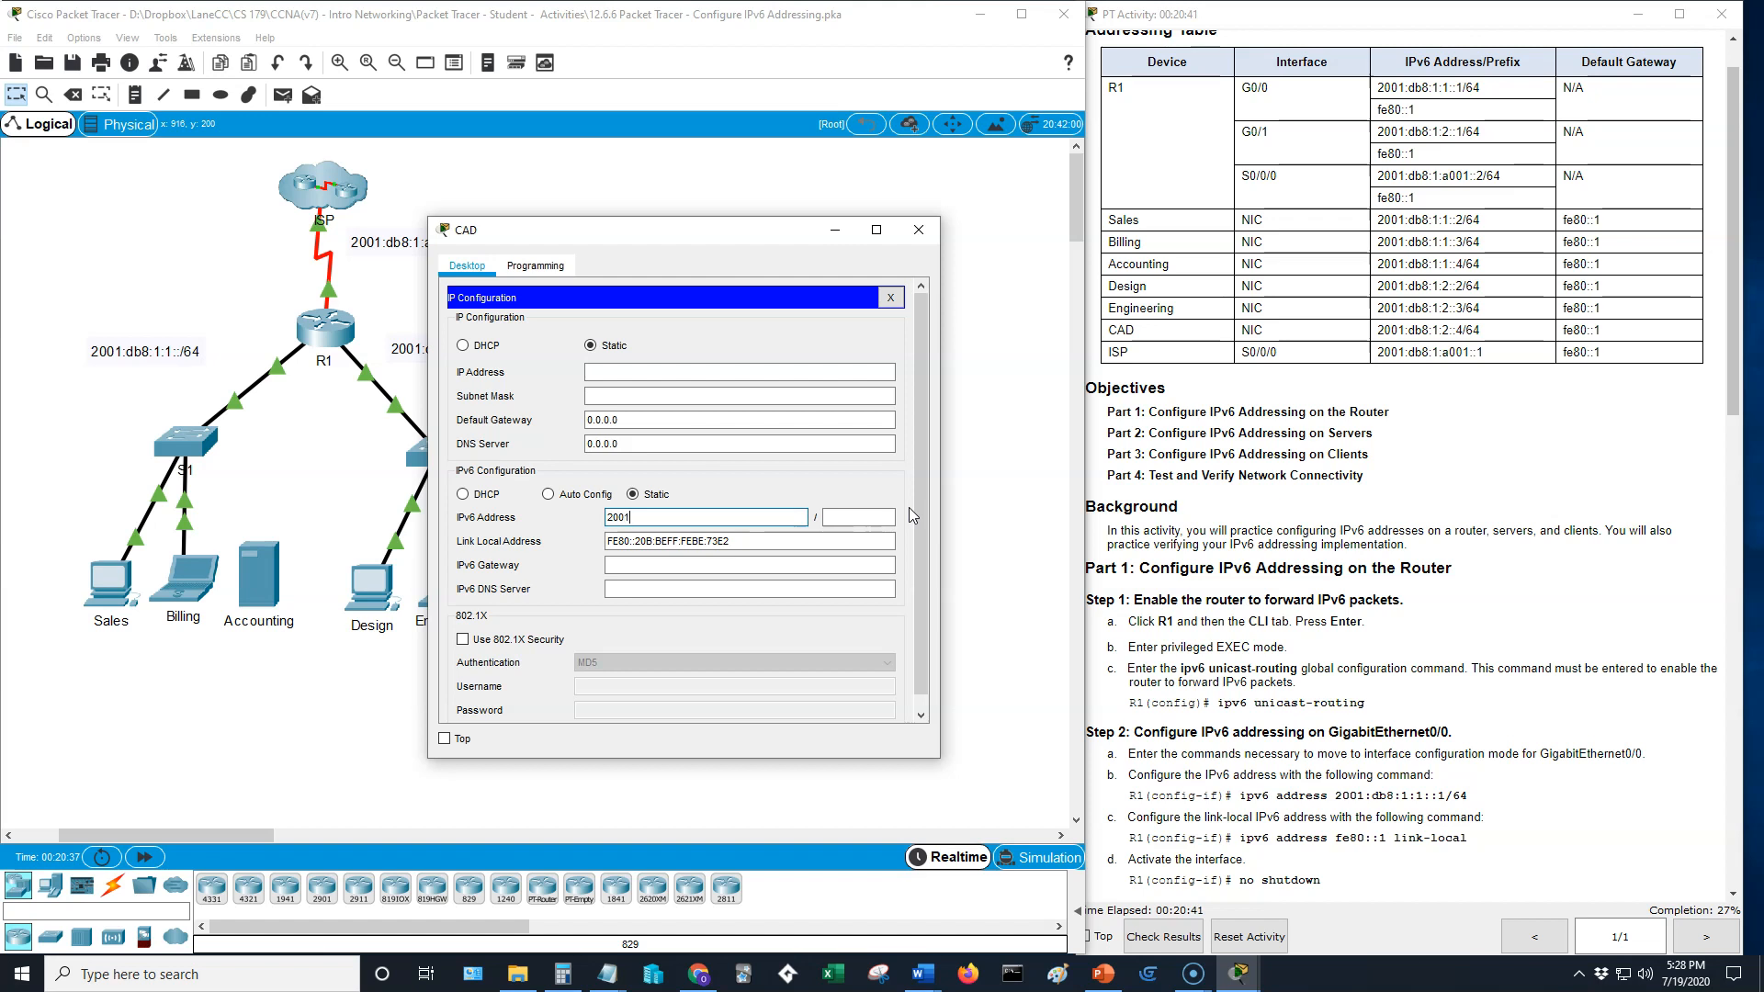
pyautogui.write(':db8:1:2::4')
pyautogui.click(861, 517)
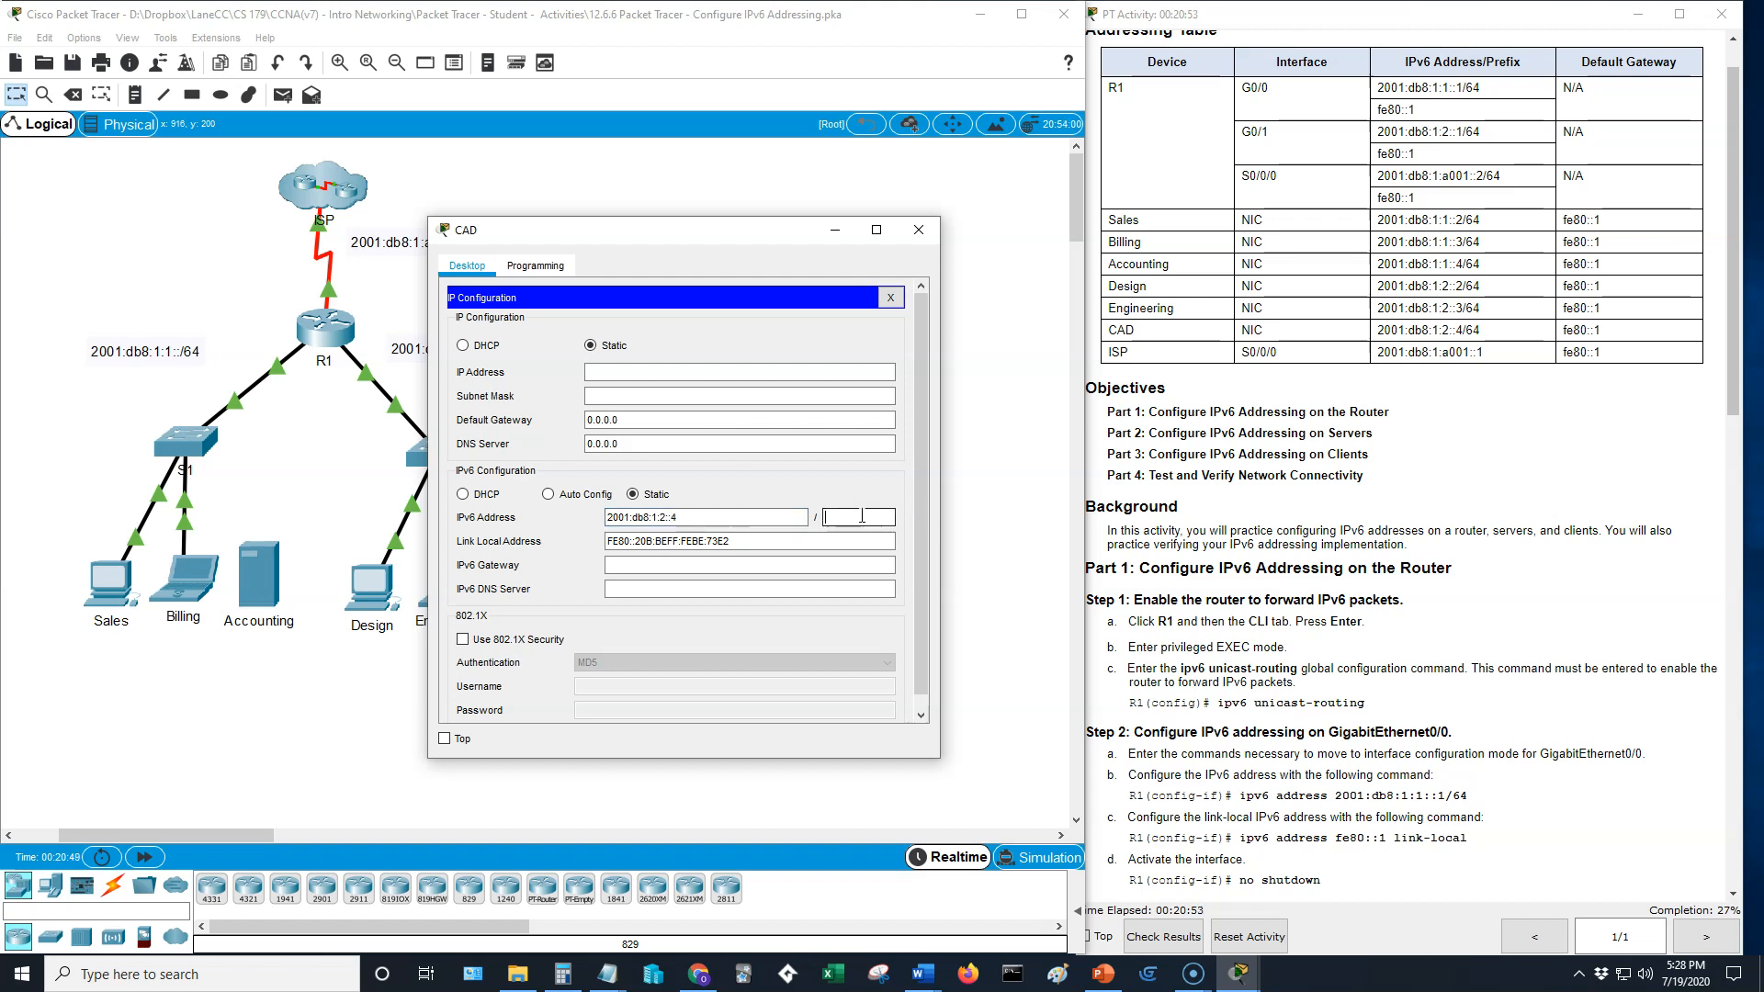
pyautogui.write('64')
pyautogui.press('Tab')
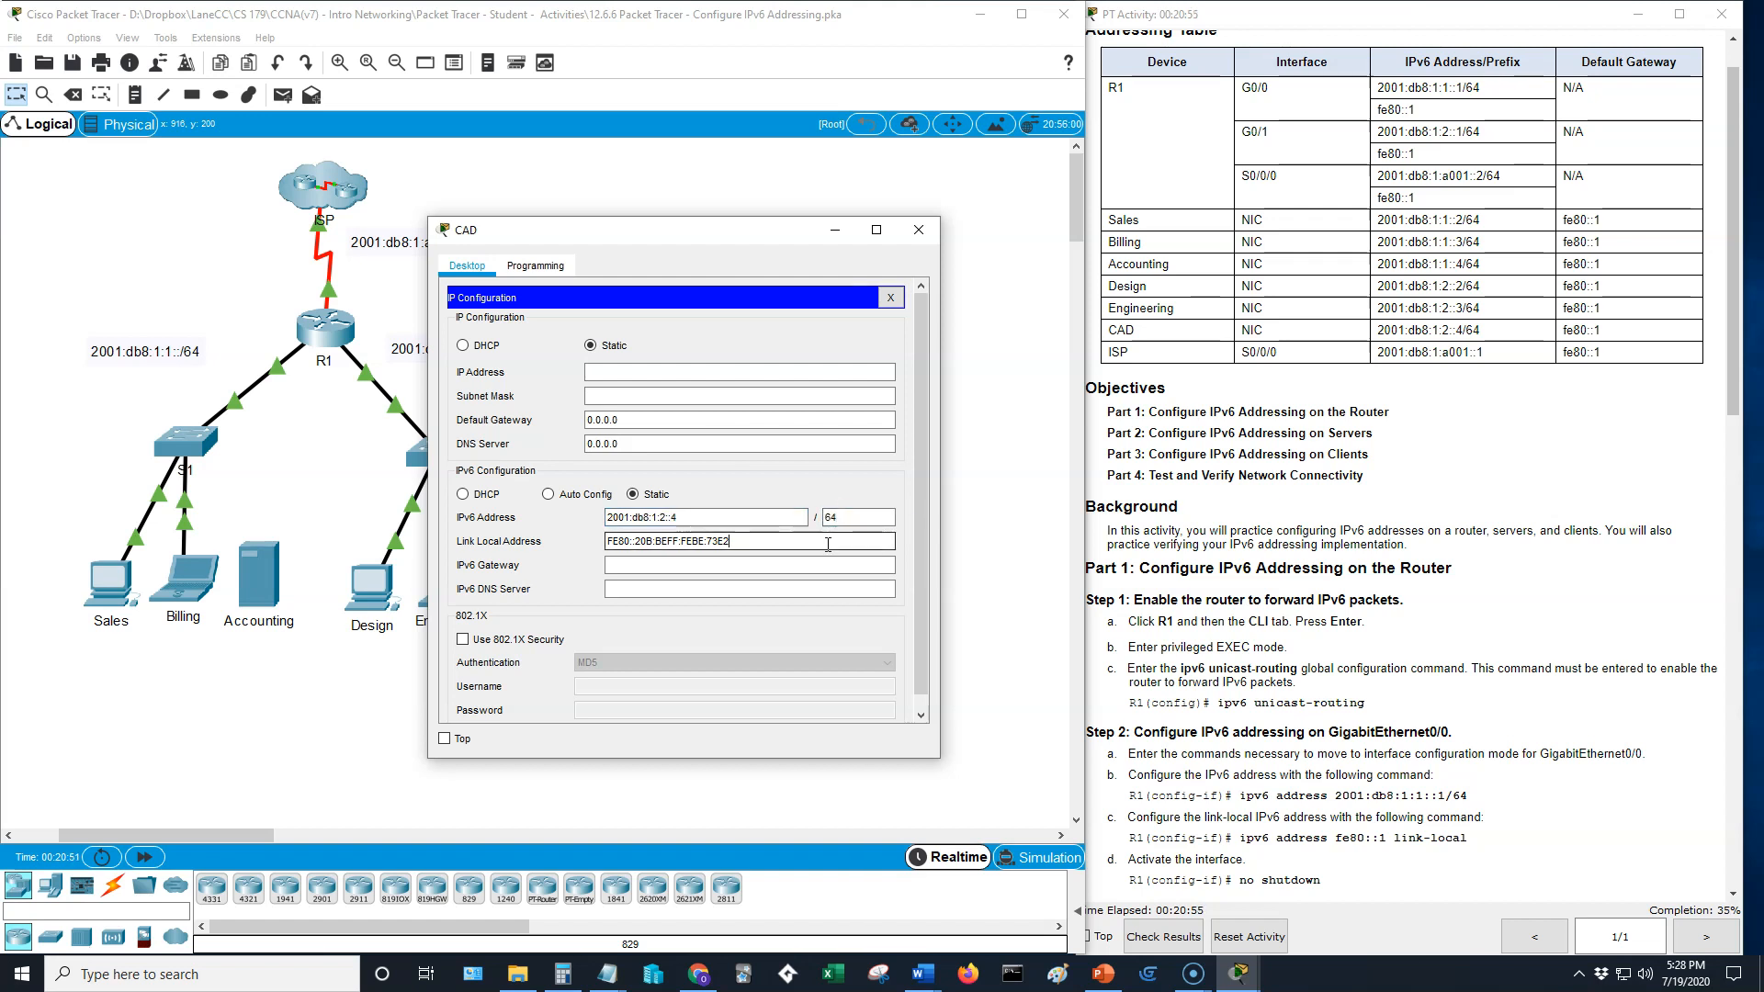
pyautogui.doubleClick(697, 517)
pyautogui.hotkey('ctrl', 'c')
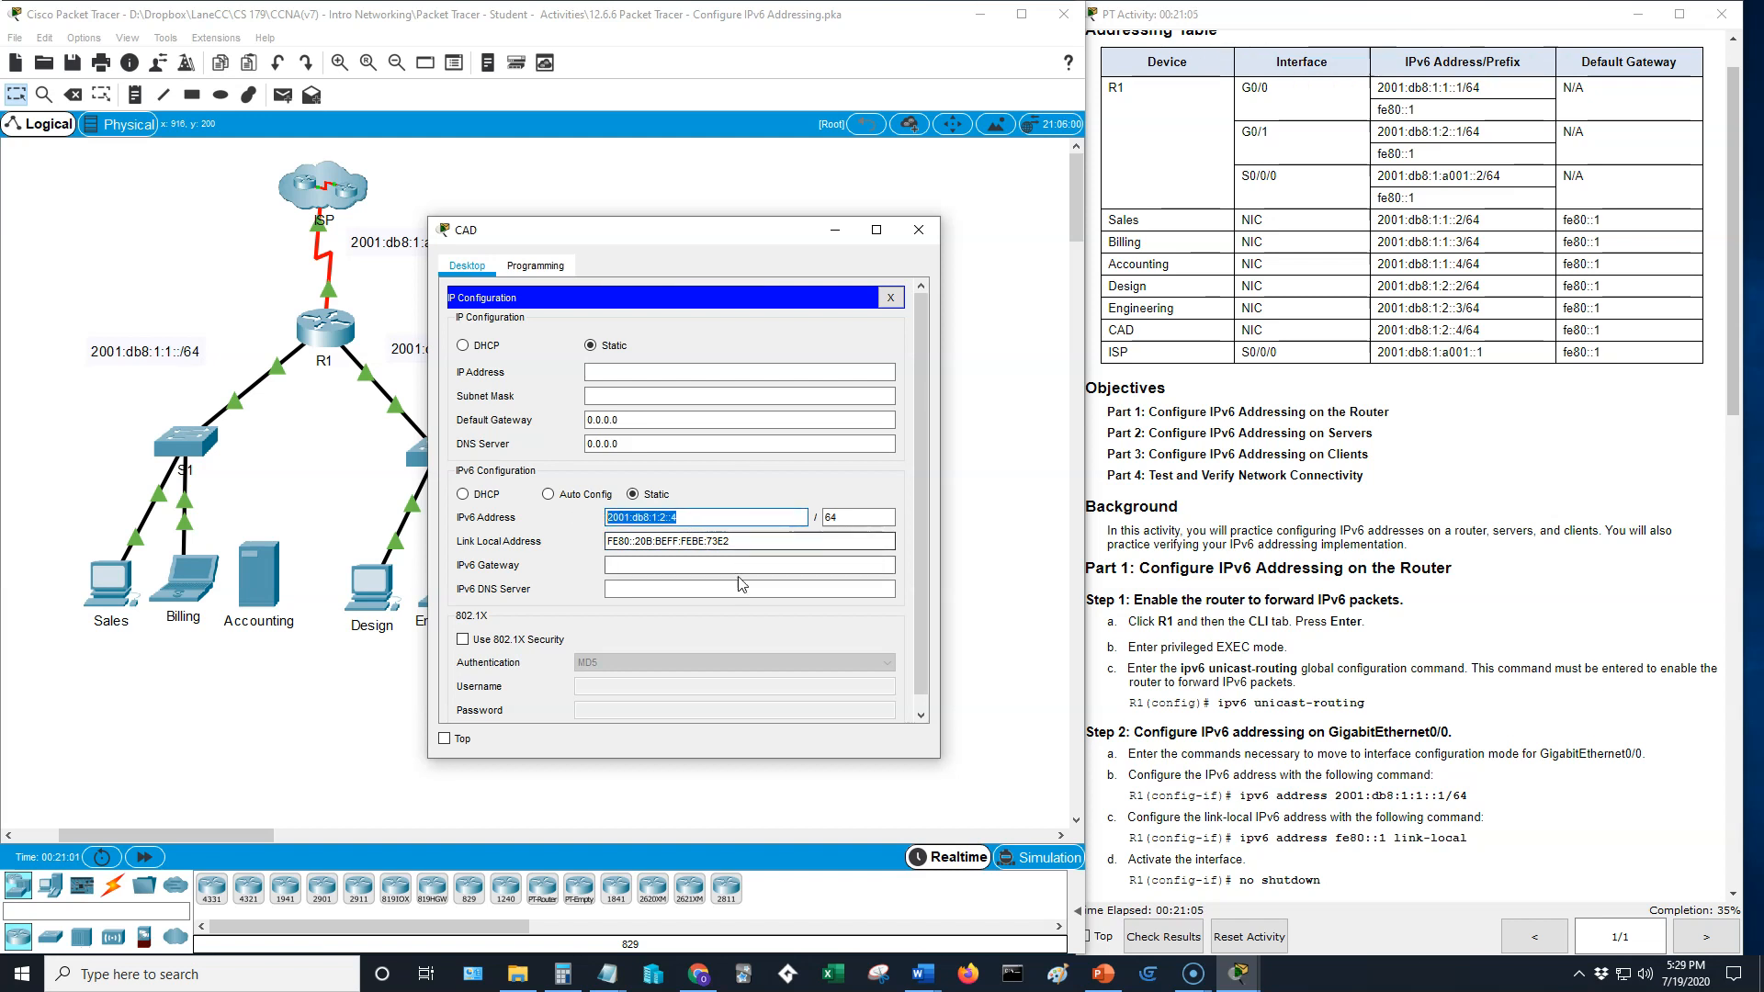
pyautogui.click(694, 544)
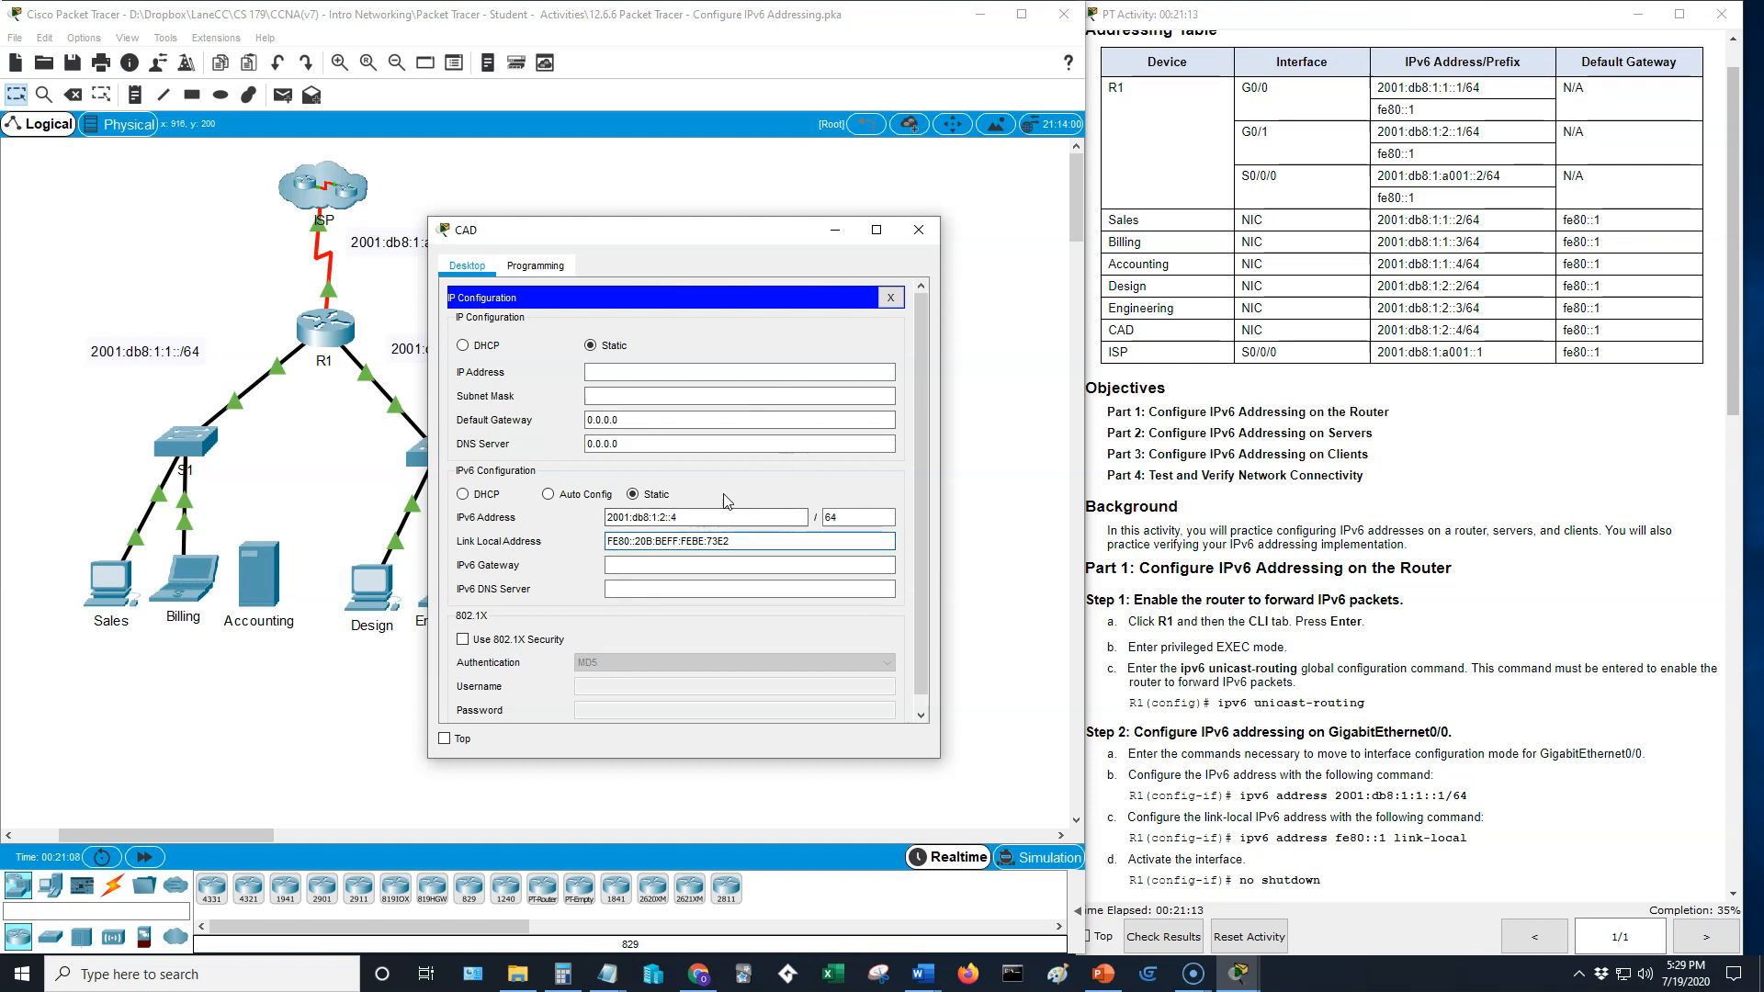
# - Close the CAD server's settings and open the IP Configuration of the Sales PC, keeping the addressing table in view
pyautogui.click(918, 230)
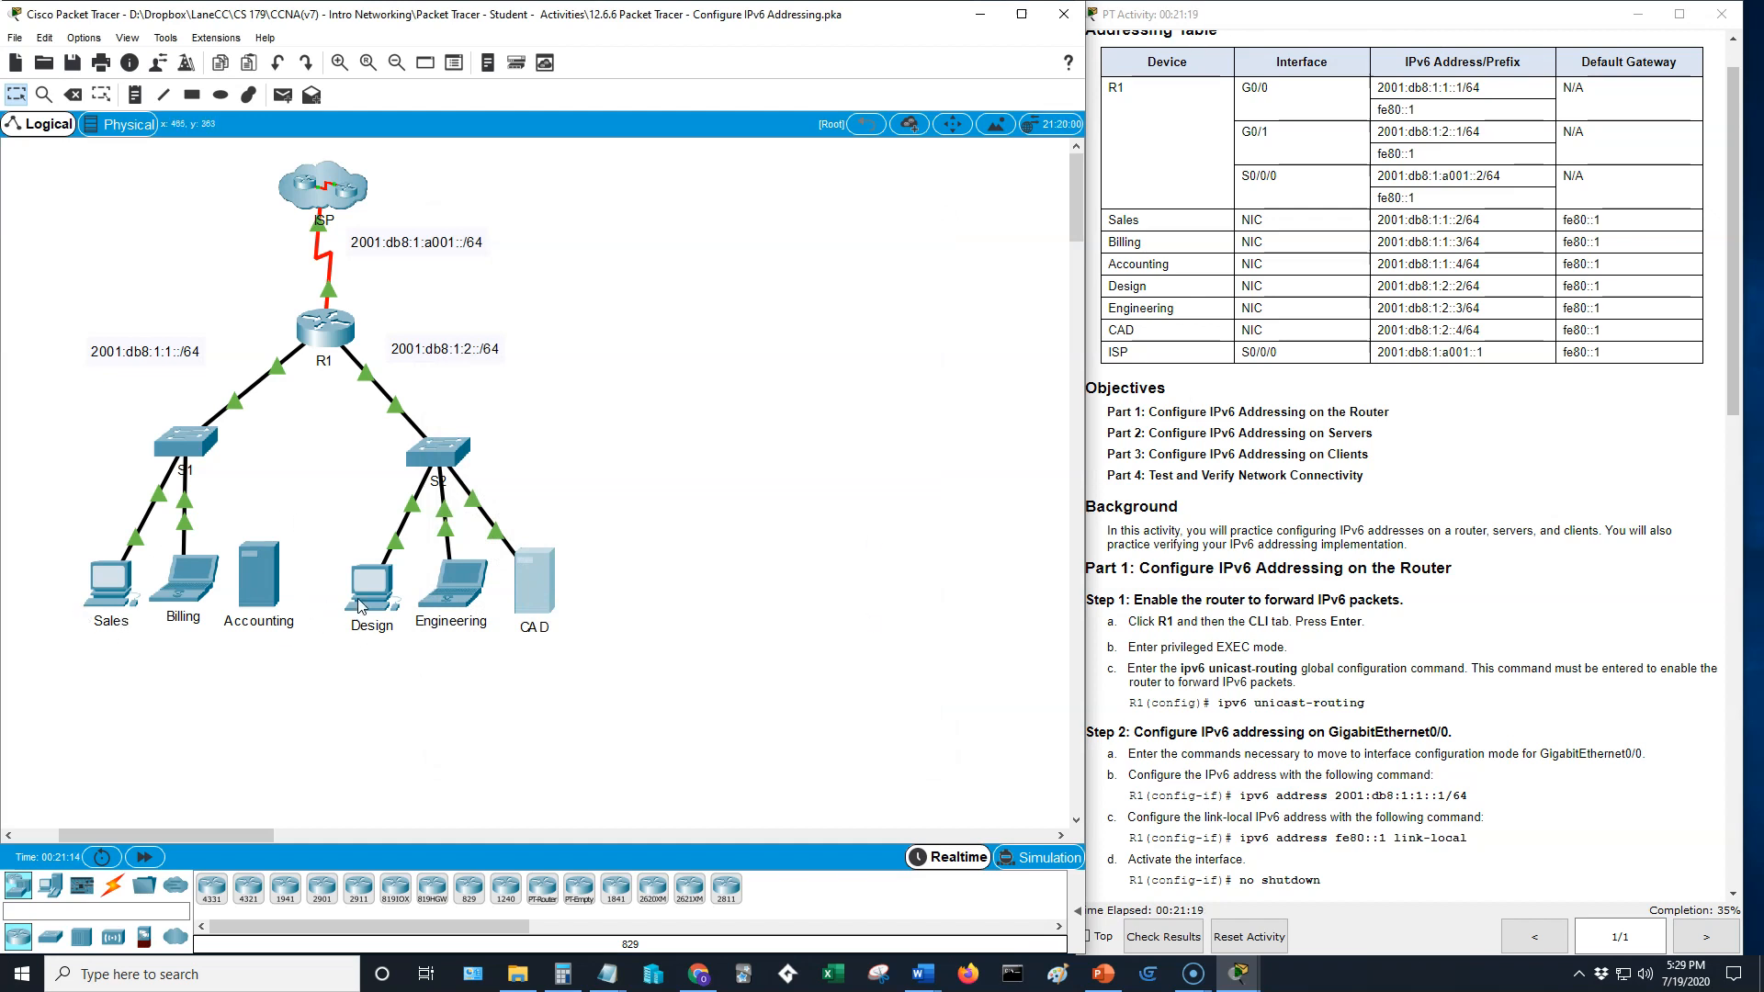
pyautogui.scroll(-8, 1394, 533)
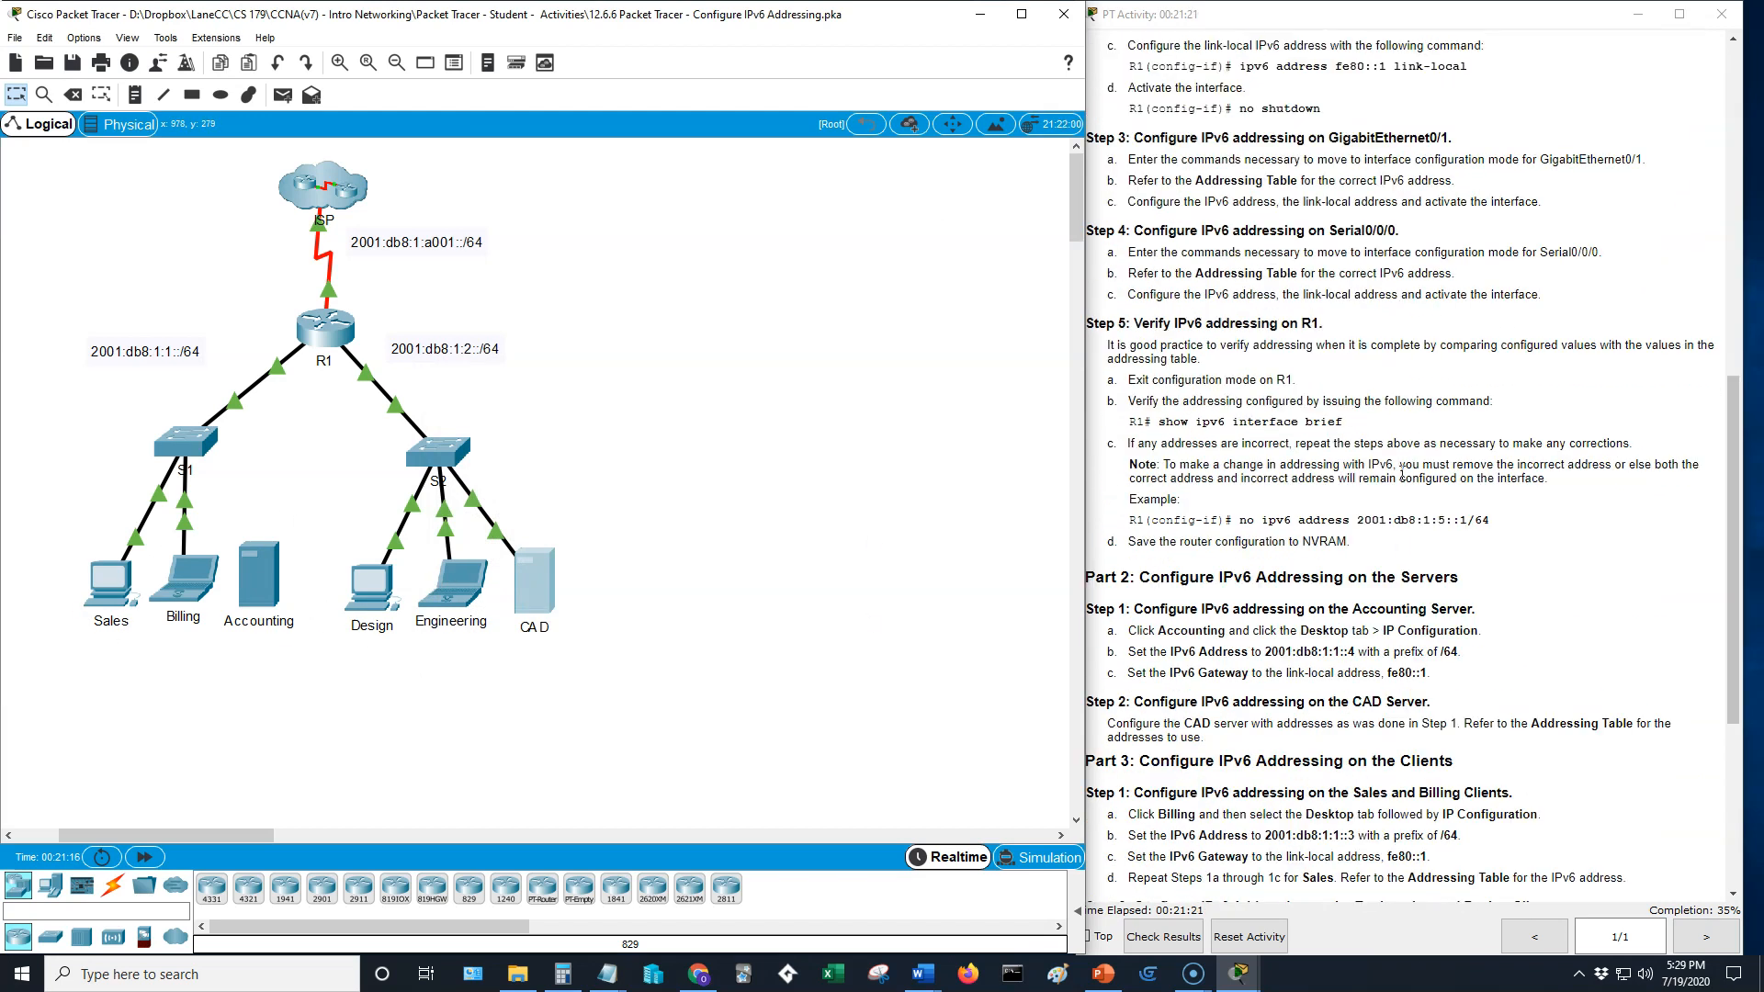
pyautogui.scroll(-7, 1402, 473)
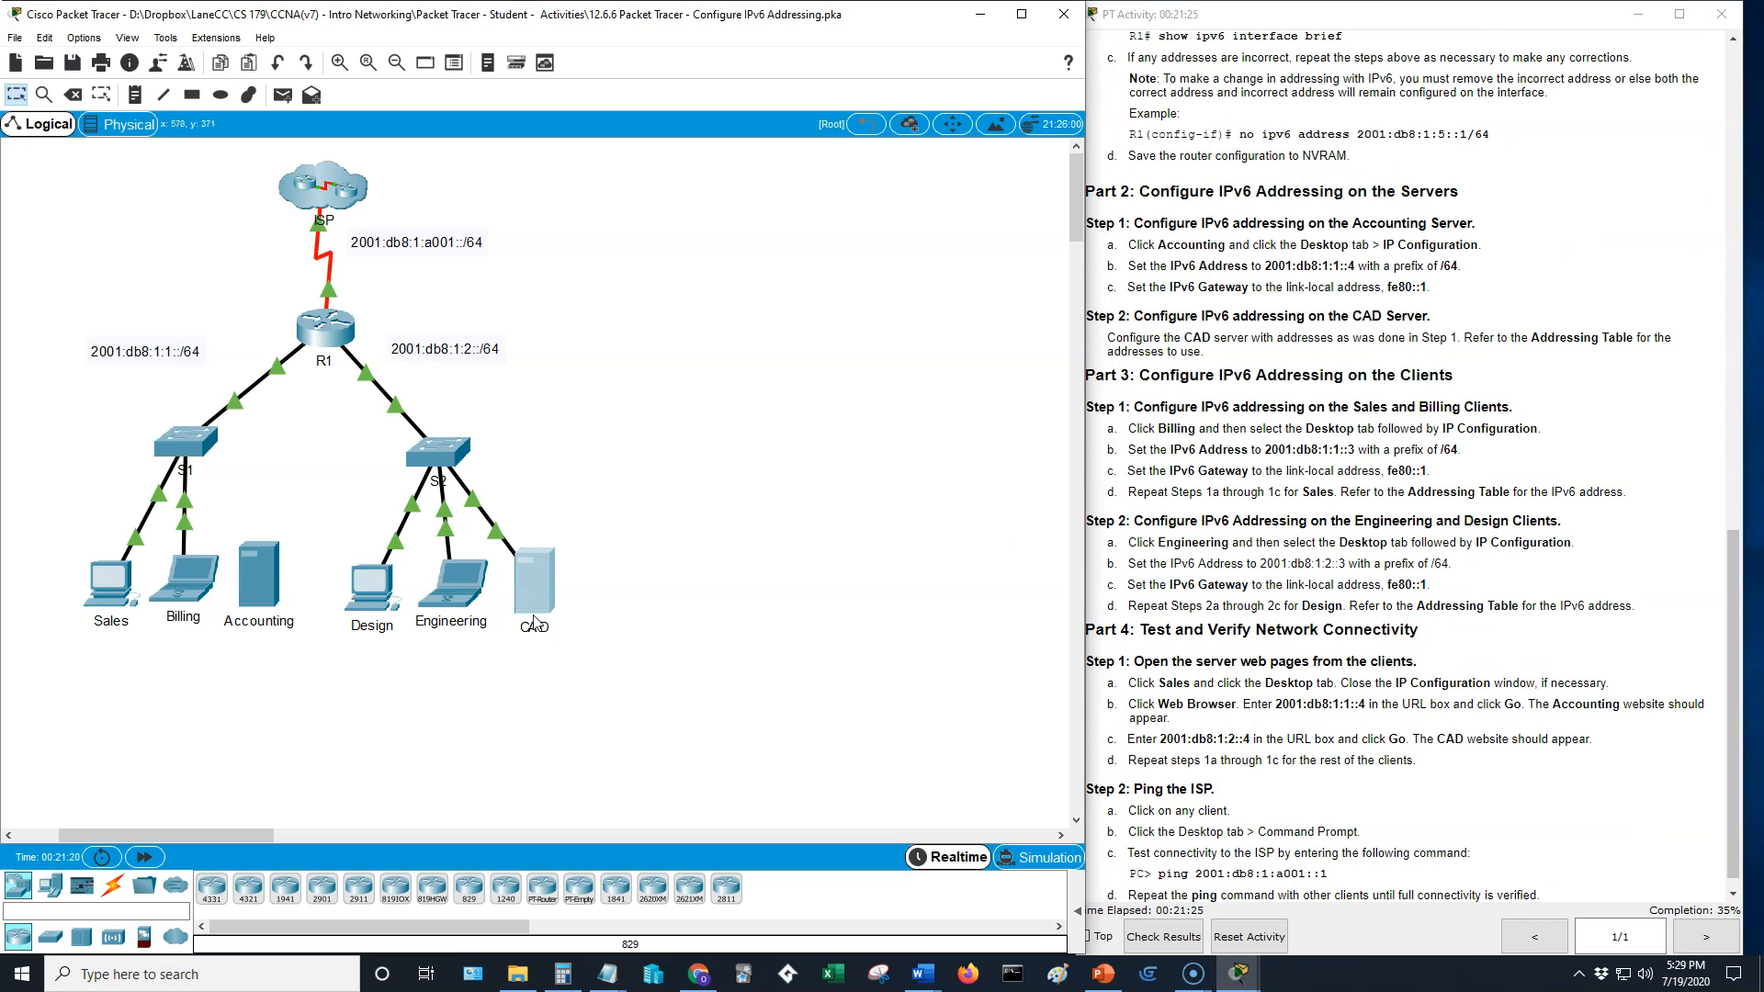
pyautogui.click(510, 572)
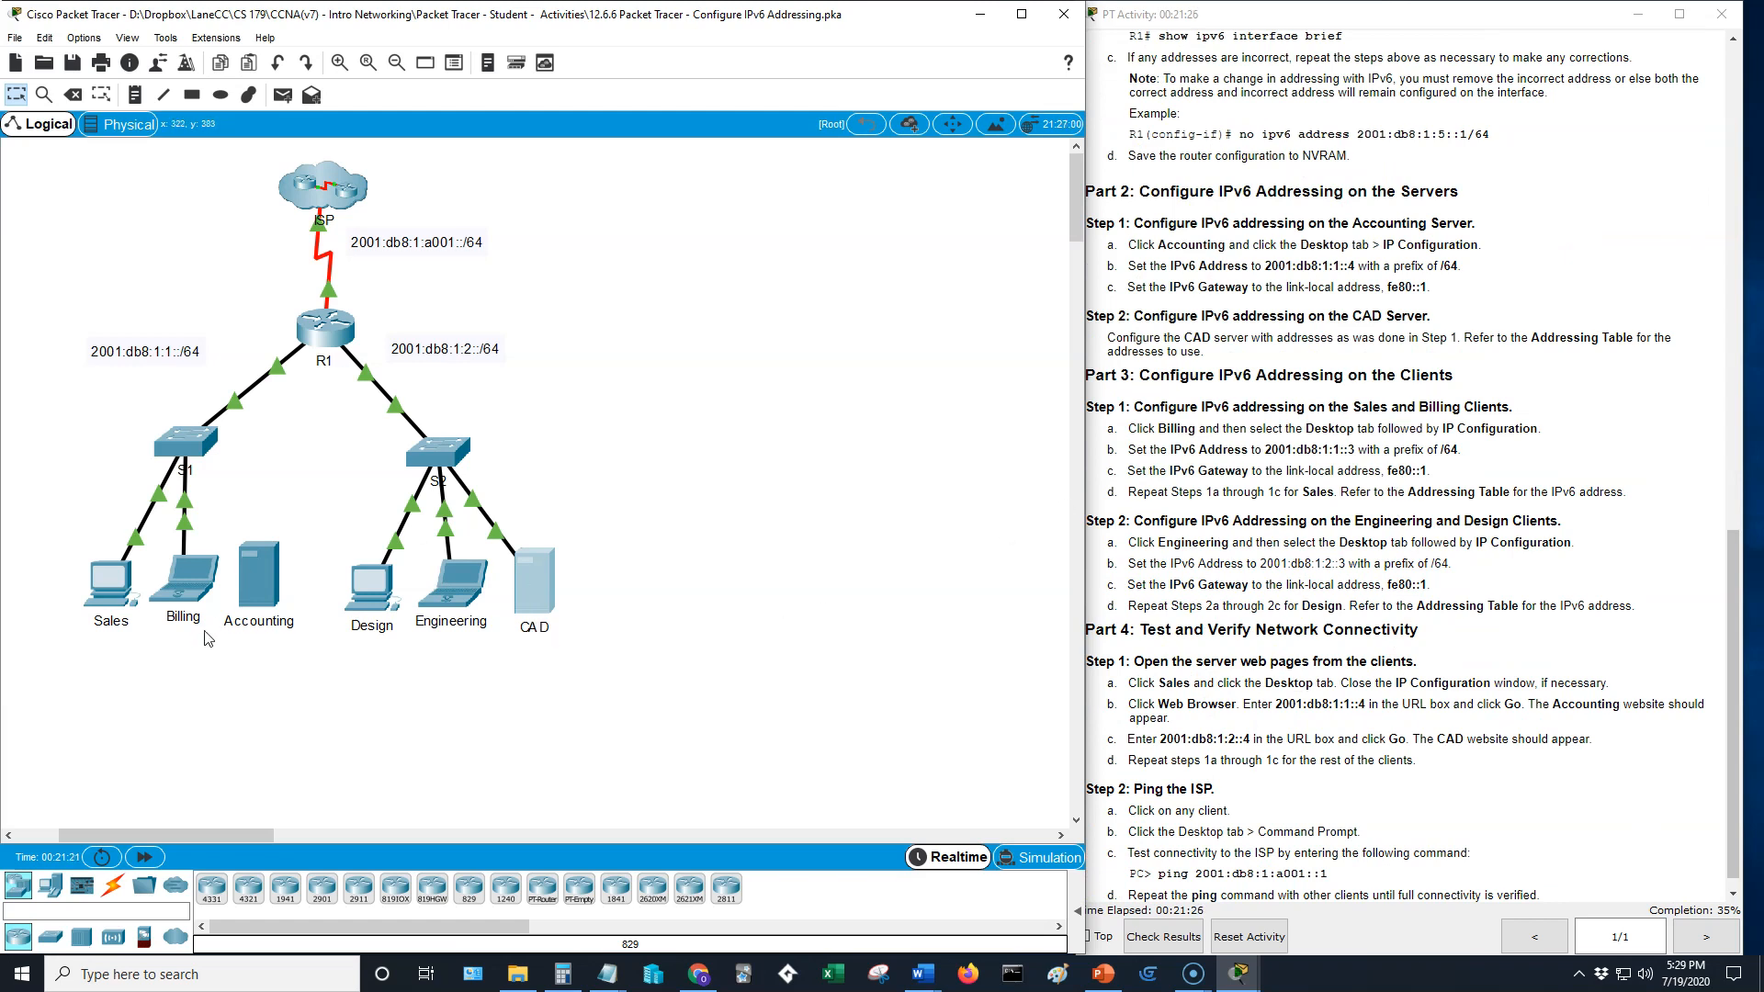
pyautogui.click(118, 583)
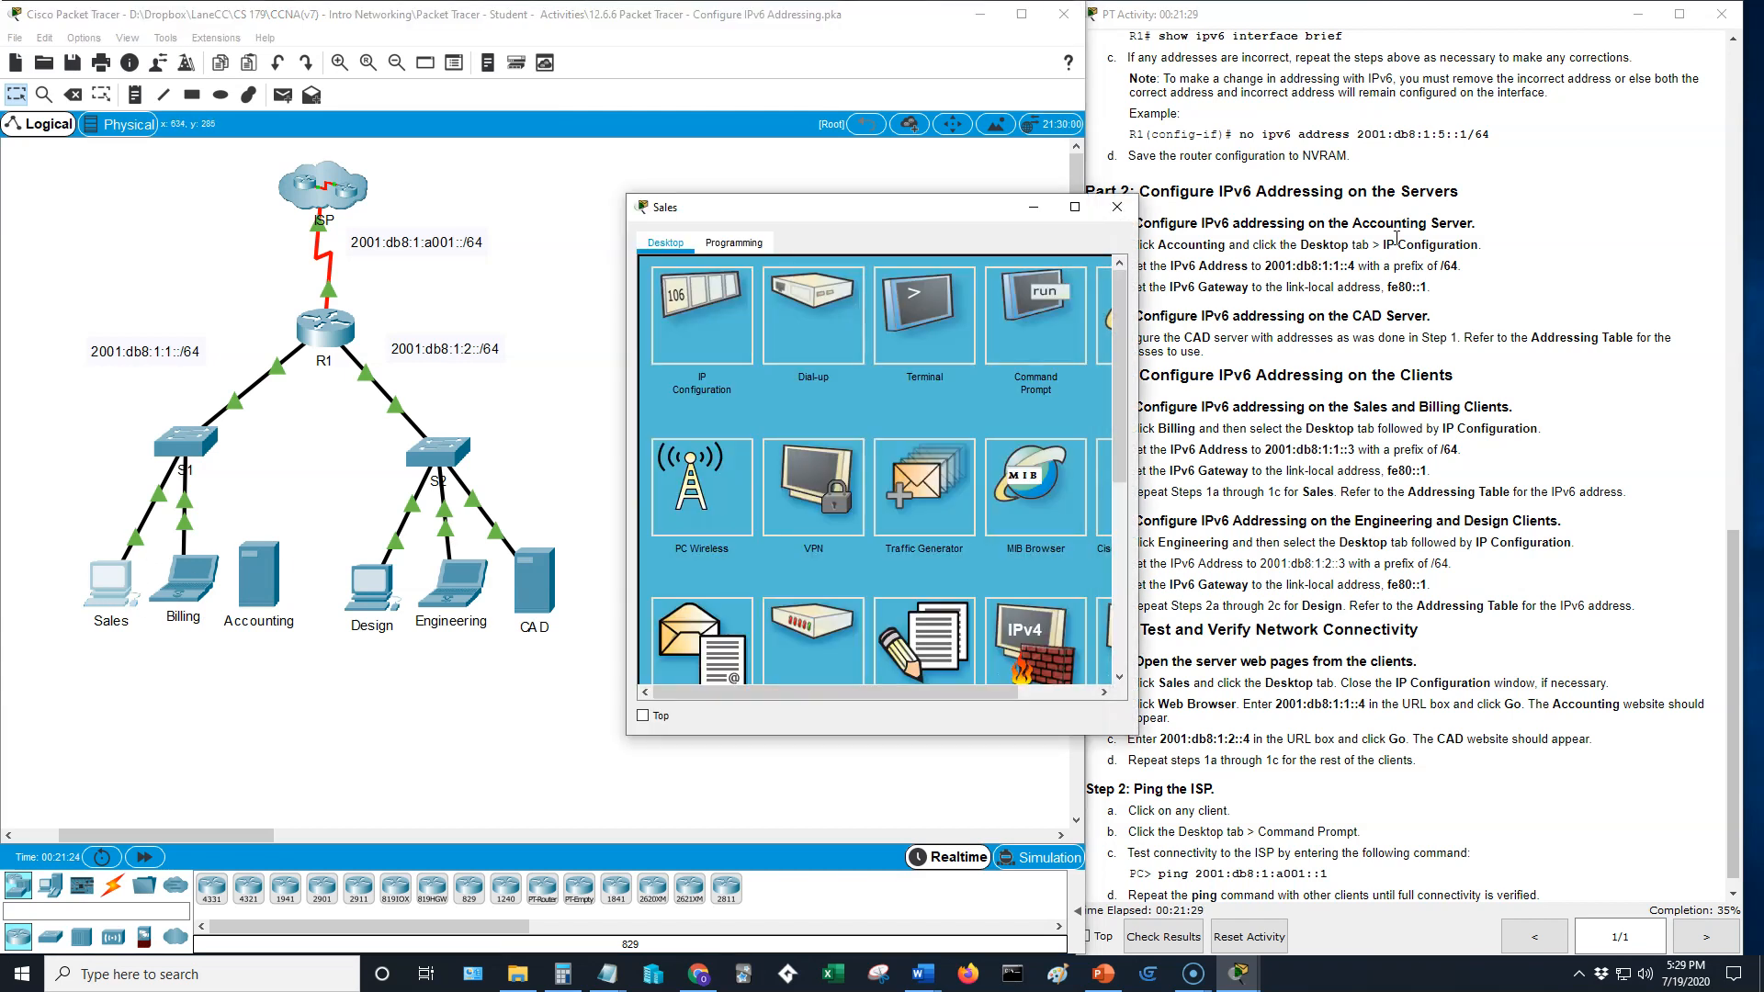
pyautogui.click(924, 312)
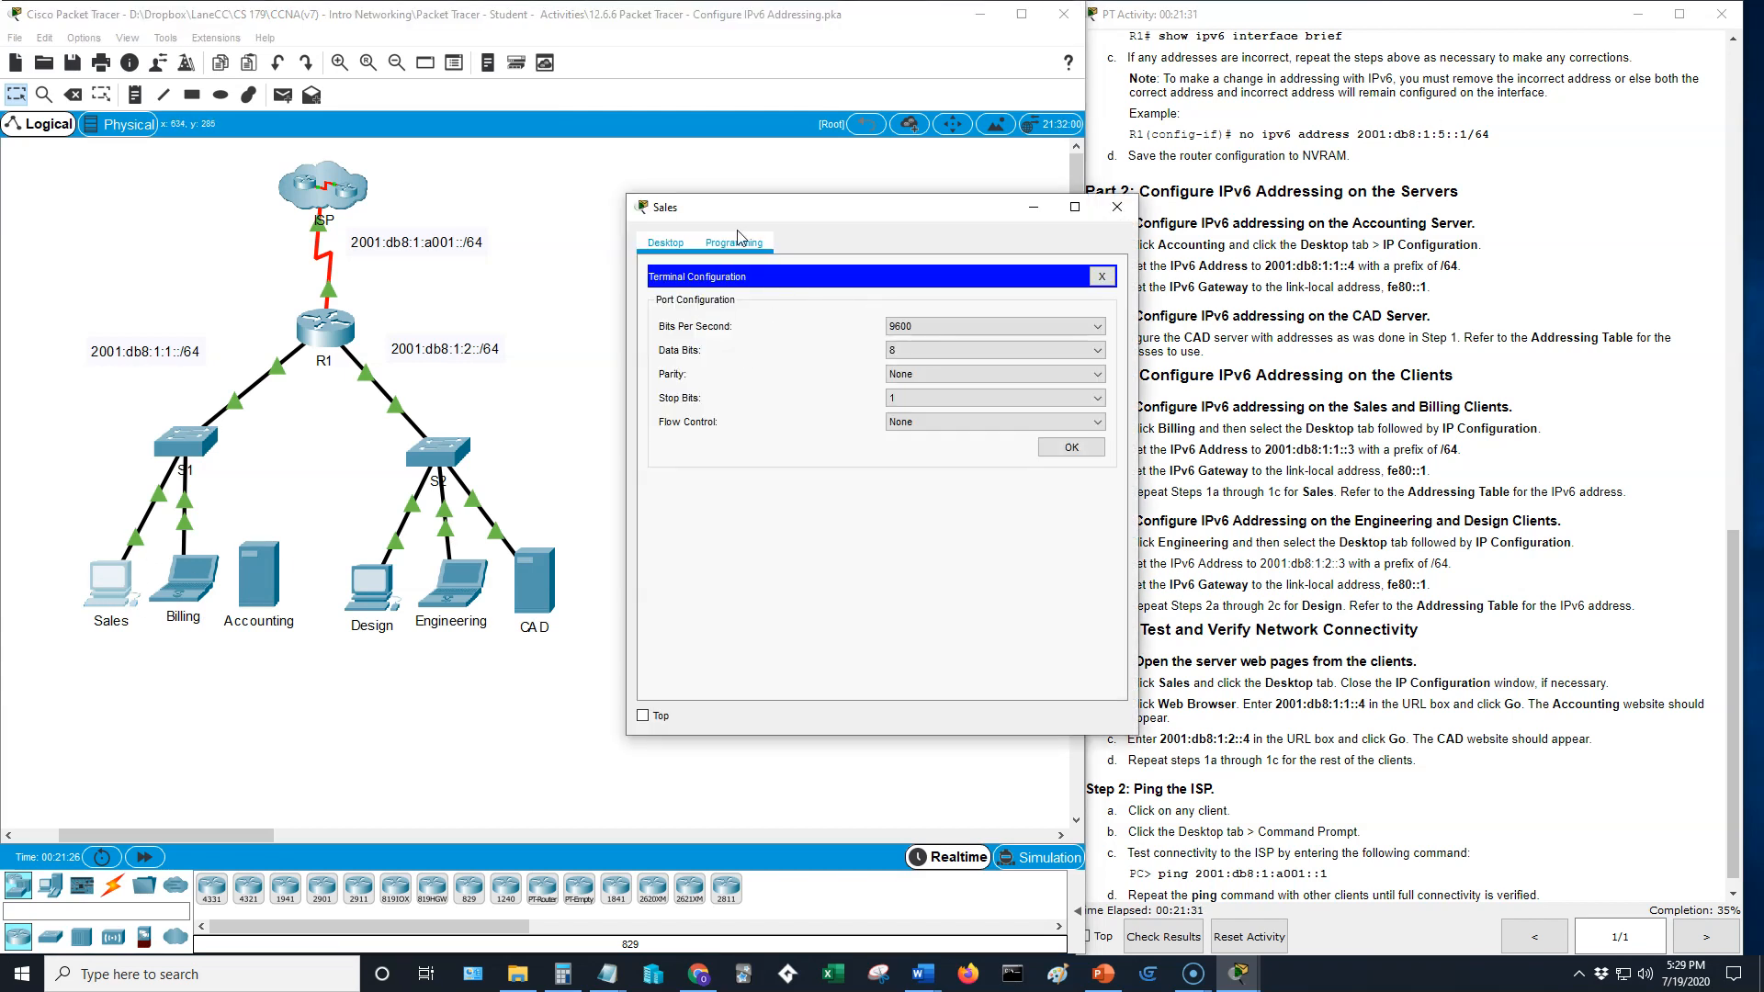
pyautogui.click(1102, 277)
pyautogui.click(724, 340)
pyautogui.scroll(20, 1357, 447)
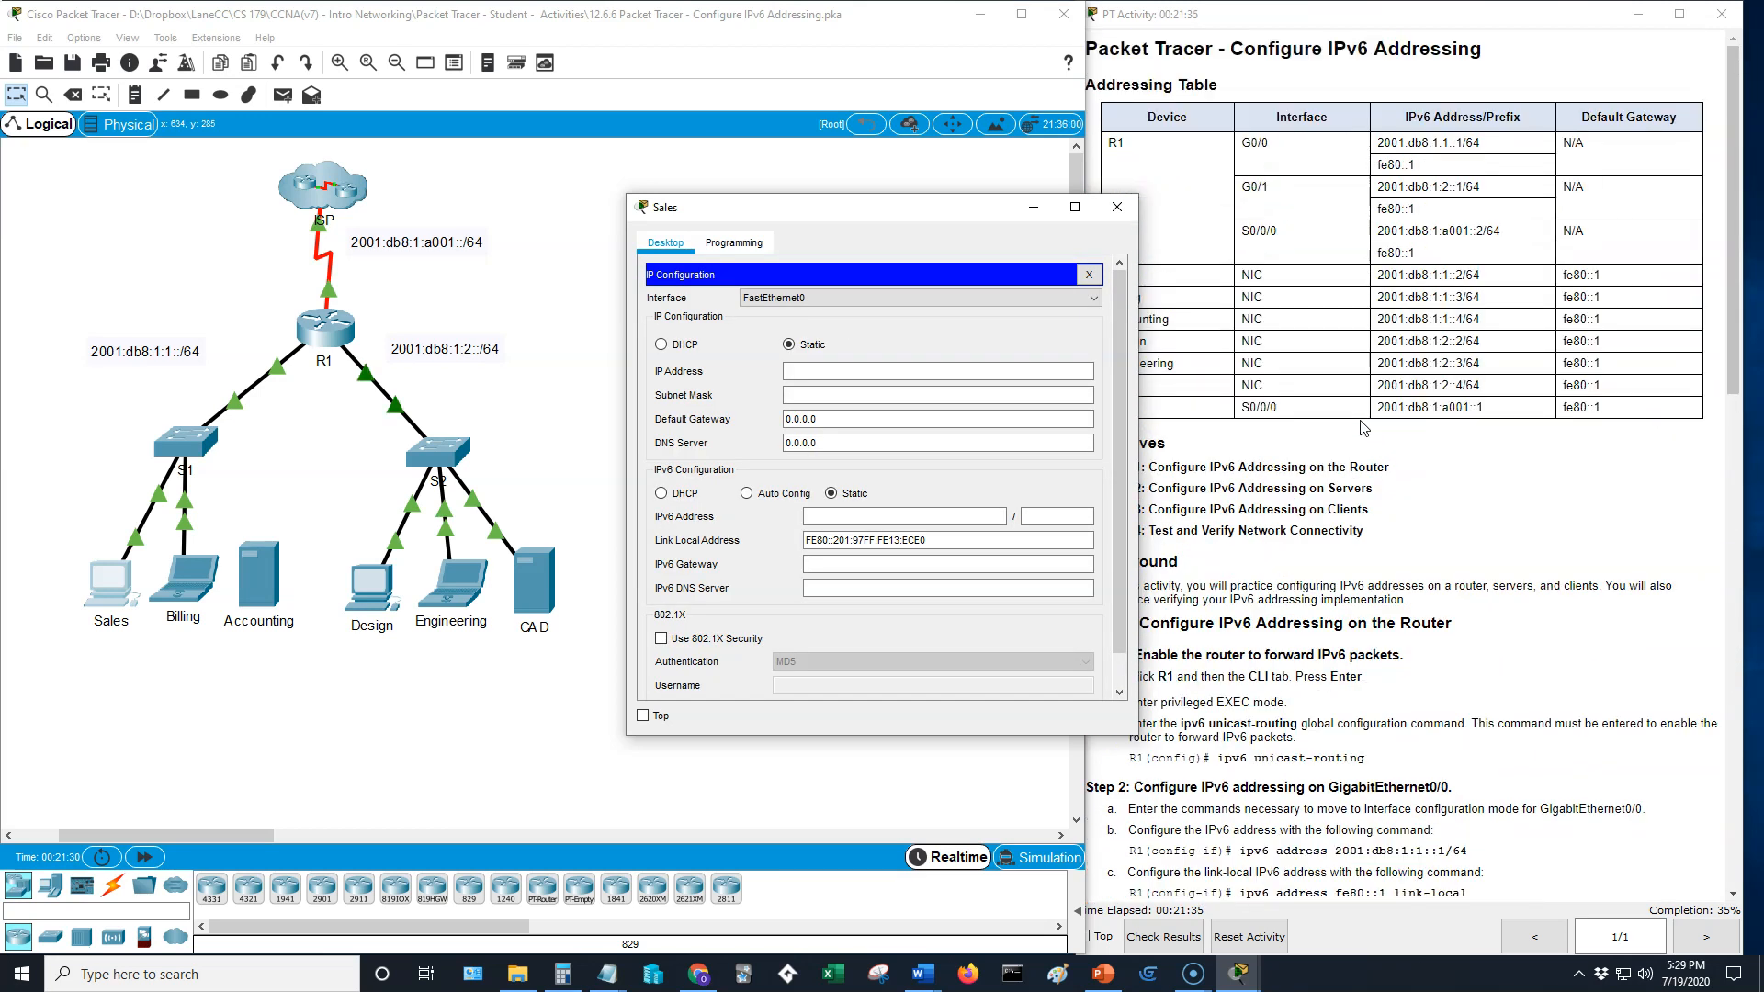
pyautogui.moveTo(908, 218); pyautogui.dragTo(830, 206)
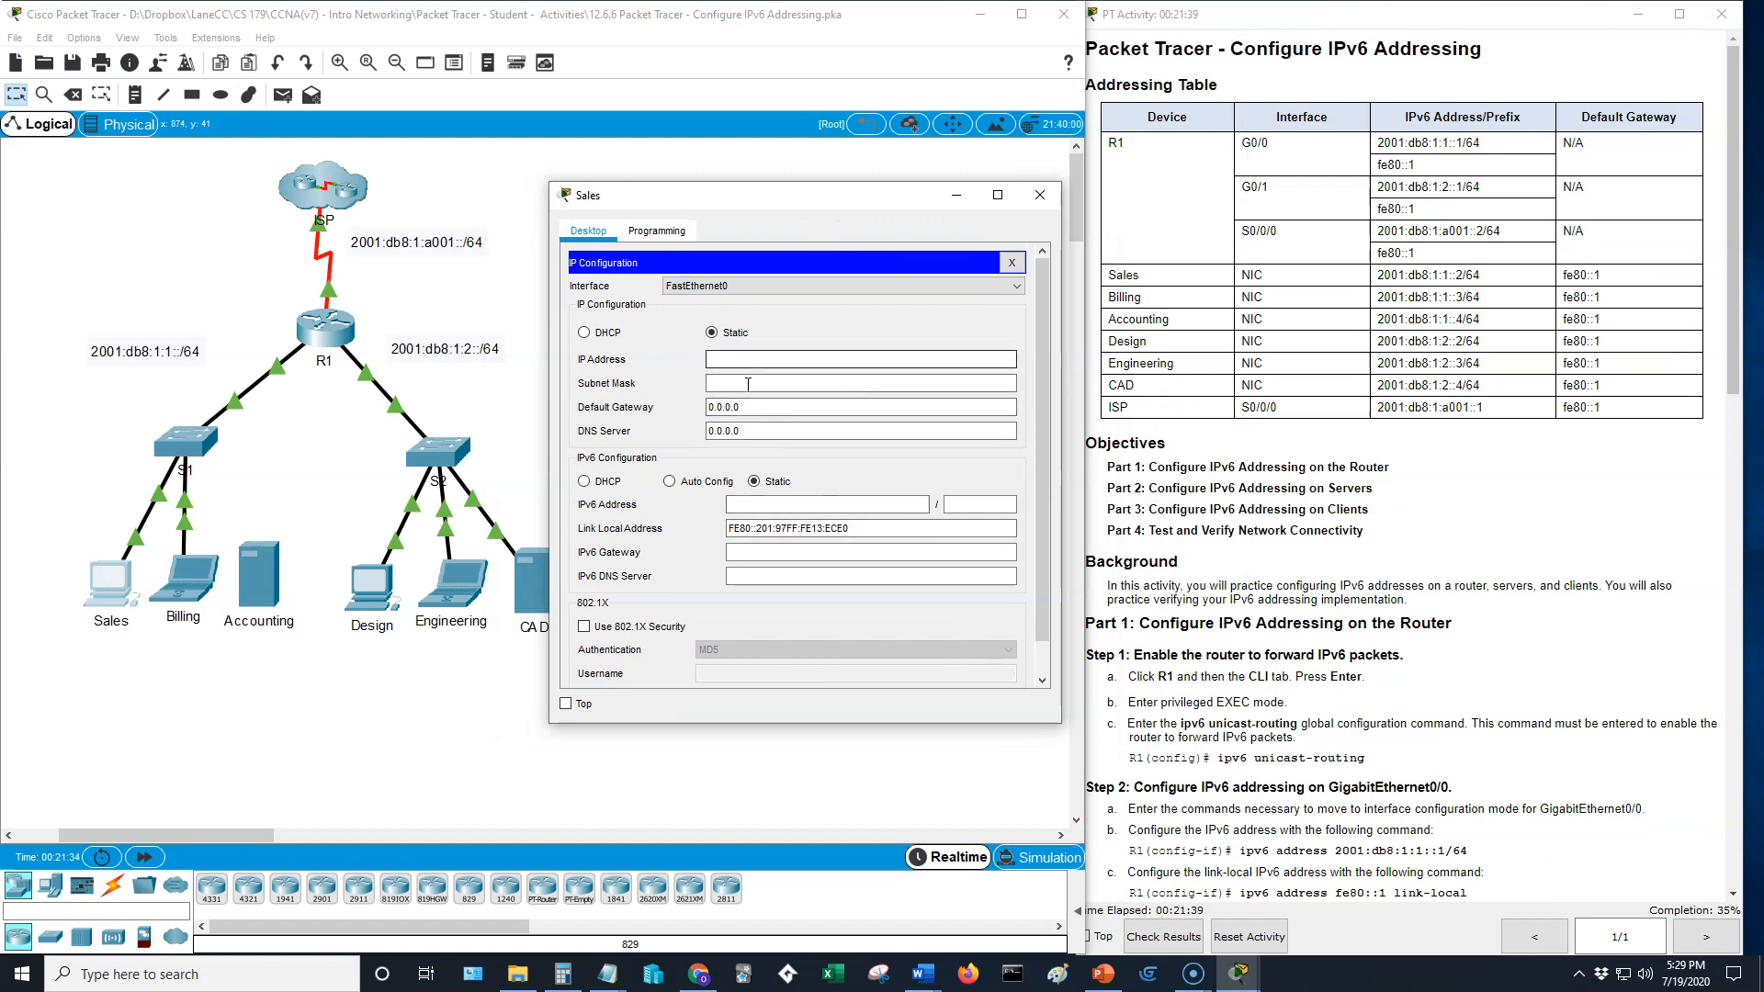
# - Set the Sales PC's static IPv6 address to 2001:db8:1:1::2 with prefix length 64
pyautogui.click(788, 501)
pyautogui.hotkey('ctrl', 'v')
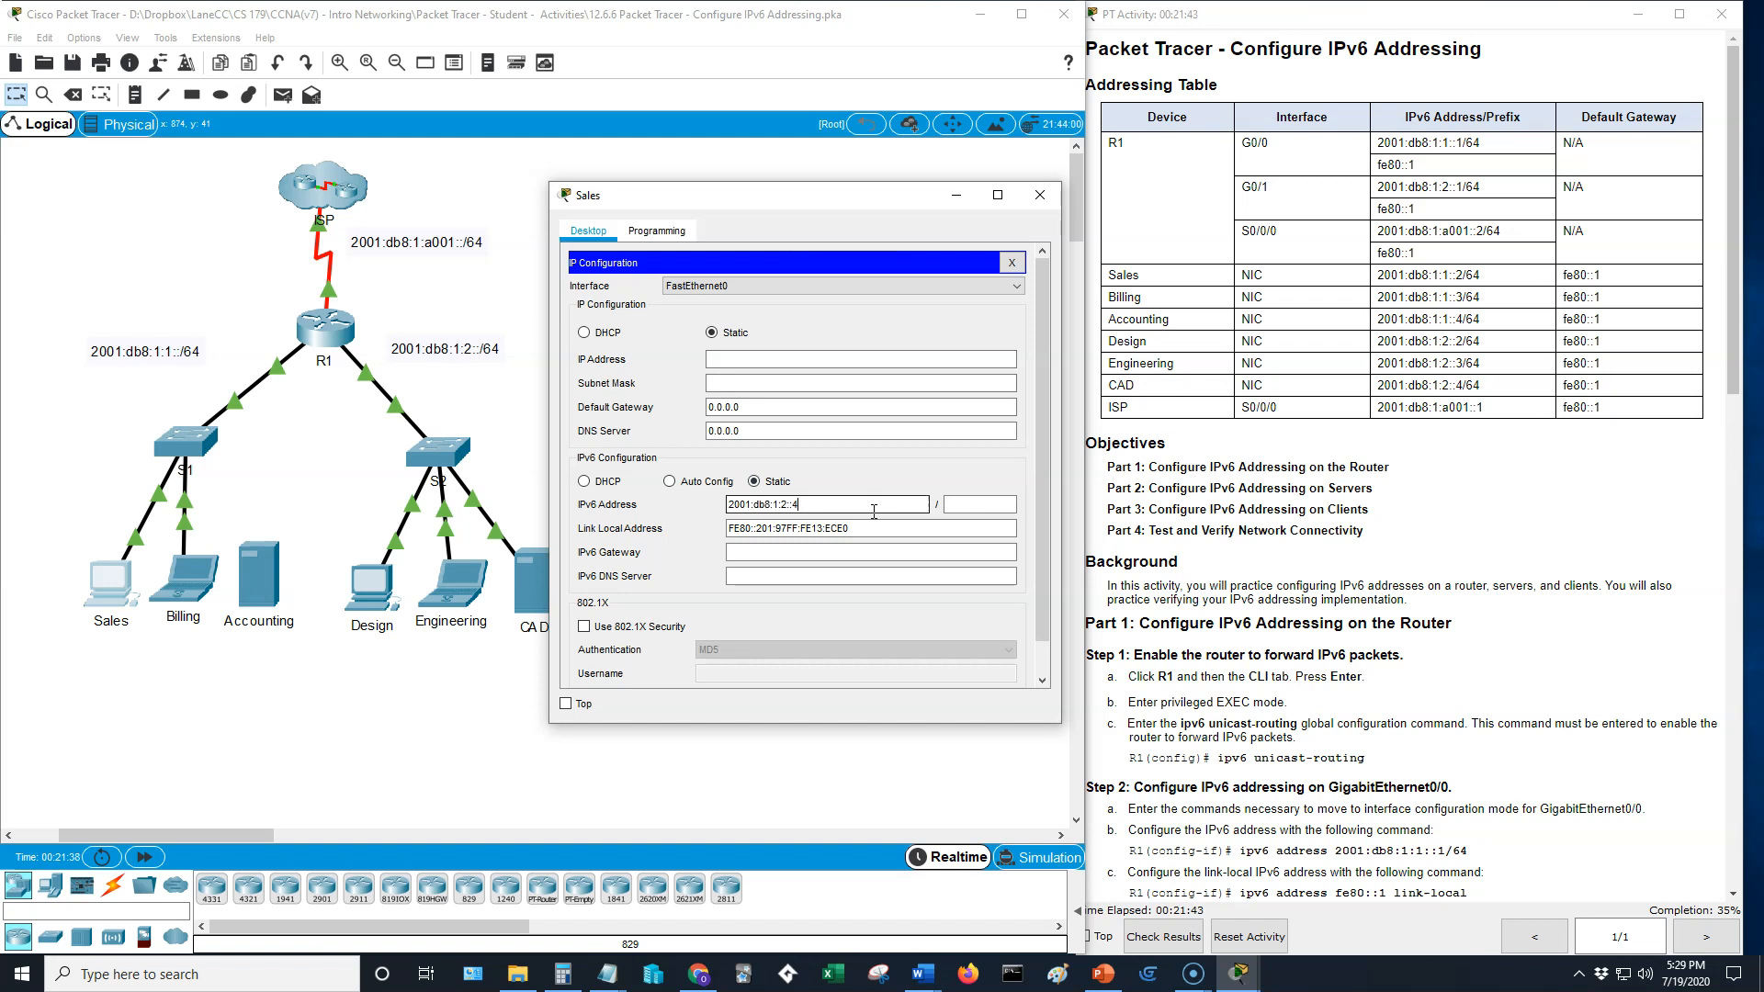
pyautogui.press('BackSpace')
pyautogui.press('BackSpace')
pyautogui.write('2')
pyautogui.press('Tab')
pyautogui.write('64')
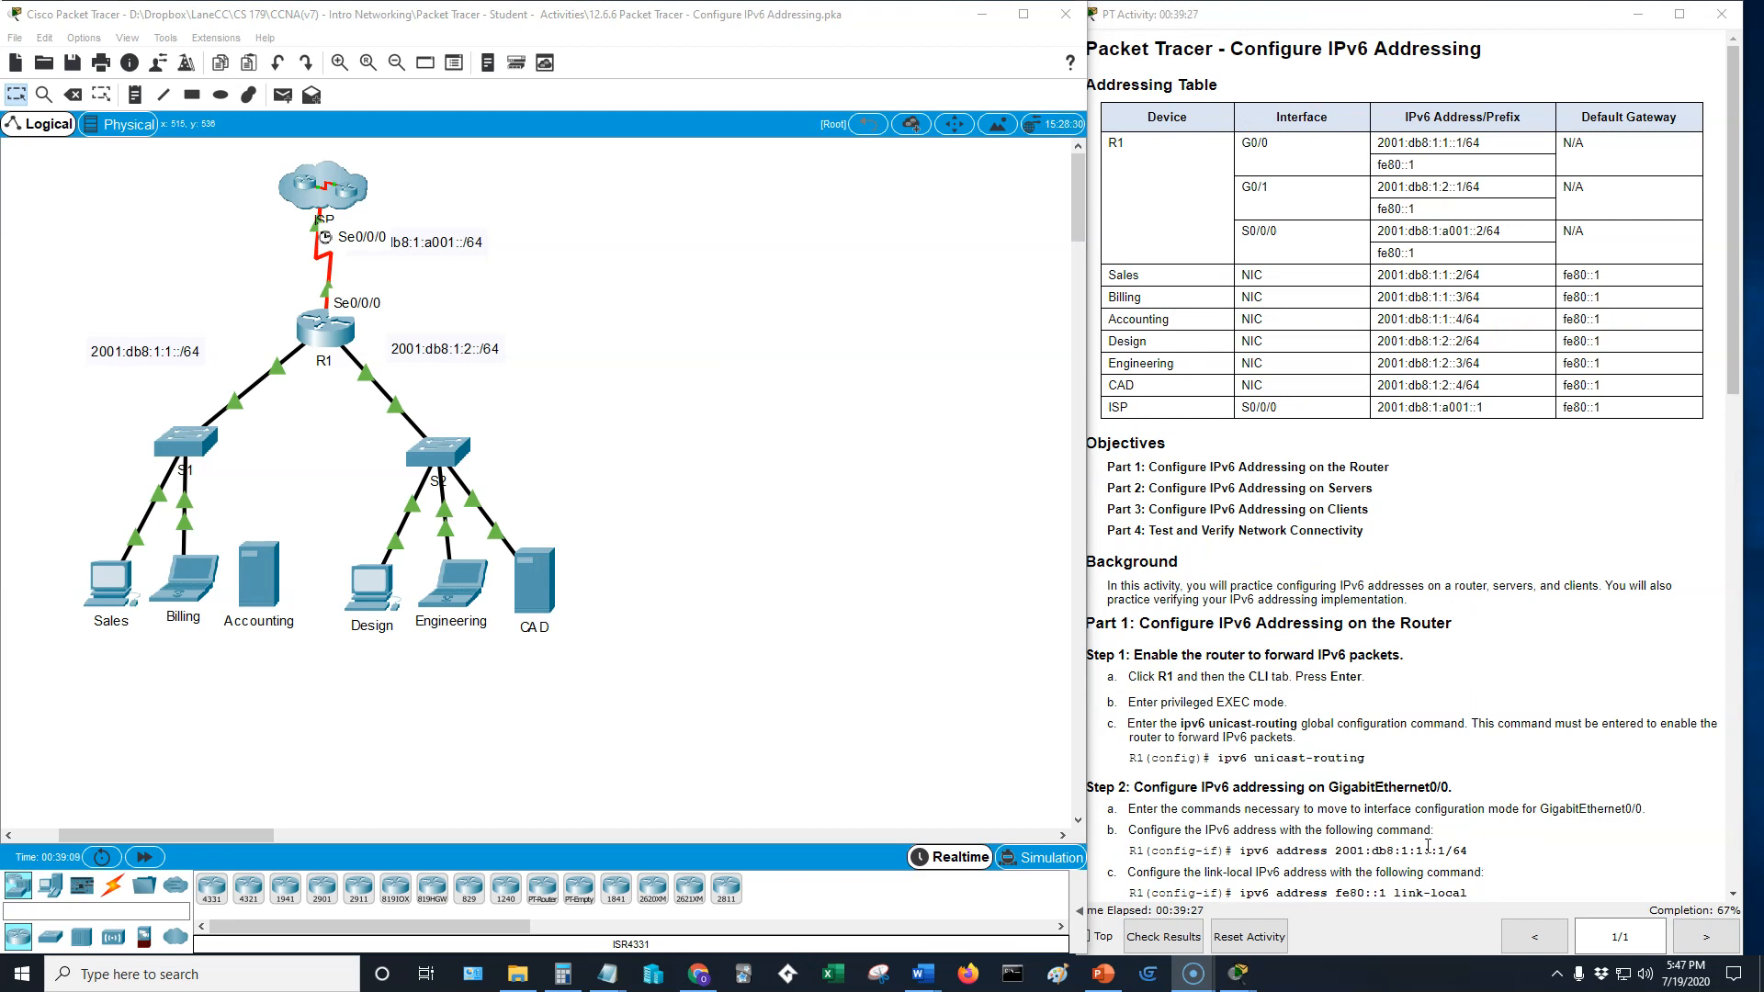
# - Review the Part 4 connectivity test instructions and open the web browser on the Sales PC
pyautogui.scroll(-5, 1497, 655)
pyautogui.scroll(-6, 1497, 655)
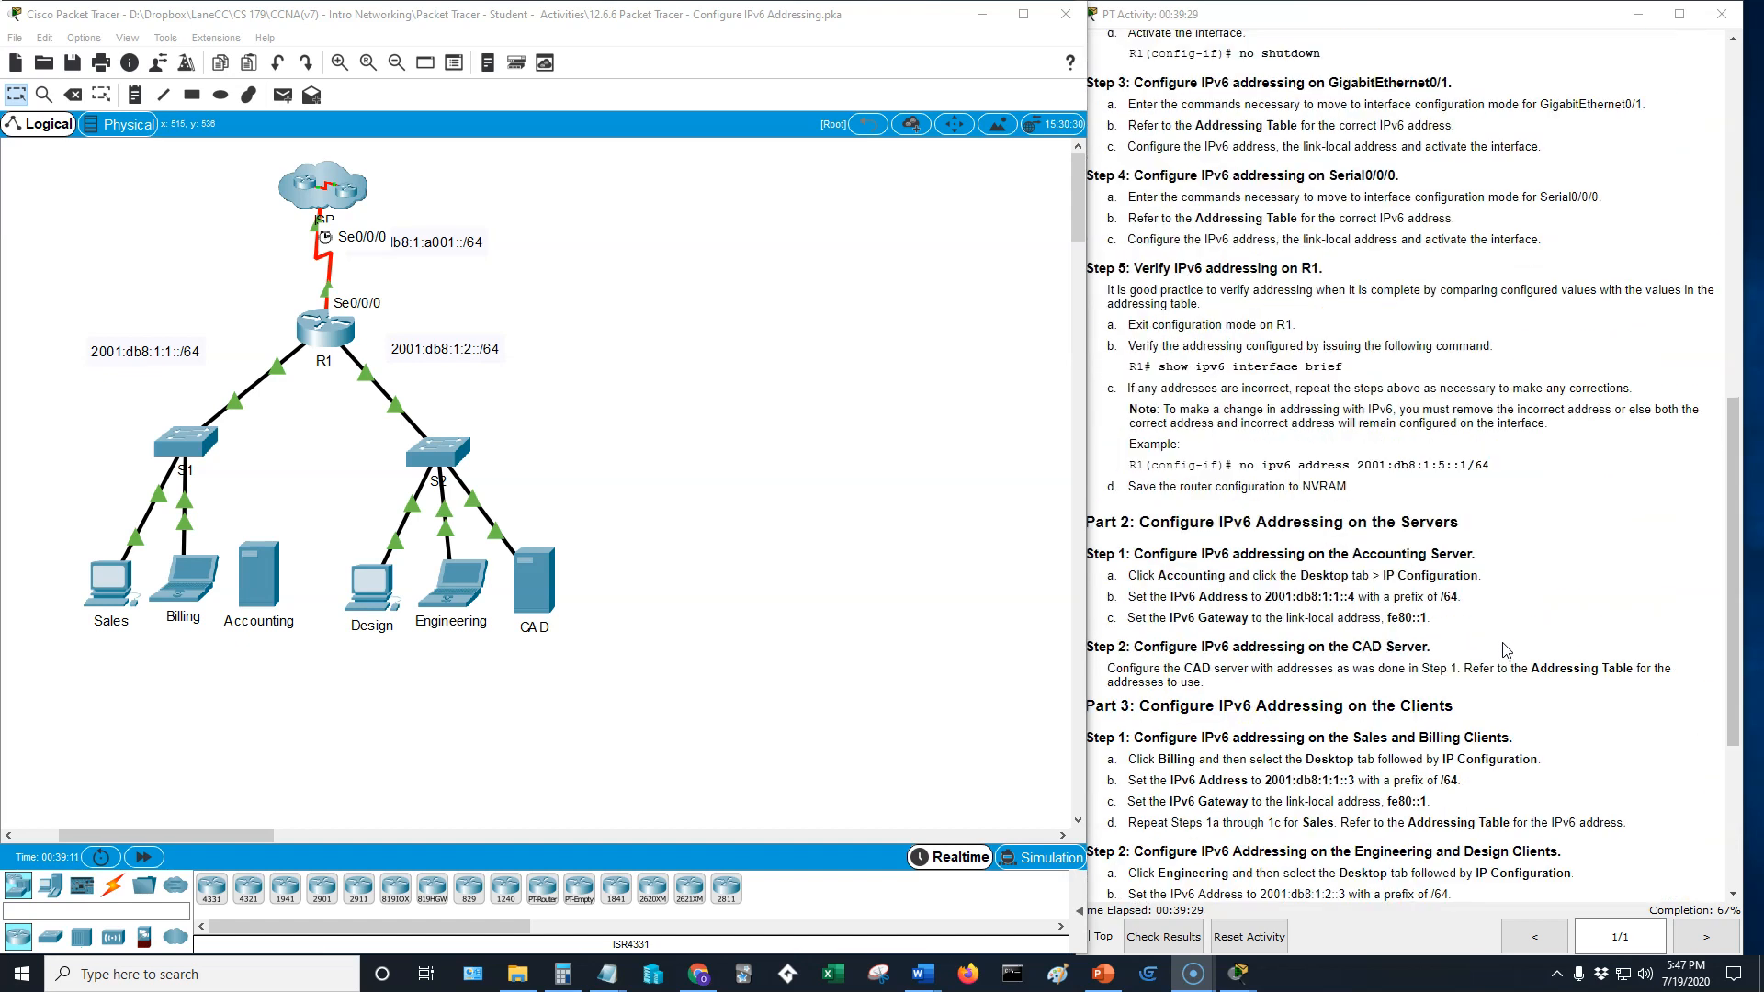
pyautogui.click(1245, 546)
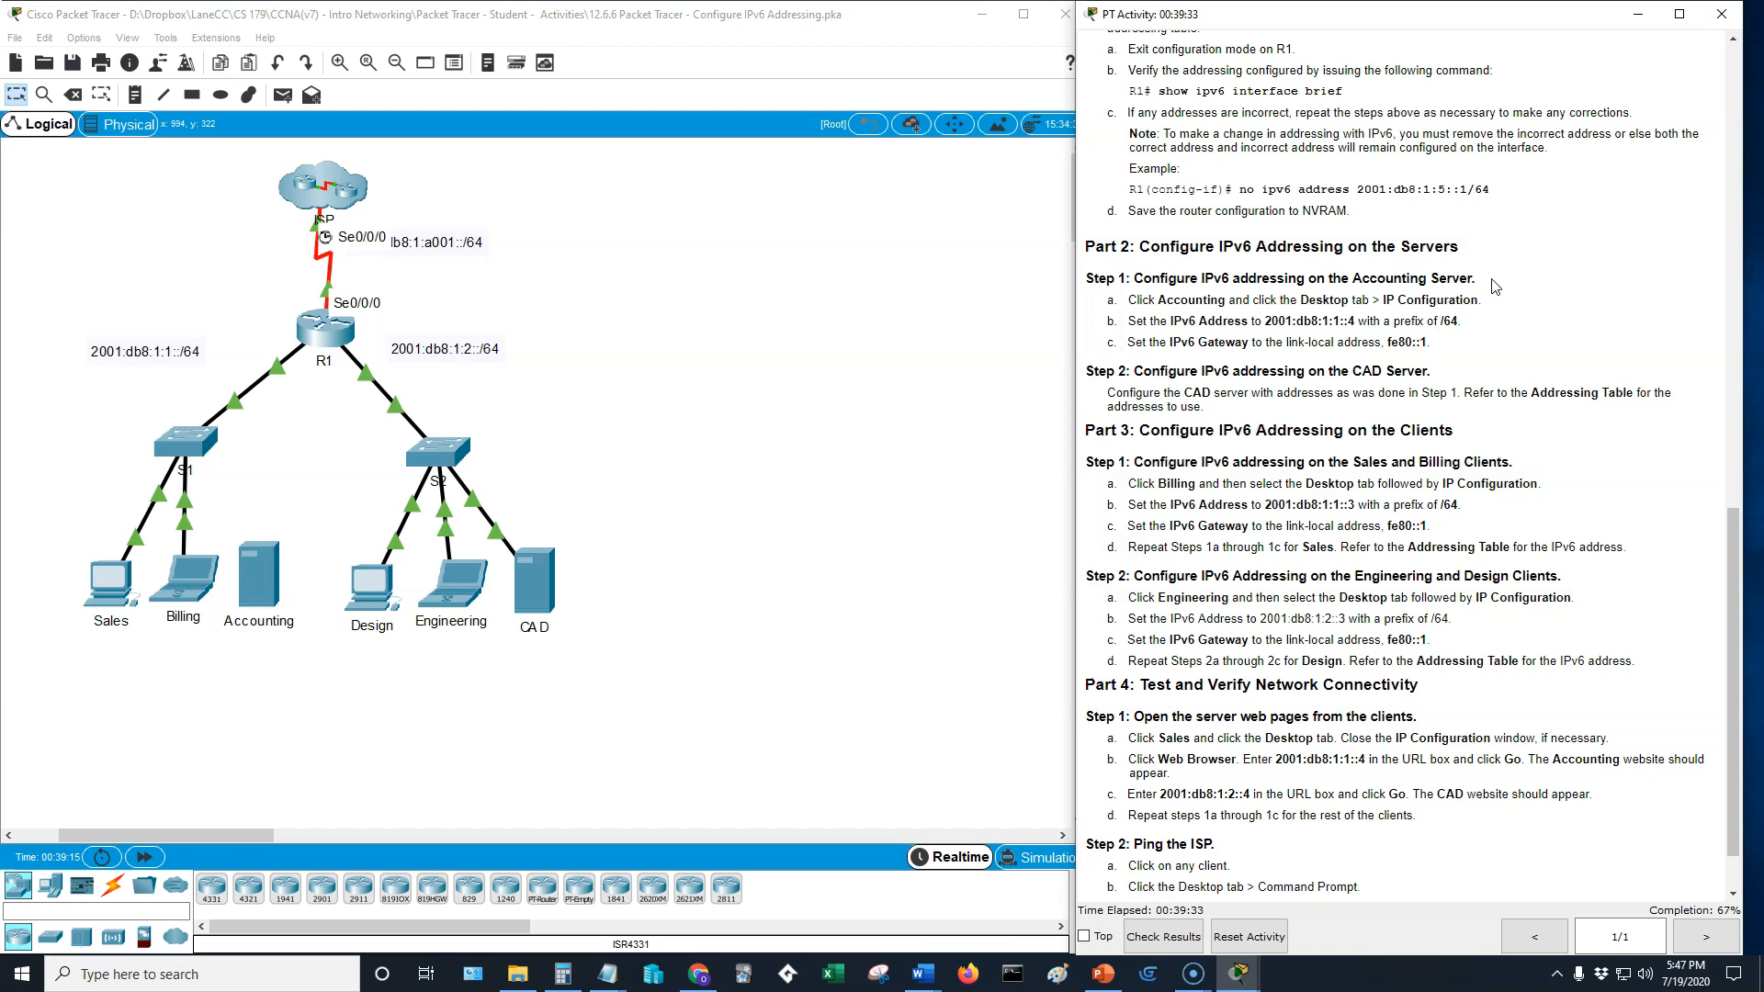
pyautogui.scroll(-1, 1477, 432)
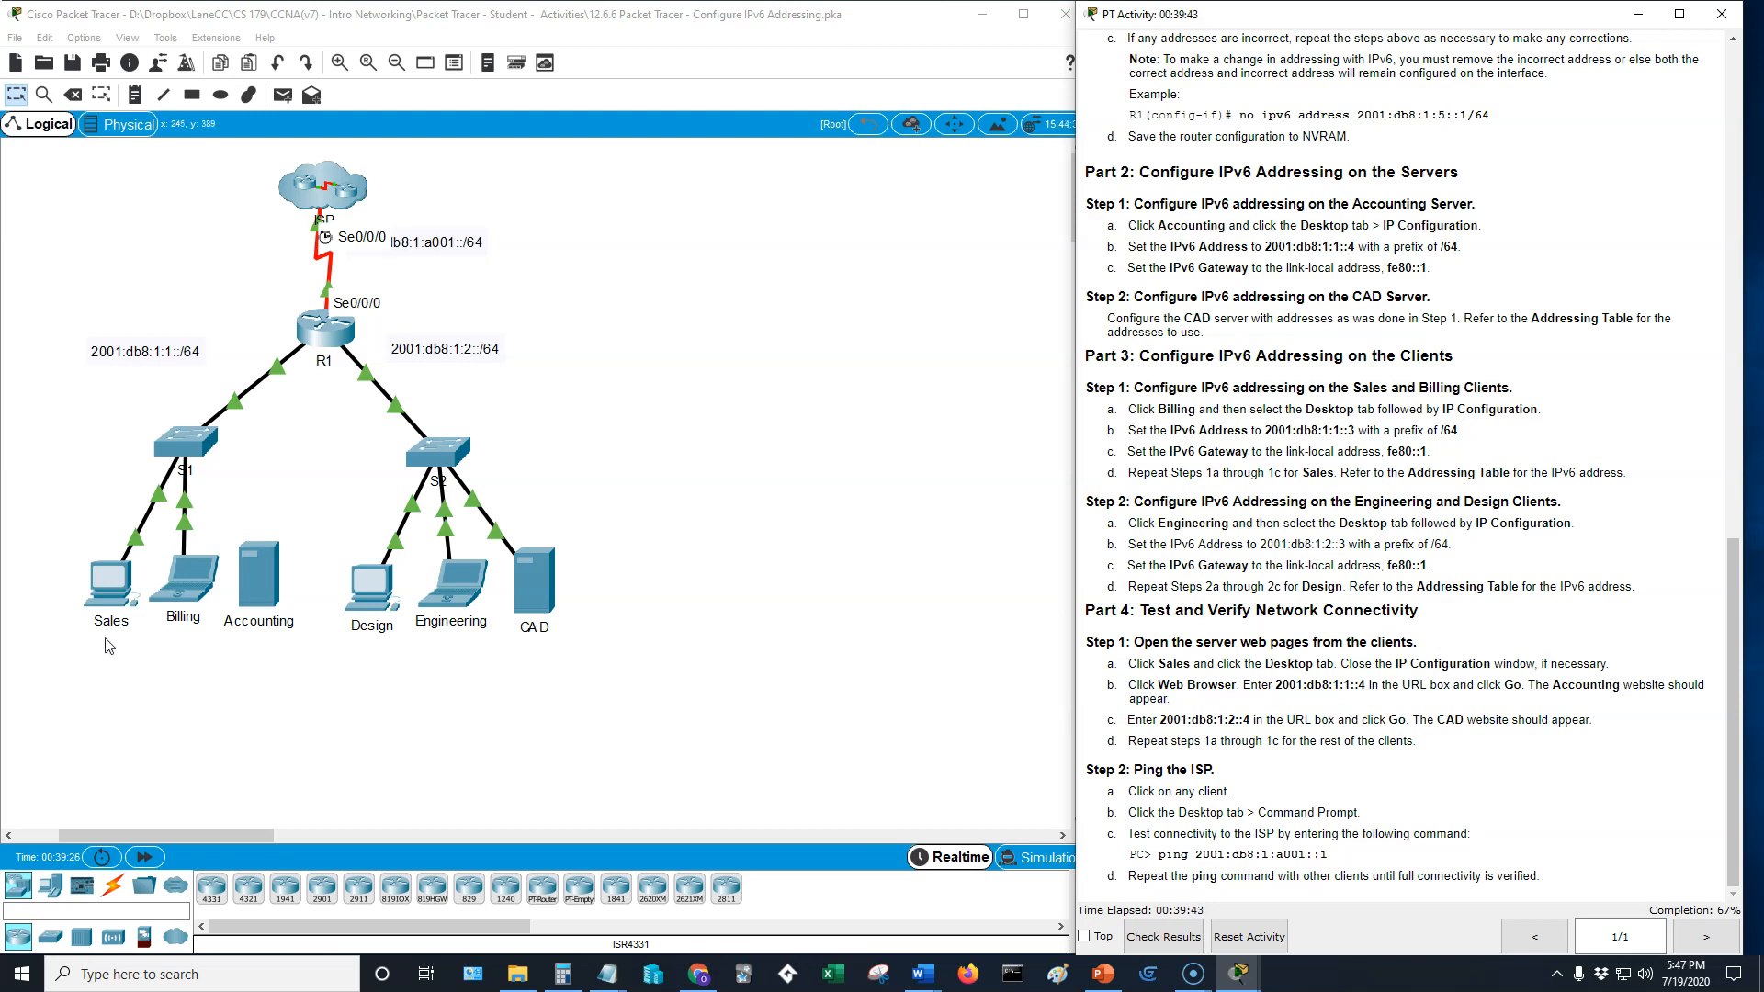
pyautogui.click(102, 588)
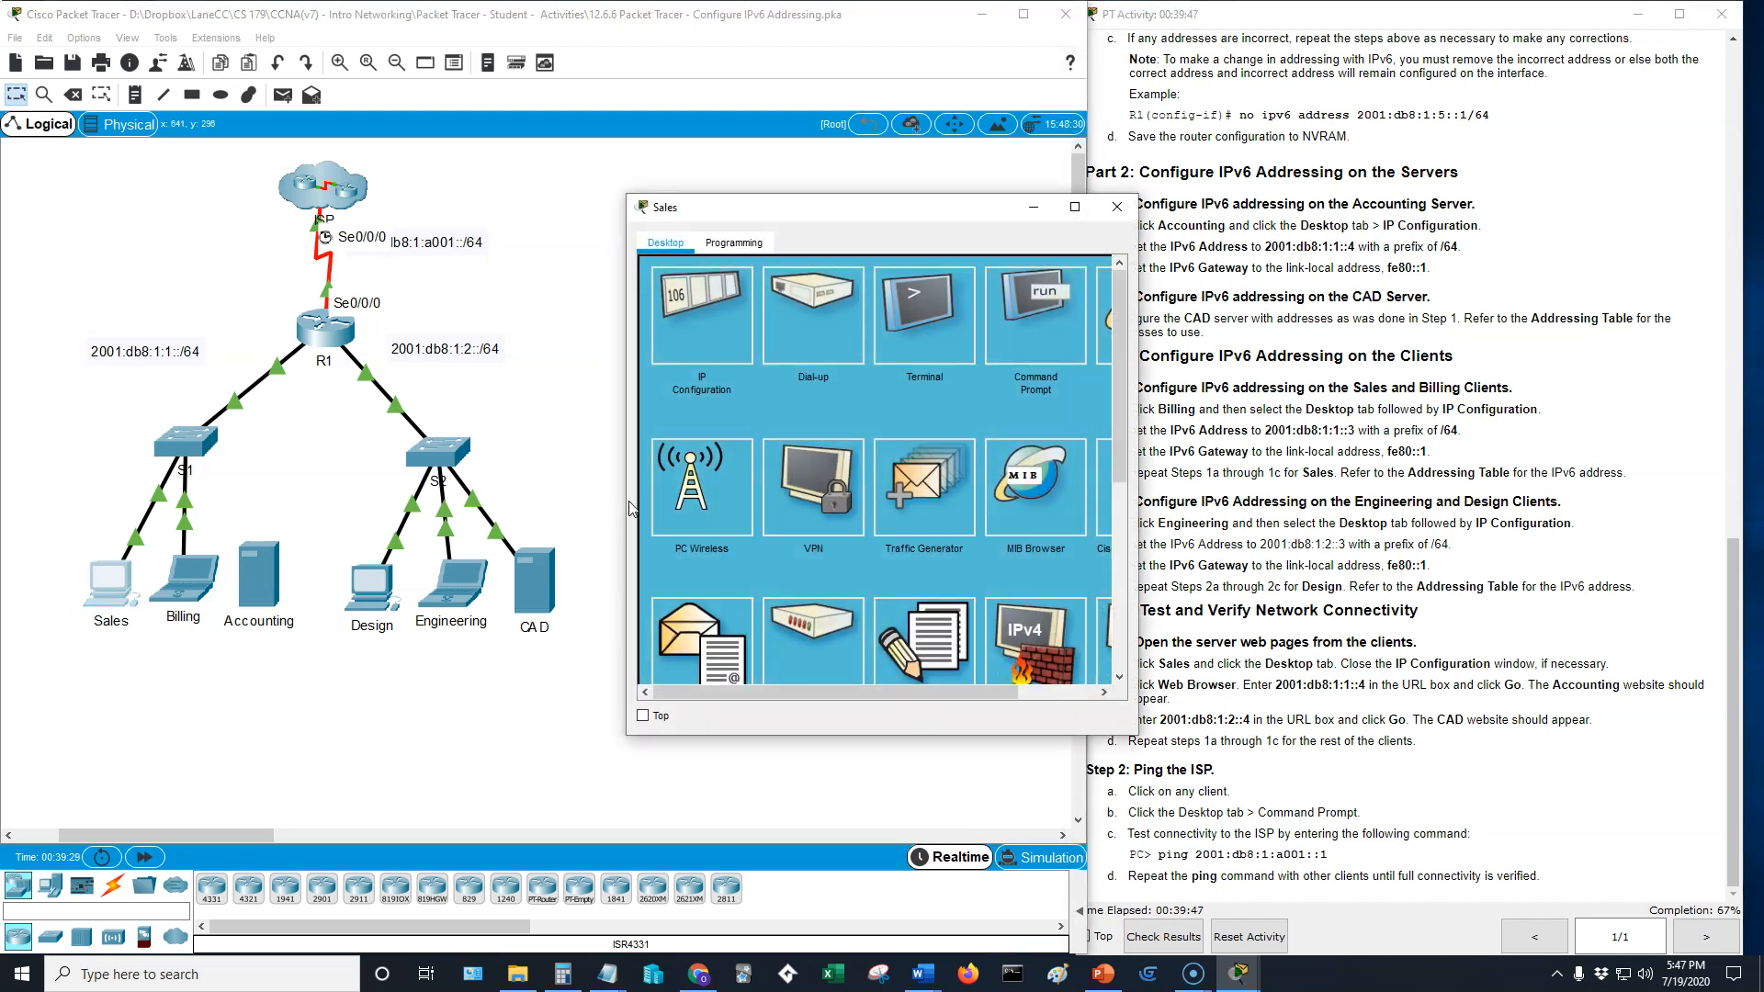
pyautogui.click(1104, 316)
pyautogui.moveTo(981, 208); pyautogui.dragTo(779, 192)
pyautogui.click(690, 276)
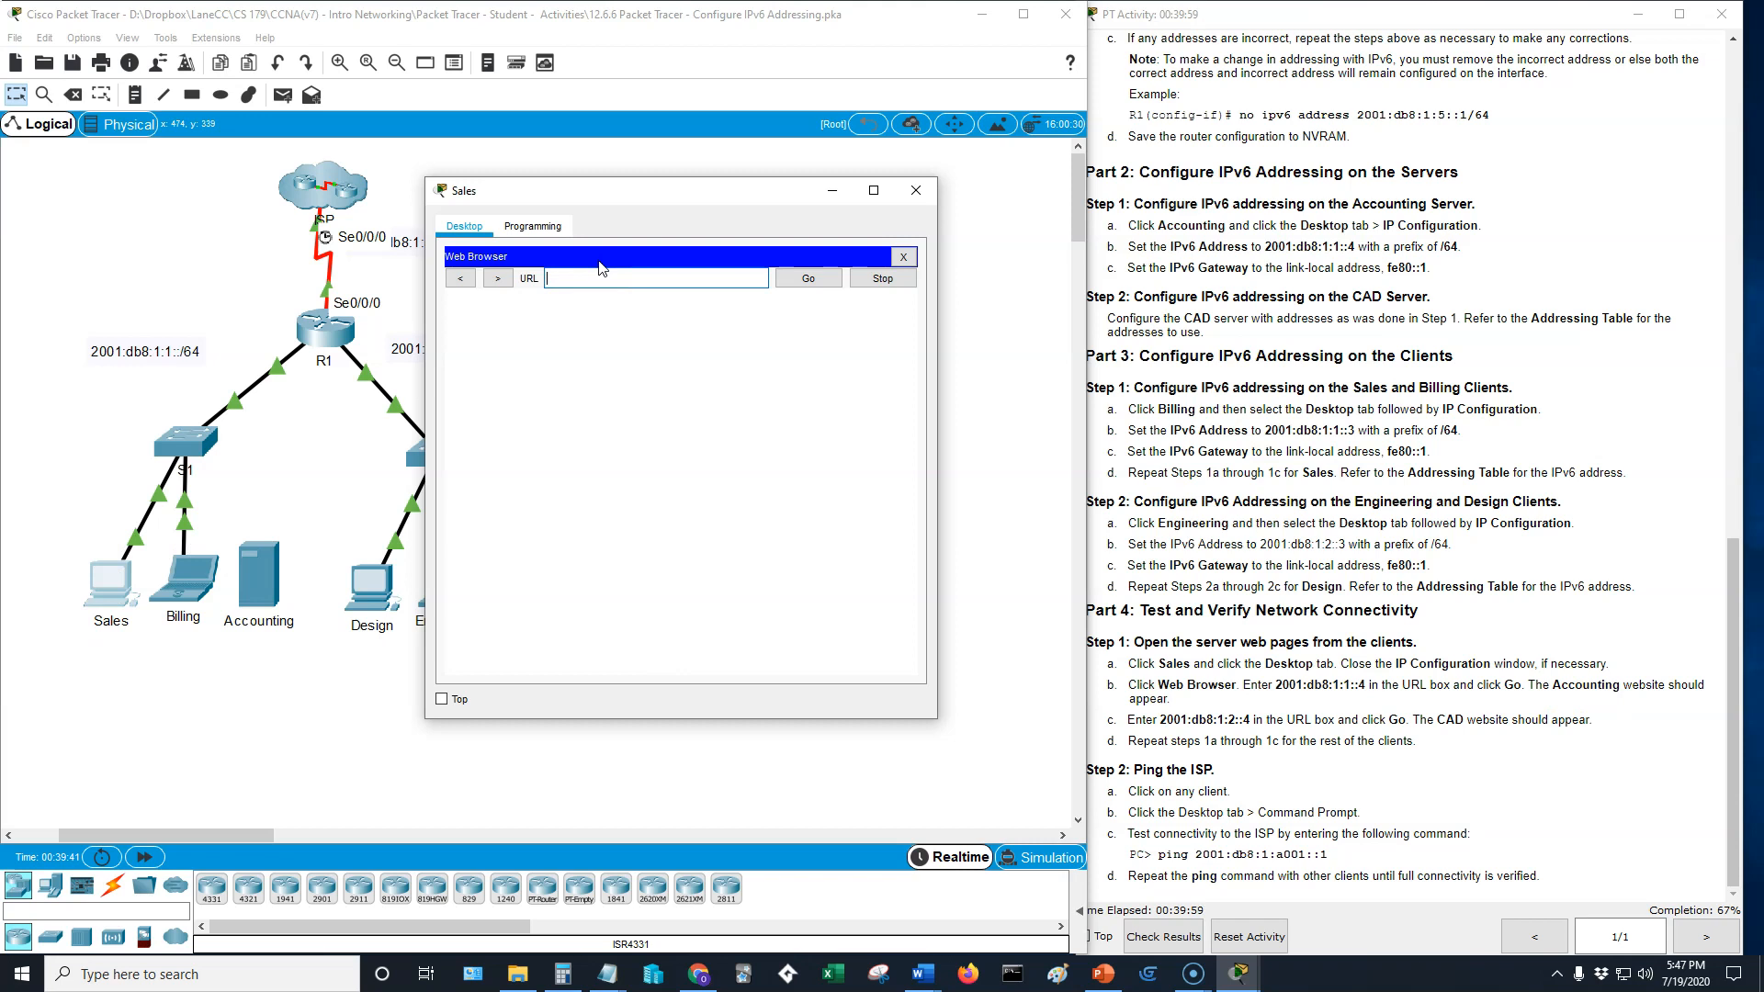
# - Try to load the CAD server's website at 2001:db8:1:2::4 from the Sales PC and close the PC's window
pyautogui.write('2001:db8:1:2::4')
pyautogui.press('Return')
pyautogui.moveTo(599, 194); pyautogui.dragTo(821, 154)
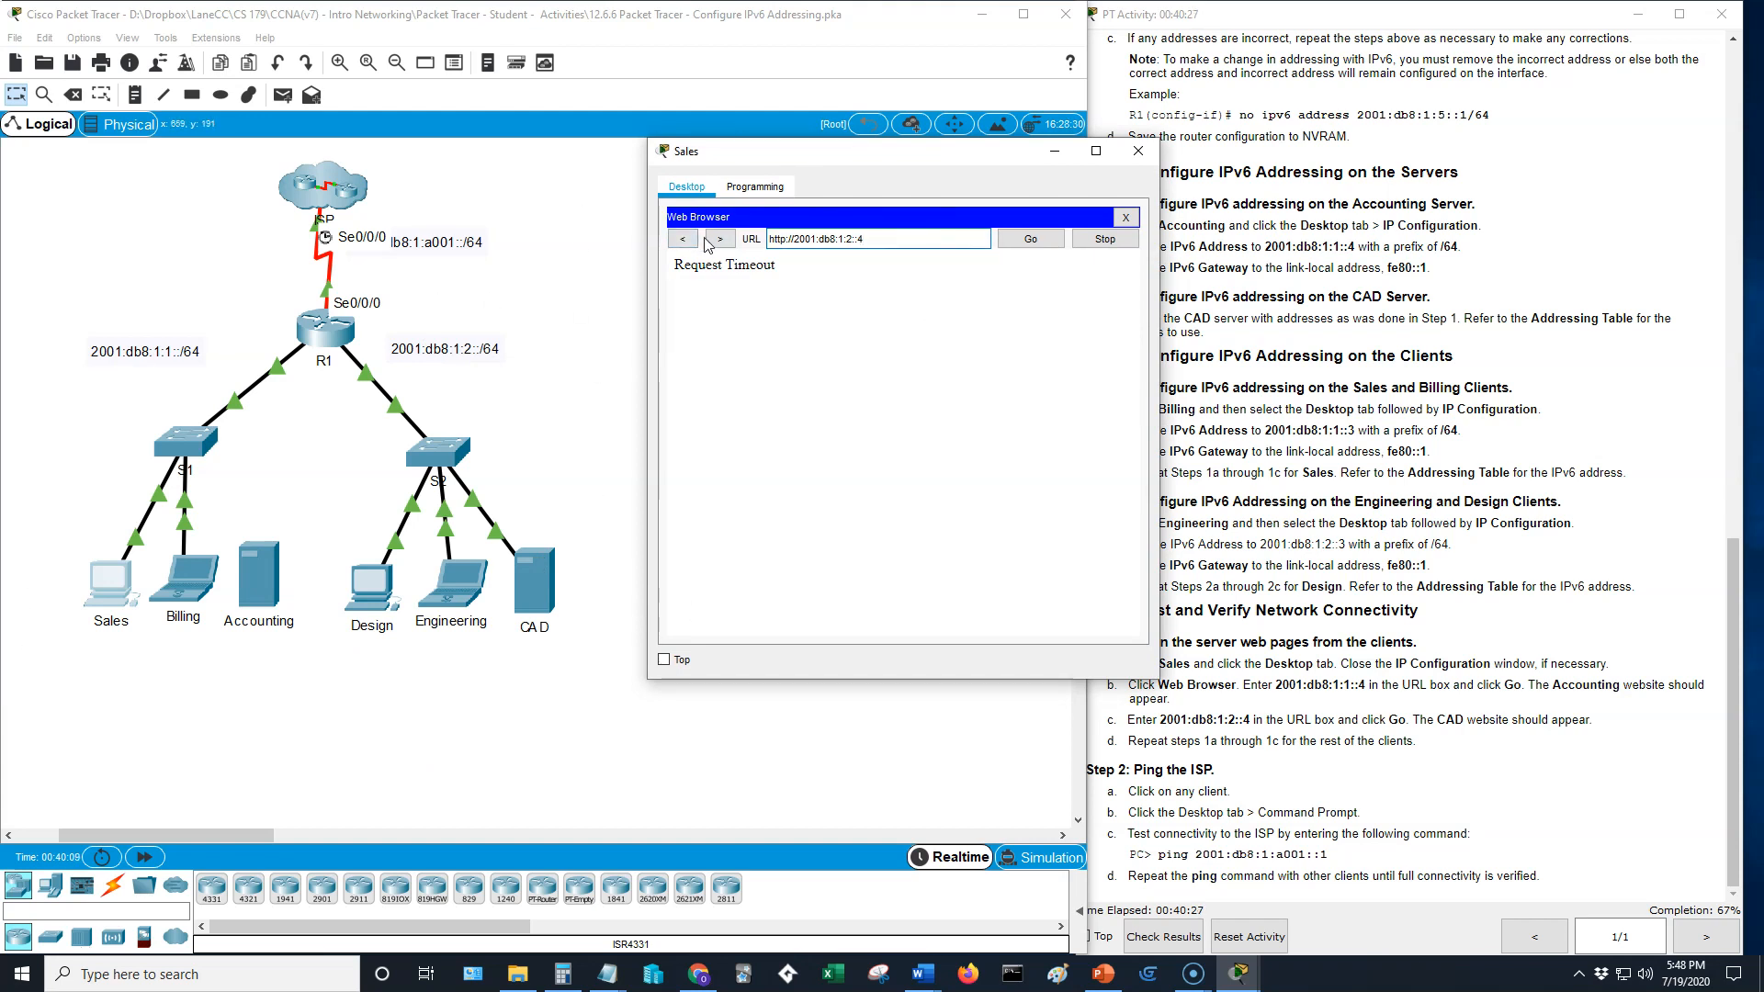
pyautogui.moveTo(923, 158); pyautogui.dragTo(700, 115)
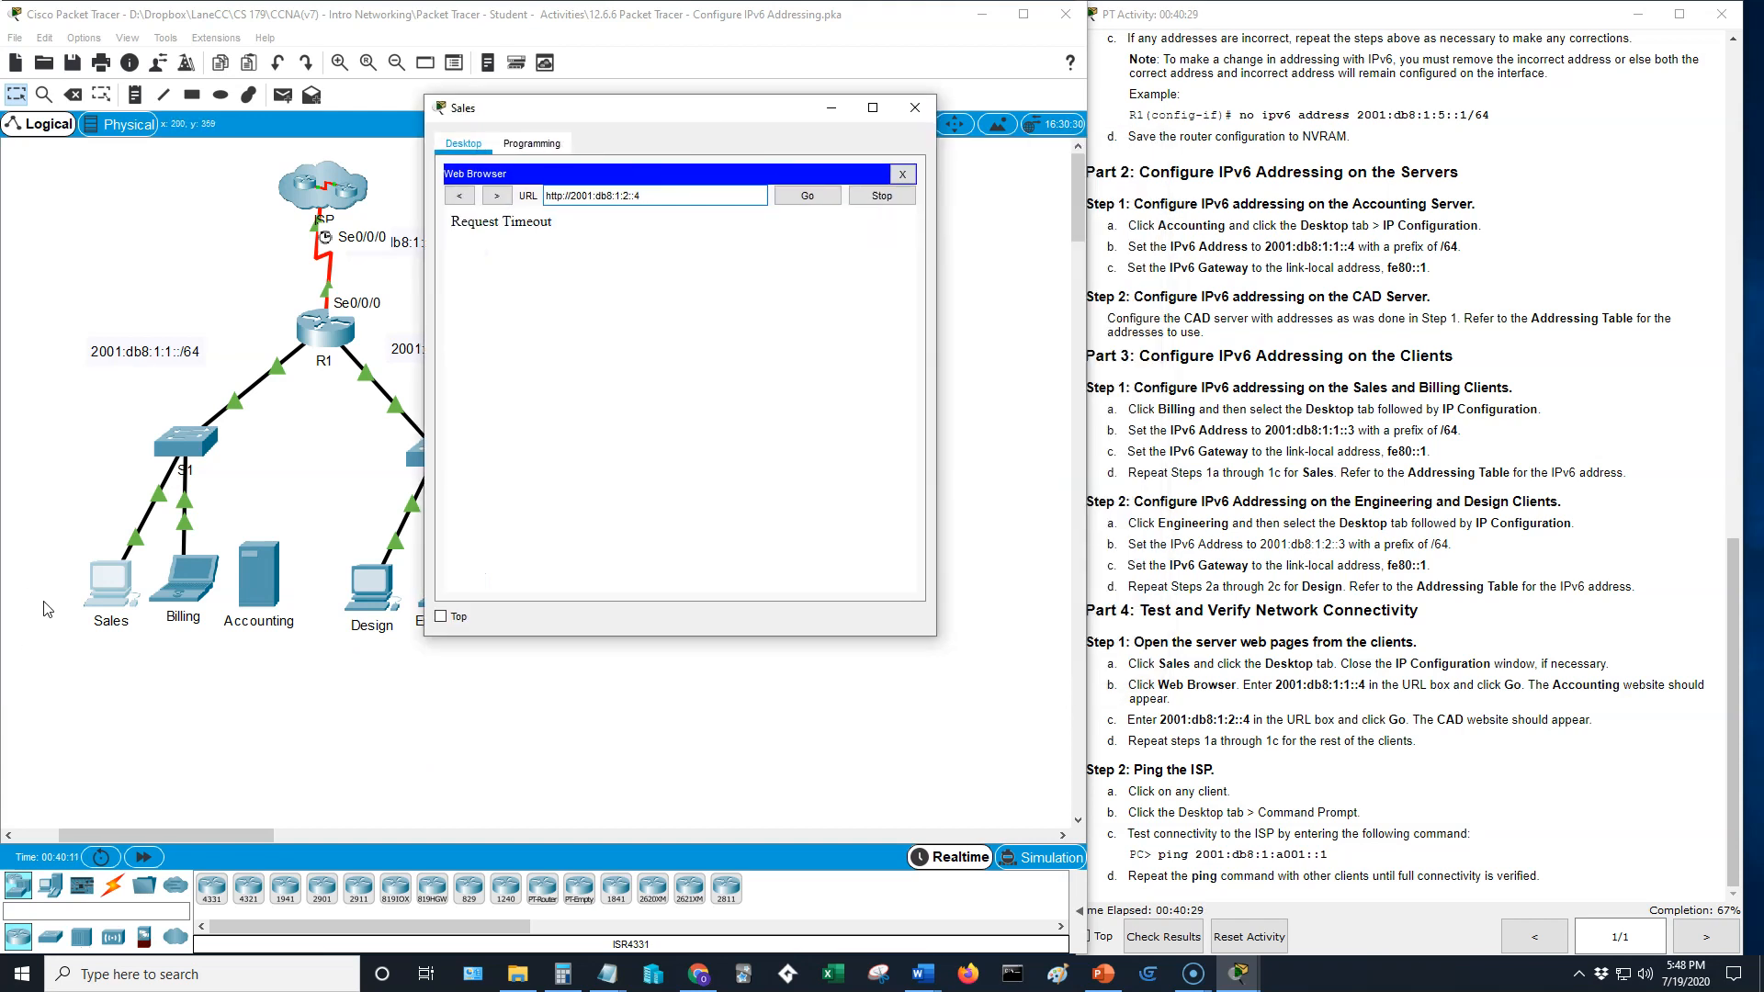
pyautogui.click(913, 112)
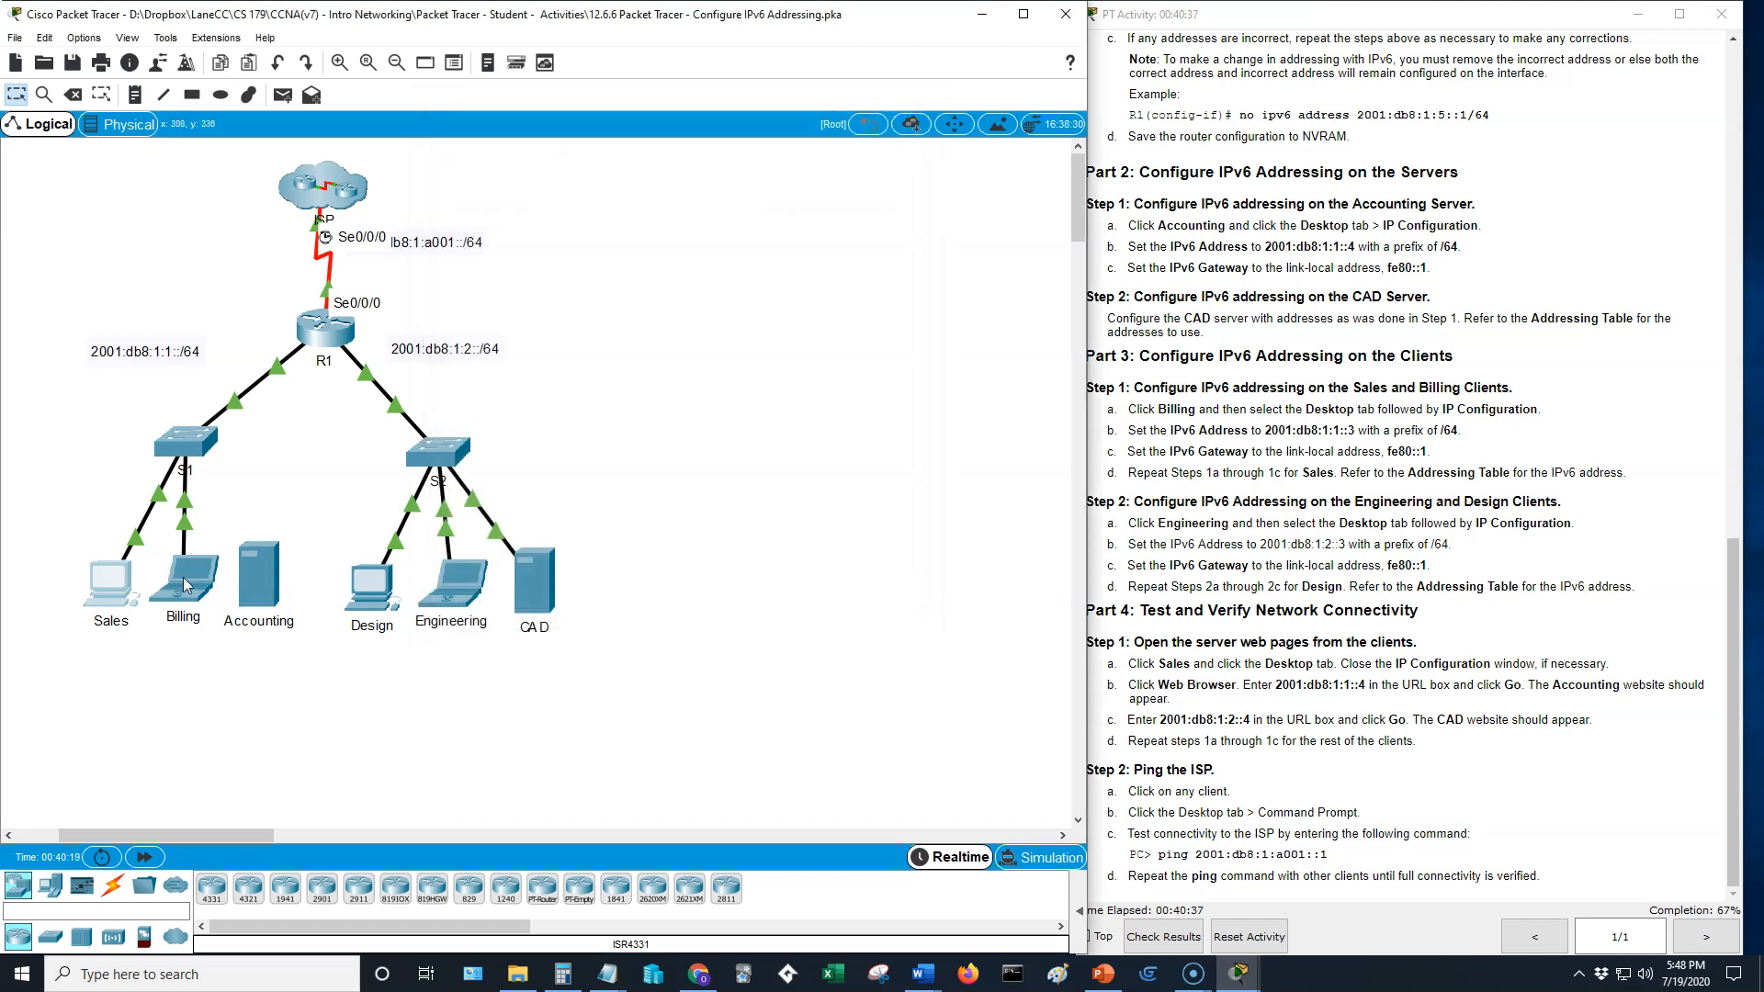
# - Open the Sales PC's command prompt and ping R1's G0/0 address, 2001:db8:1:1::1
pyautogui.click(113, 586)
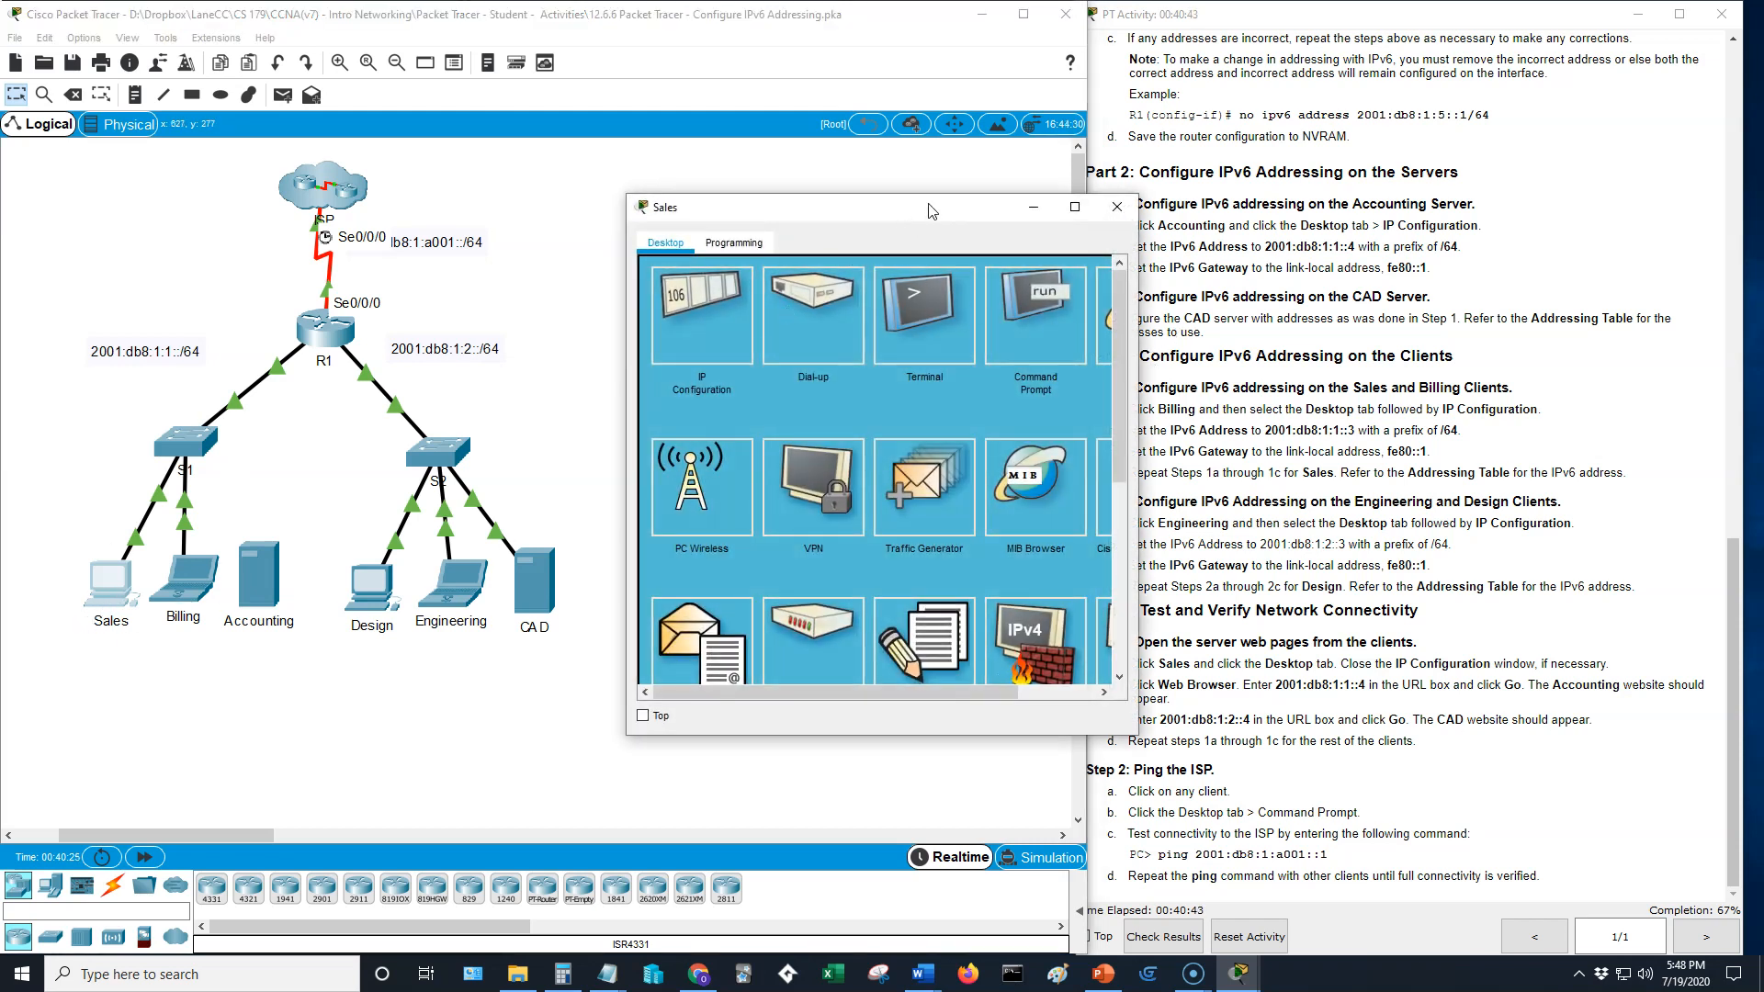
pyautogui.moveTo(929, 208); pyautogui.dragTo(805, 209)
pyautogui.click(1522, 572)
pyautogui.scroll(7, 1551, 436)
pyautogui.scroll(10, 1553, 430)
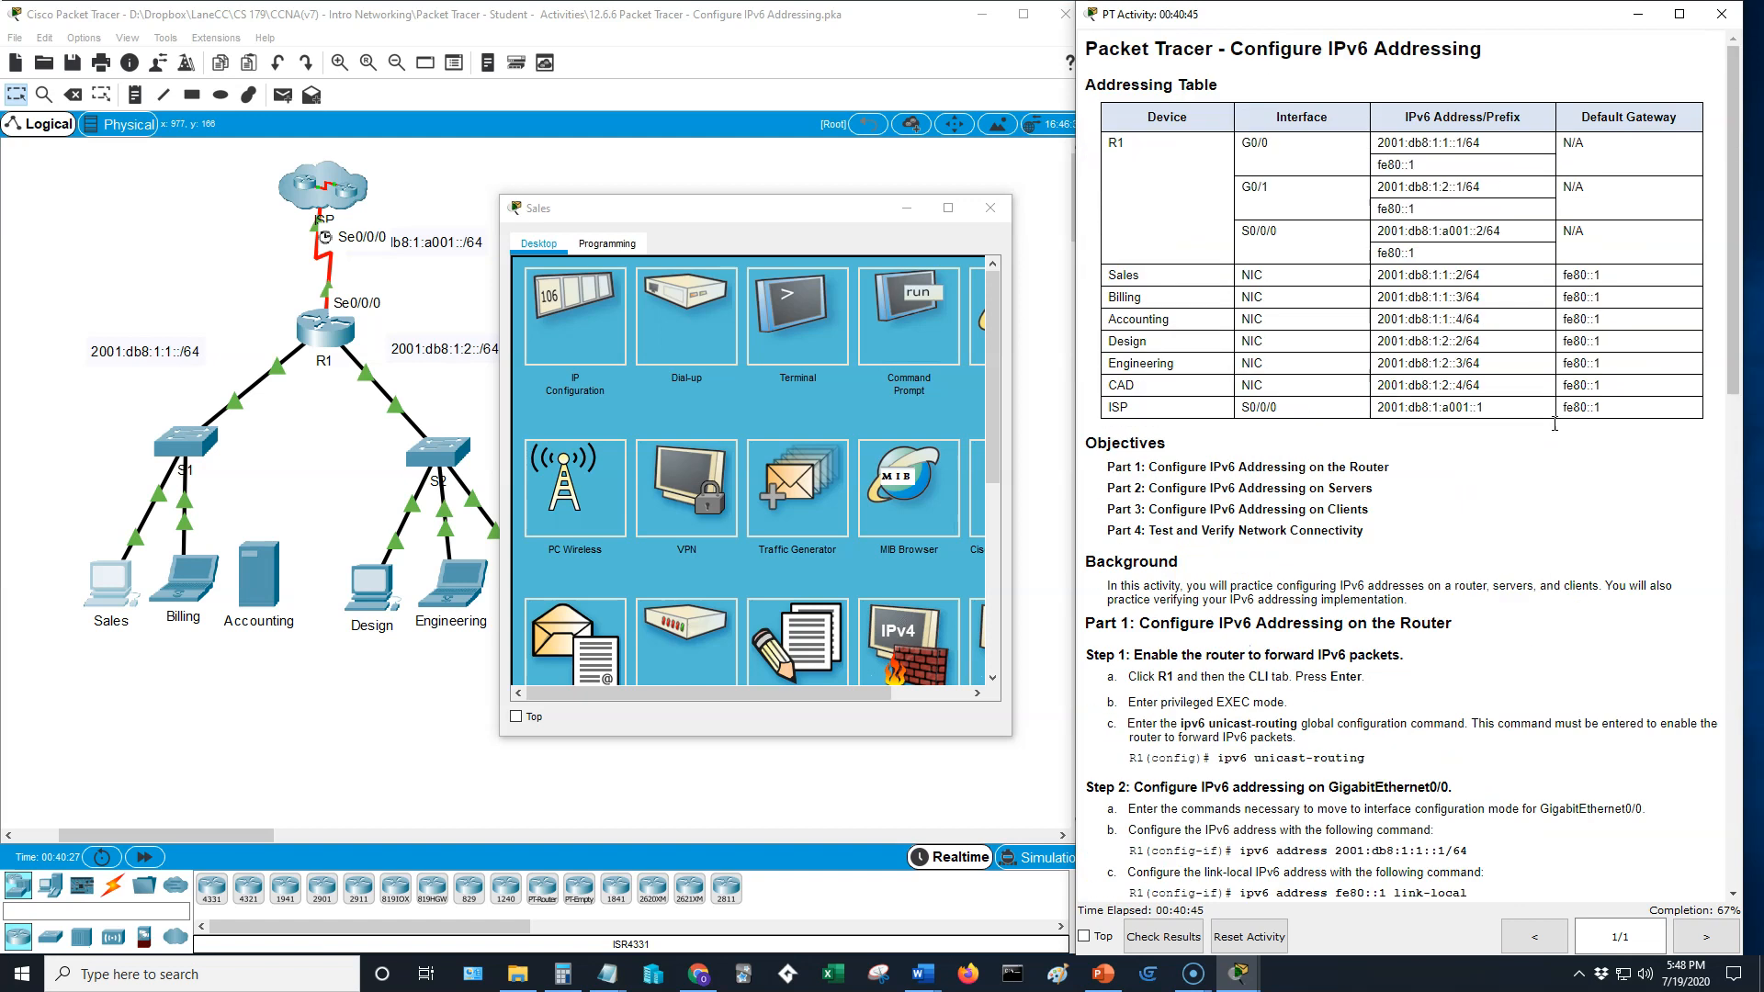
pyautogui.click(918, 328)
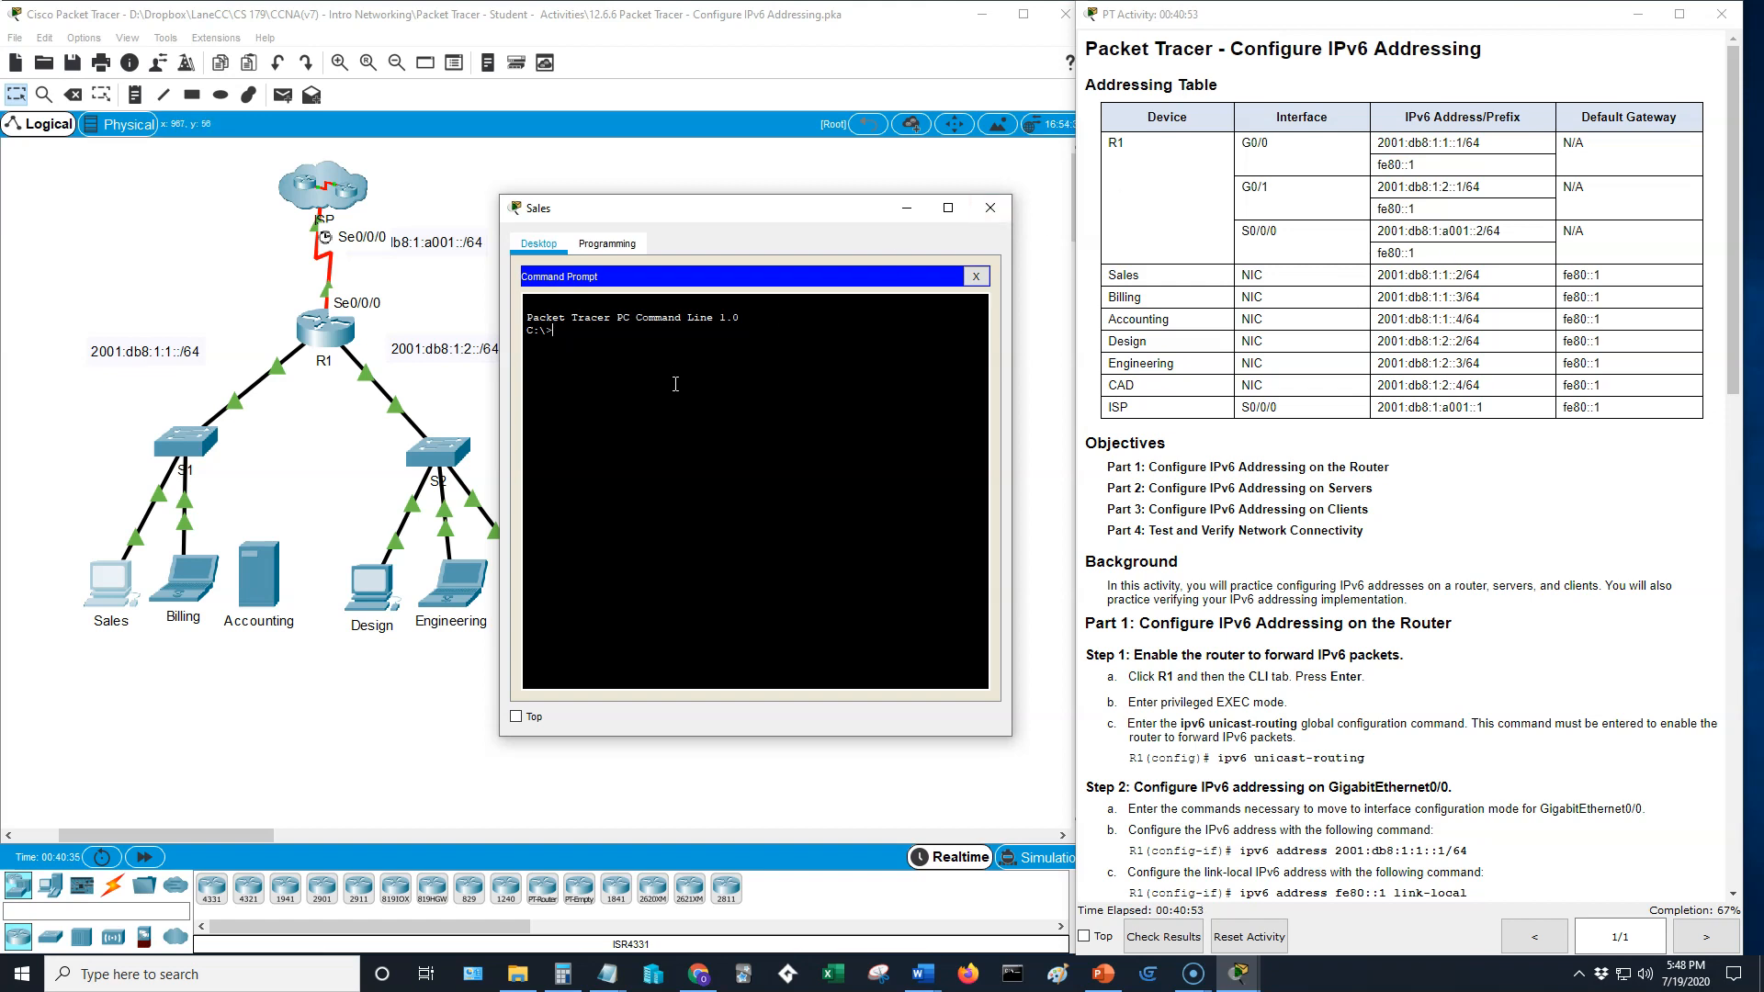
pyautogui.write('ping 200')
pyautogui.write('1:db8:1:1::1')
pyautogui.press('Return')
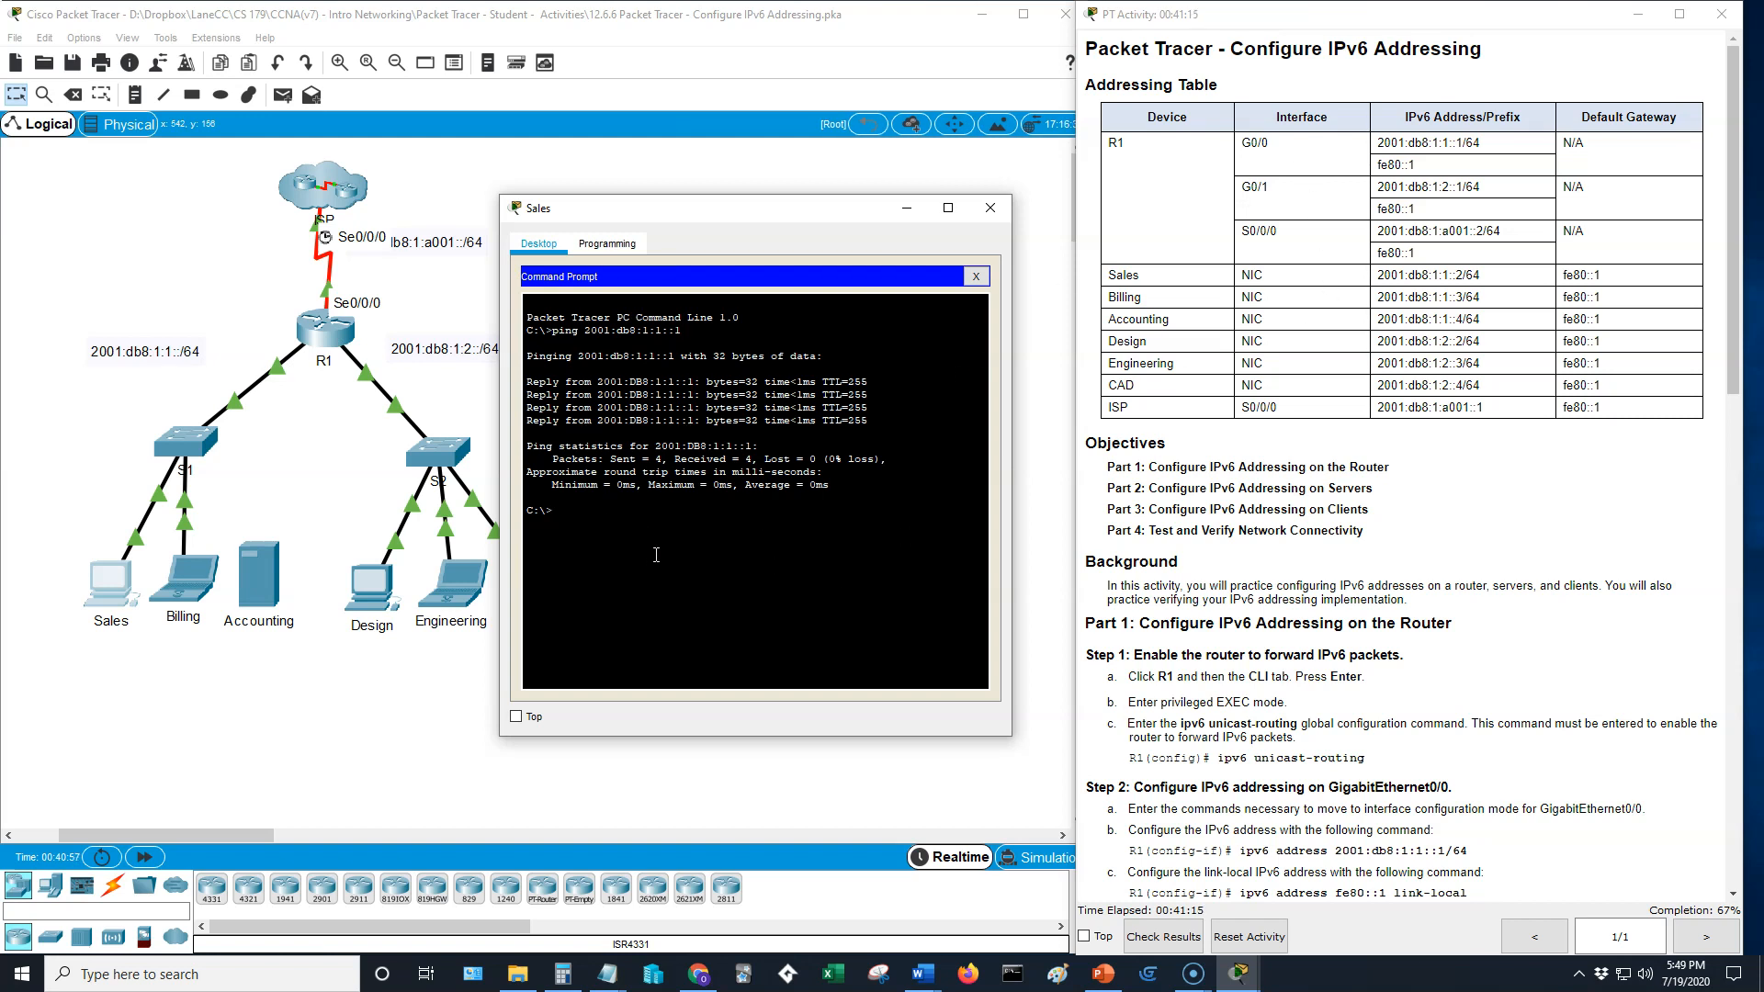
# - Ping R1's G0/1 address, 2001:db8:1:2::1, from the Sales PC and interrupt the ping
pyautogui.press('Up')
pyautogui.write('2')
pyautogui.press('Return')
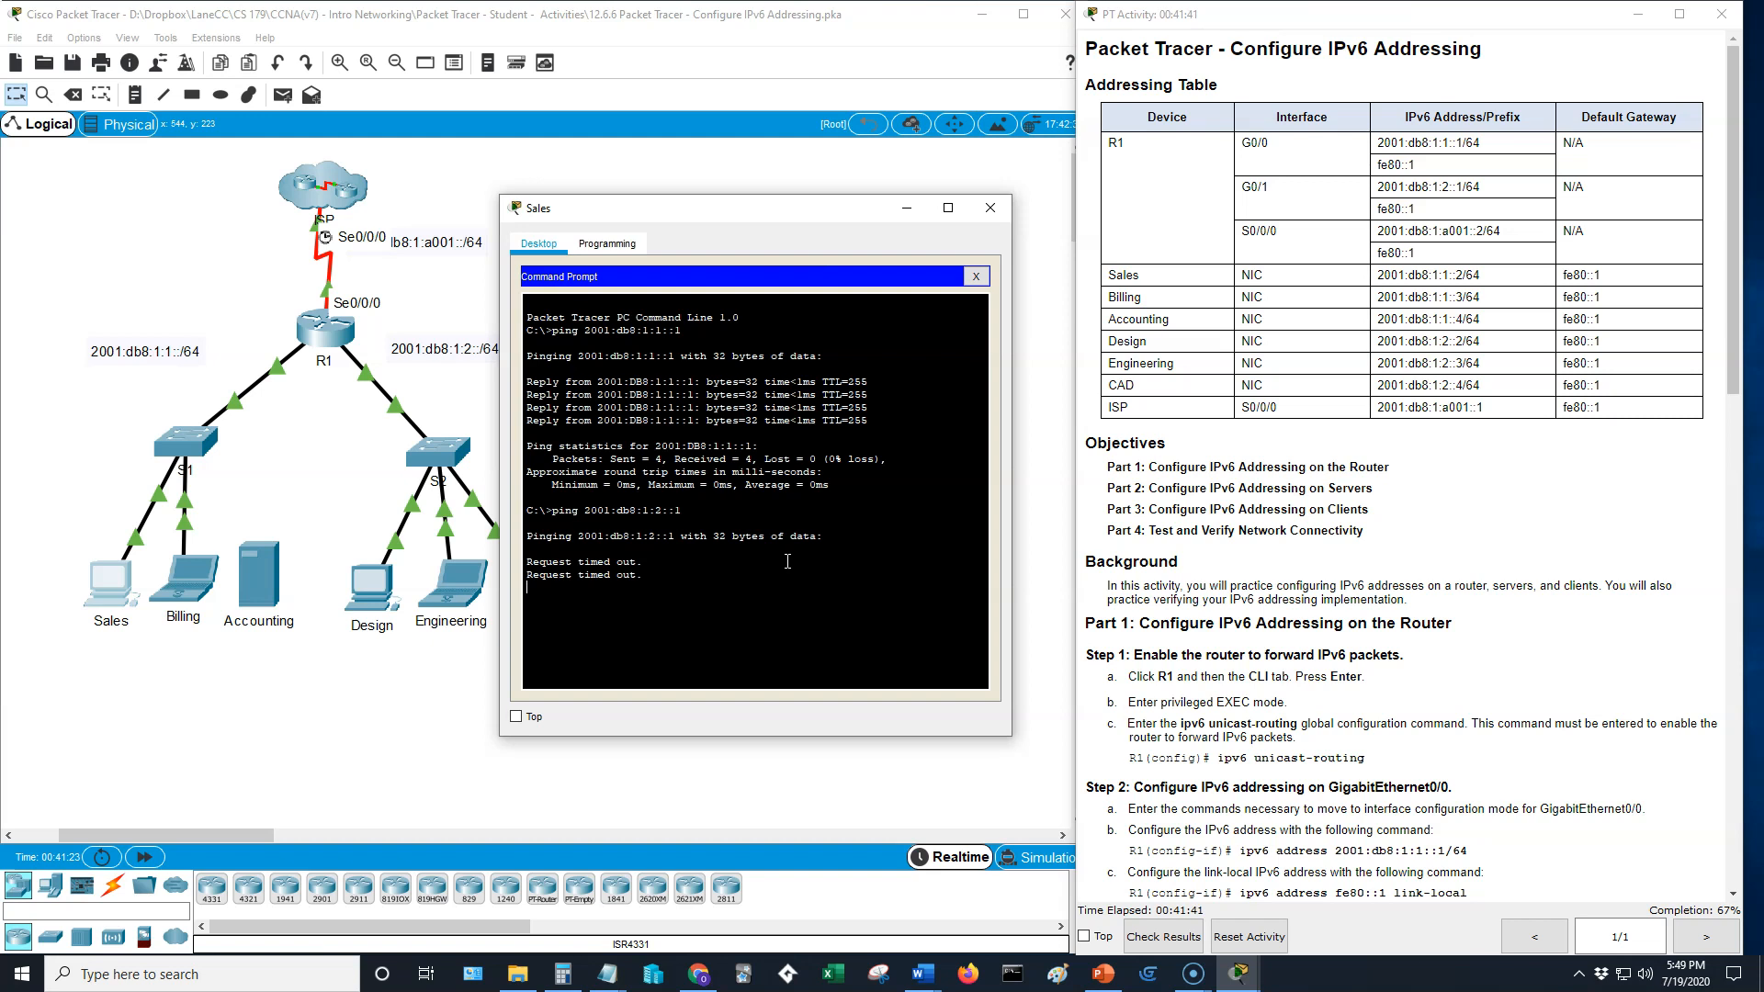
pyautogui.hotkey('ctrl', 'c')
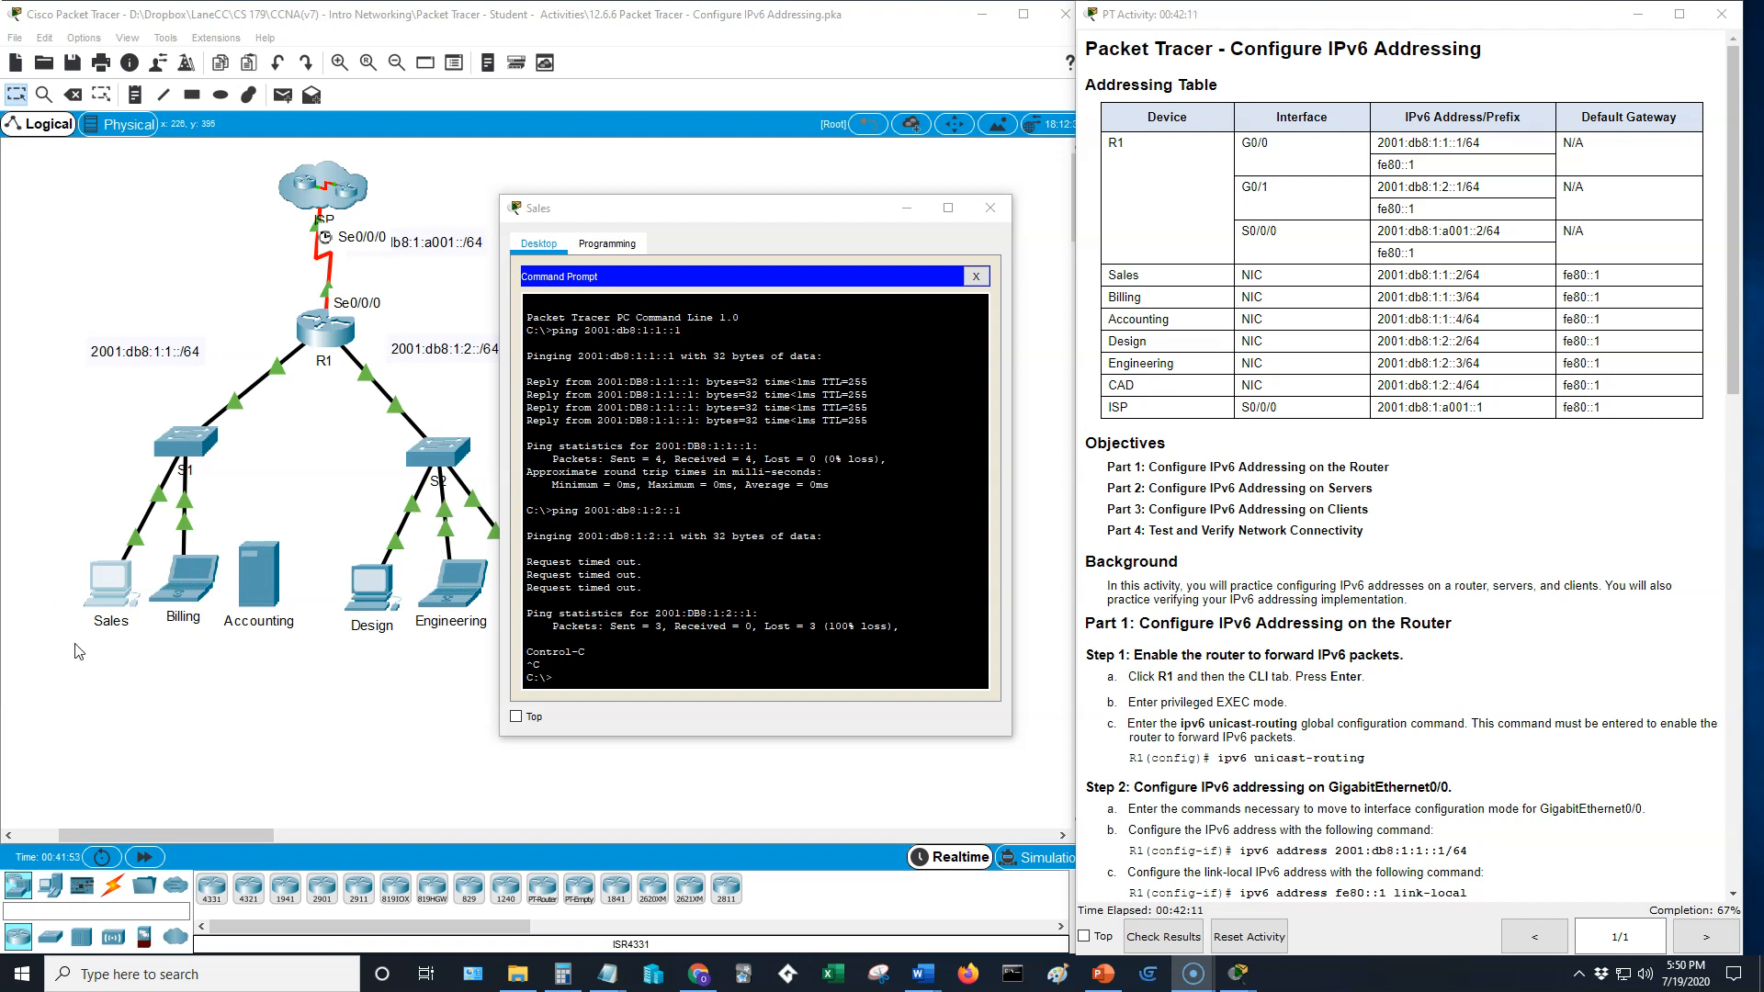
# - Set the Sales PC's IPv6 gateway to the link-local address fe80::1 from the instructions and close its window
pyautogui.click(978, 276)
pyautogui.click(569, 306)
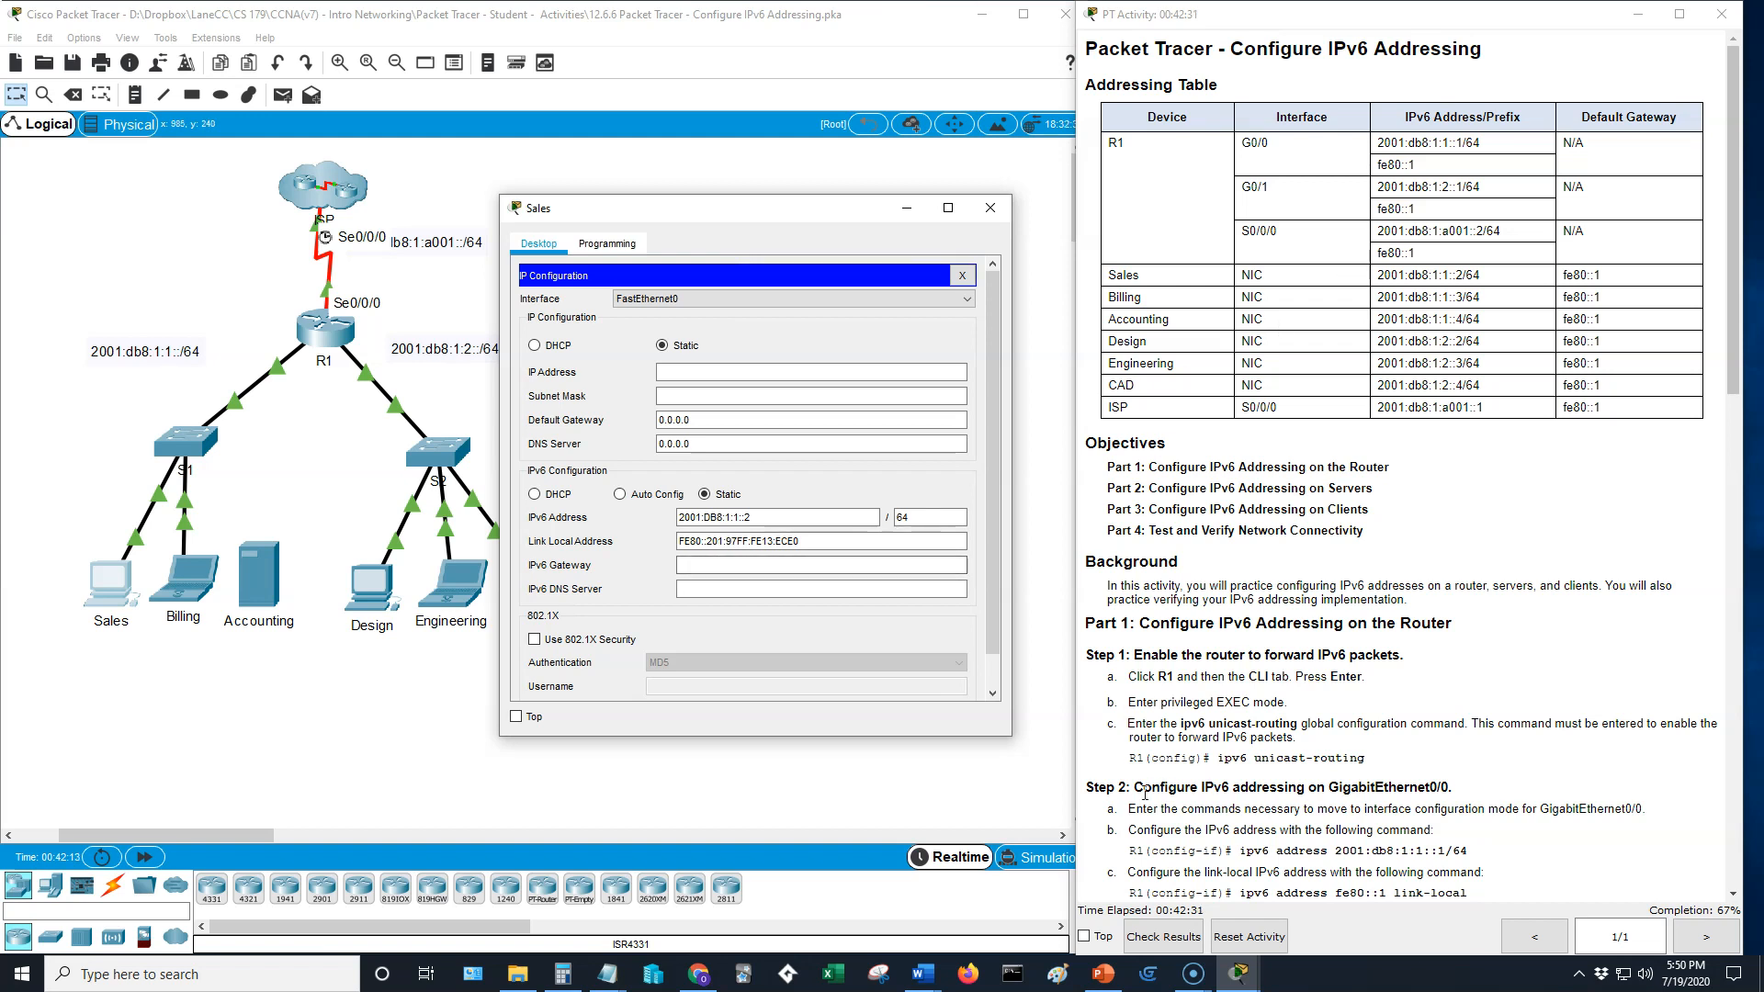
pyautogui.scroll(-10, 1281, 717)
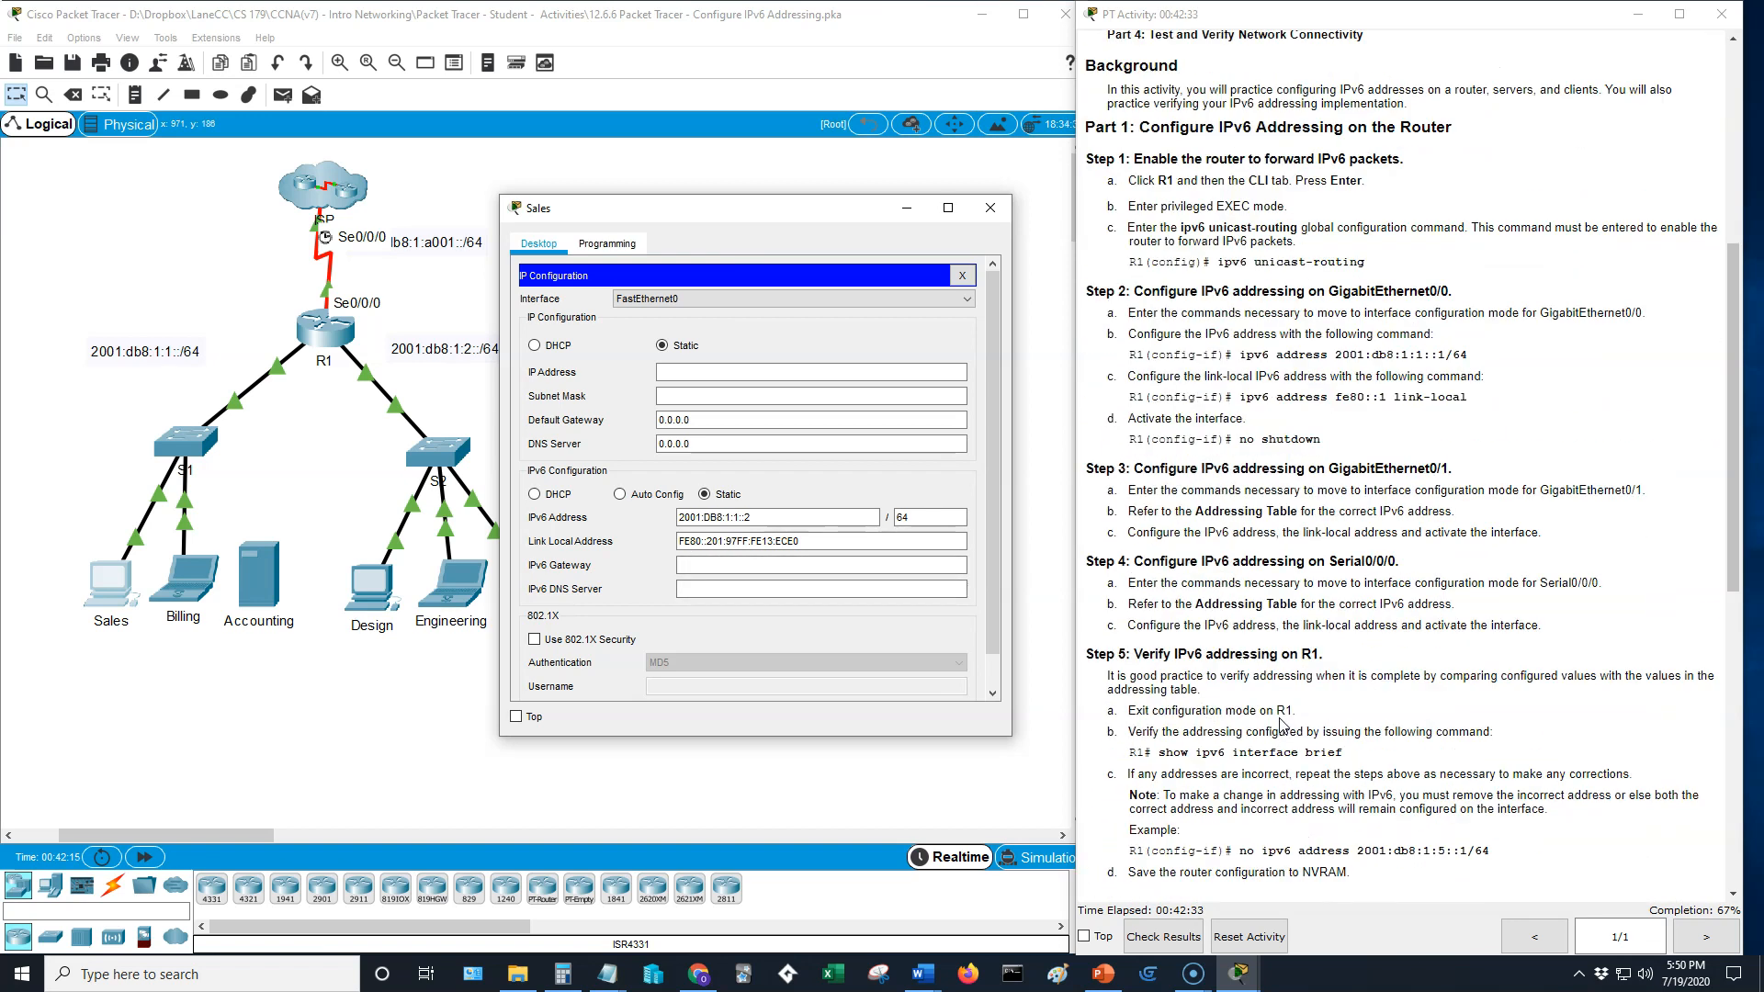
pyautogui.scroll(3, 1271, 758)
pyautogui.scroll(-8, 1267, 762)
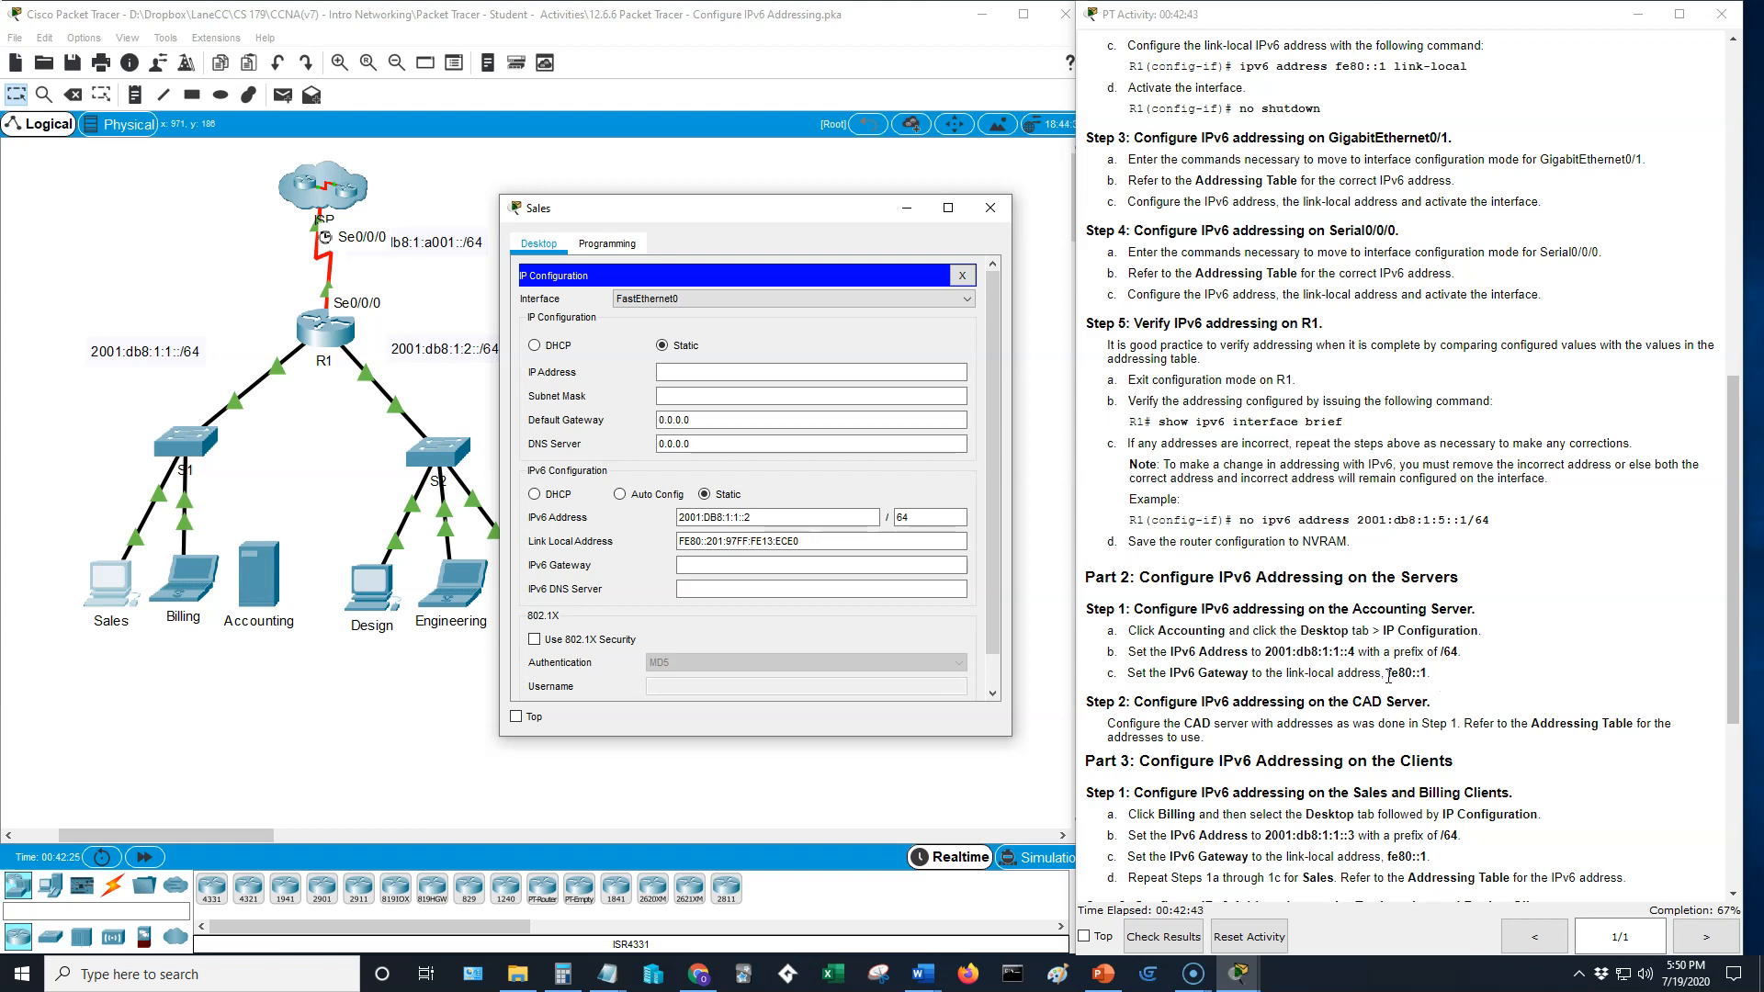
pyautogui.click(710, 373)
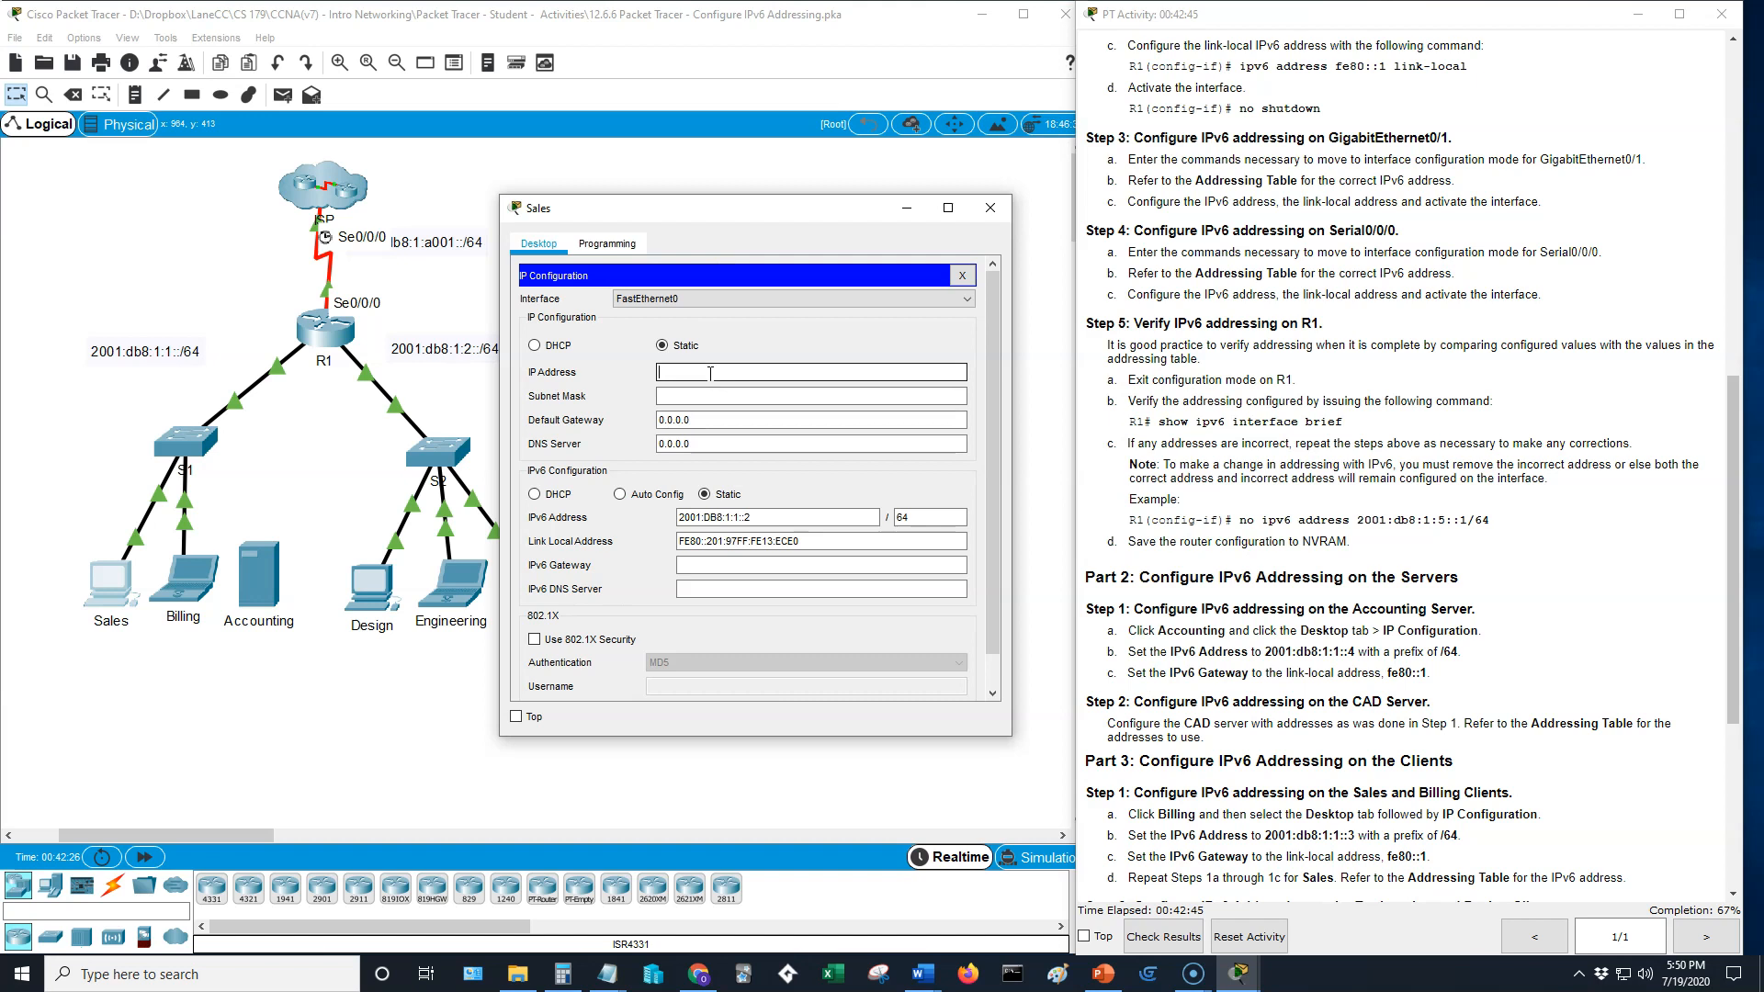
pyautogui.moveTo(1430, 674); pyautogui.dragTo(1389, 676)
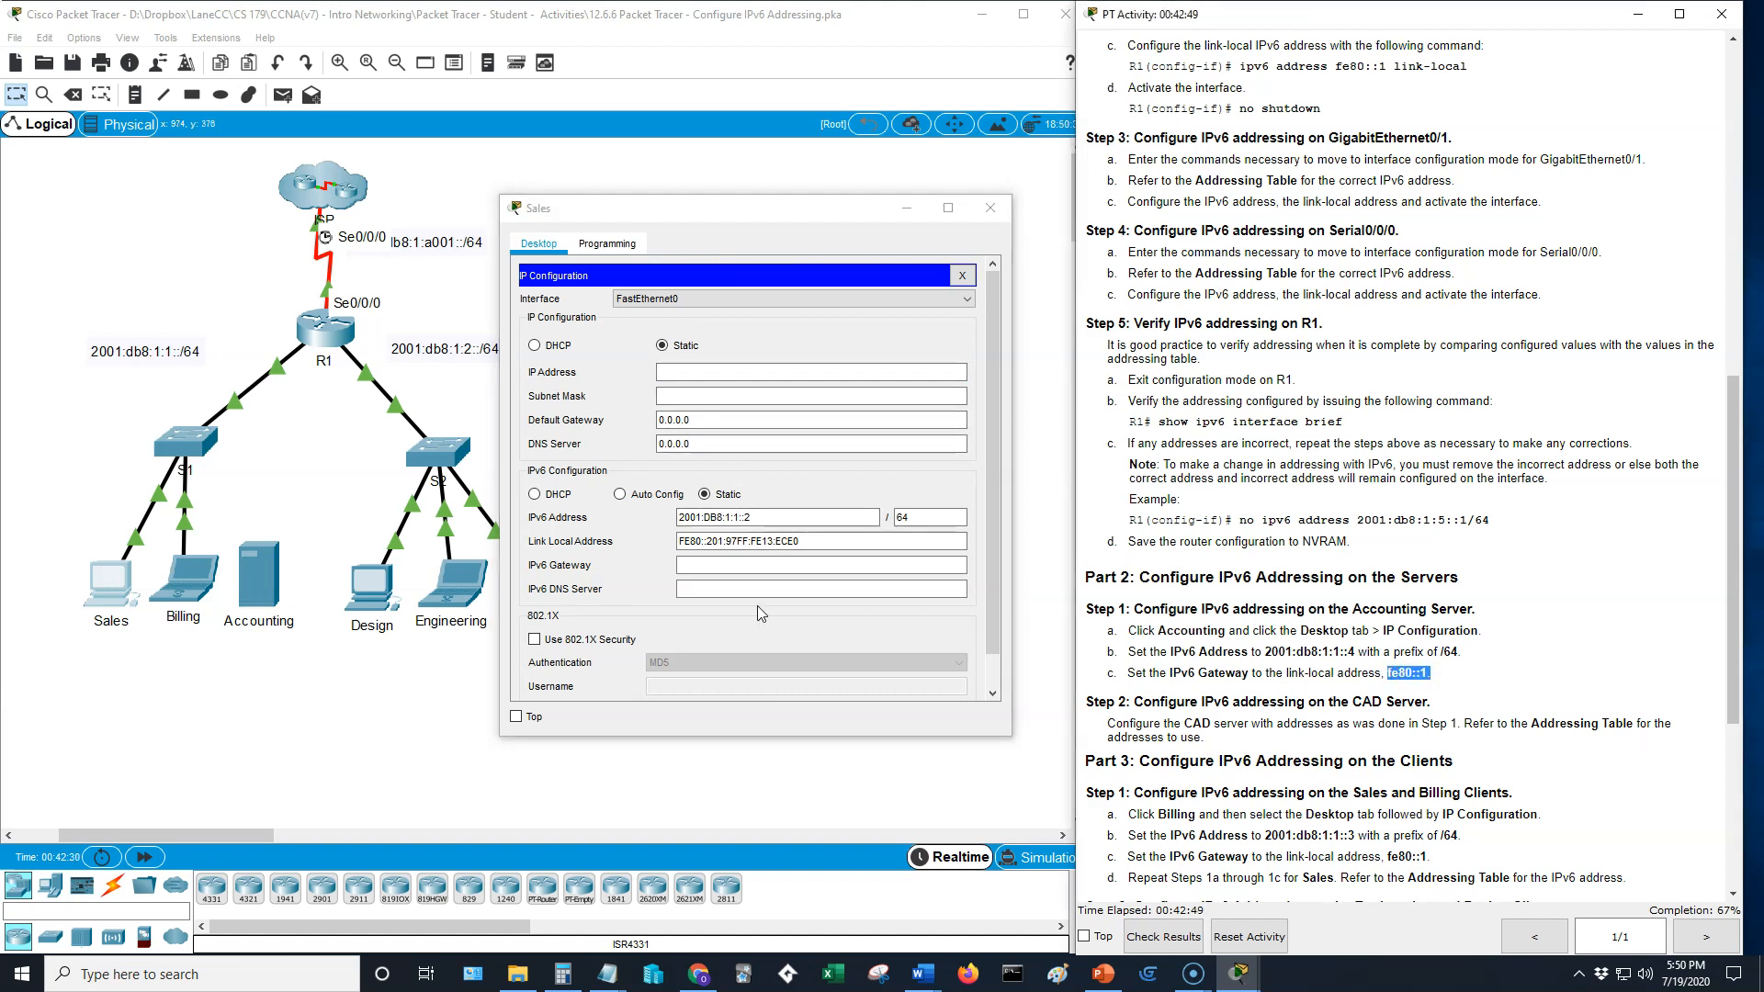
pyautogui.click(725, 564)
pyautogui.hotkey('ctrl', 'v')
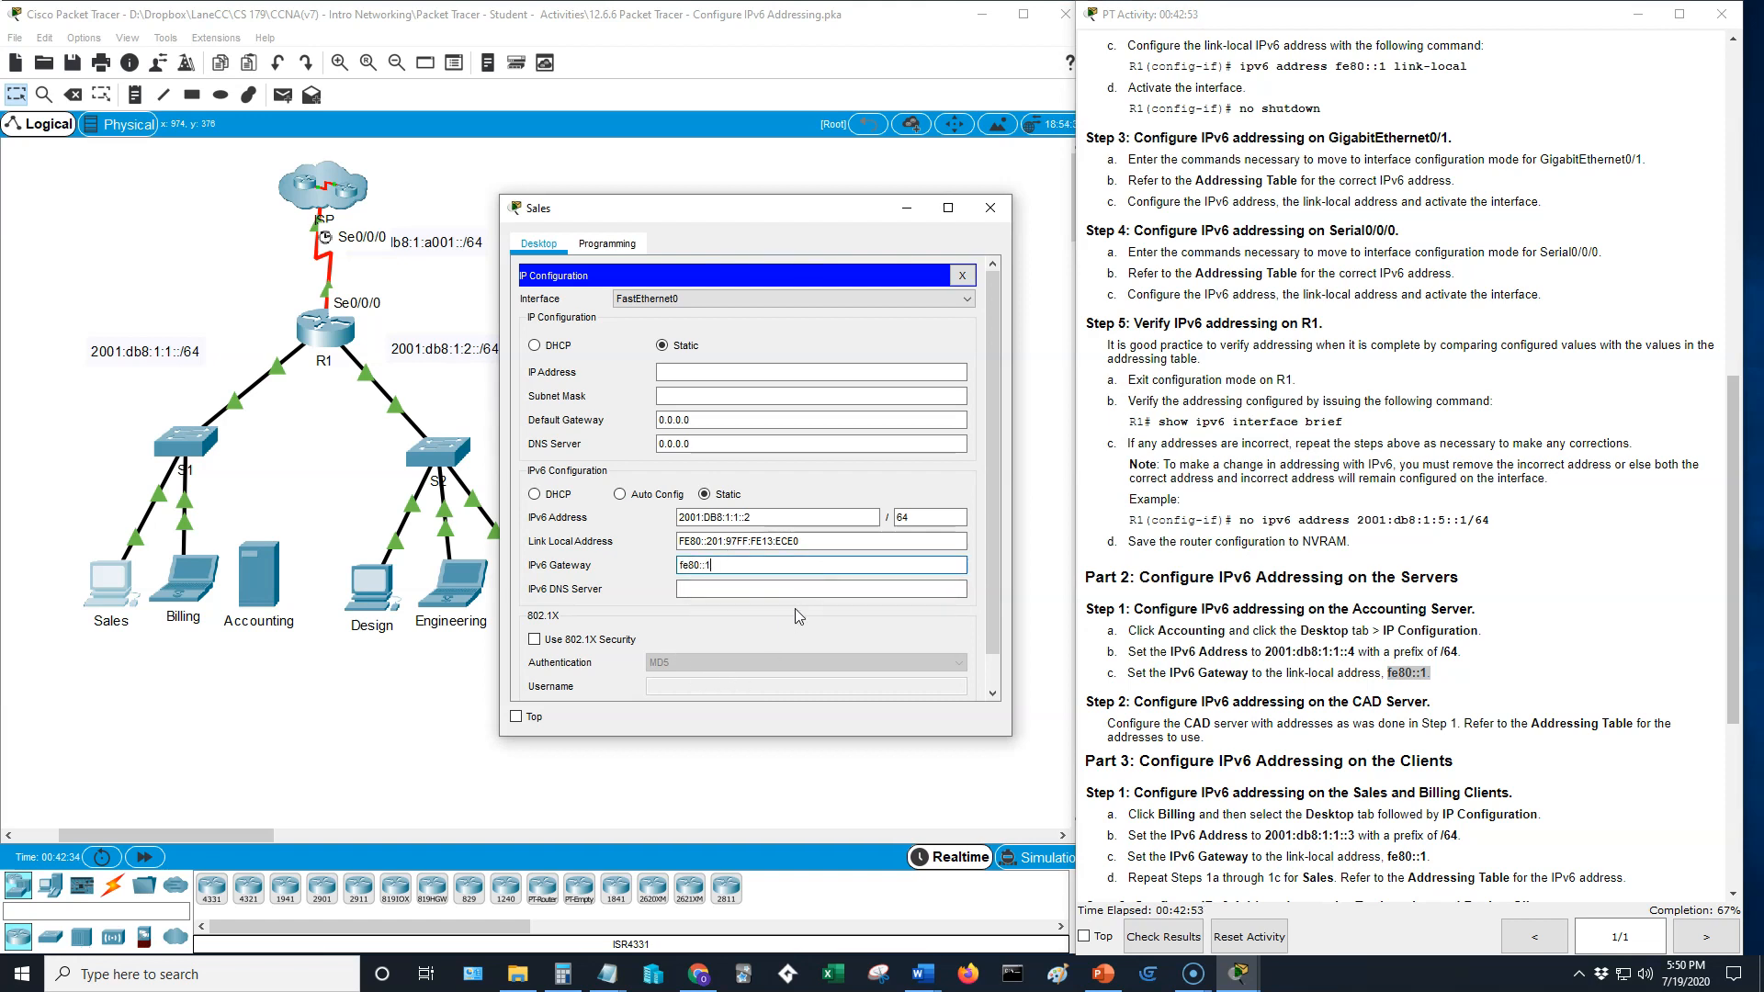
pyautogui.click(997, 210)
# - Repeat the ping to 2001:db8:1:2::1 from the Sales PC's command prompt and close its window
pyautogui.click(110, 586)
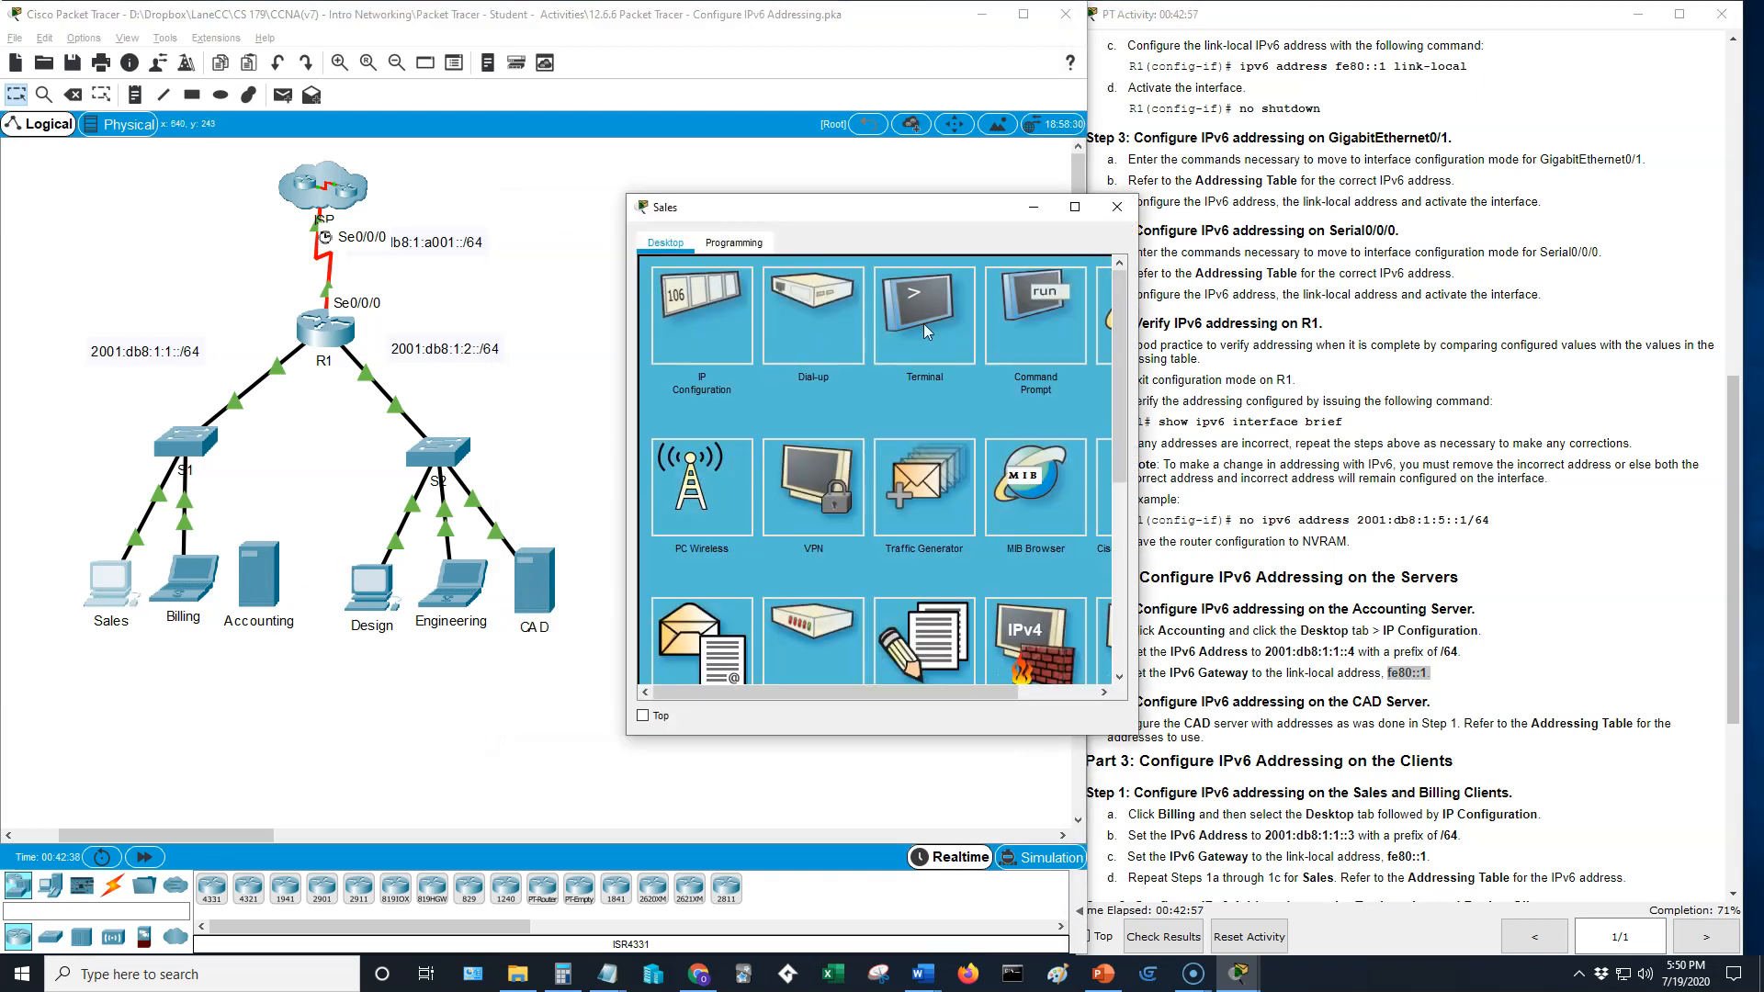
pyautogui.click(996, 322)
pyautogui.press('Up')
pyautogui.press('Return')
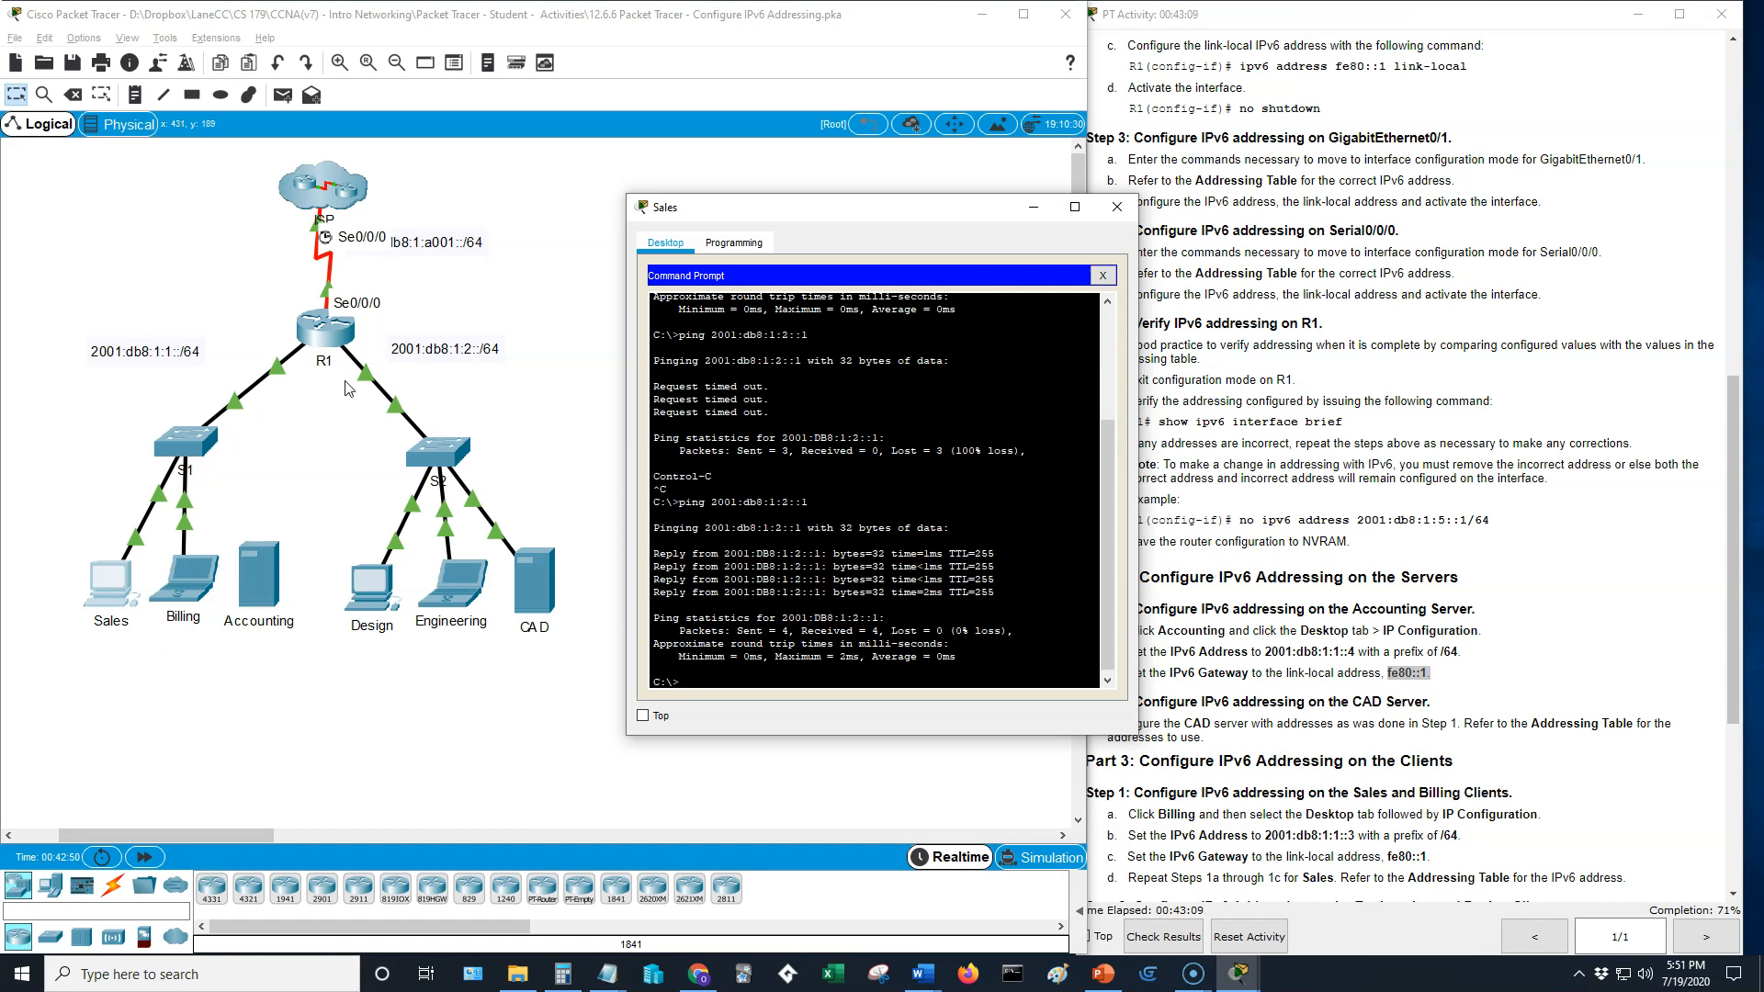
pyautogui.click(1117, 205)
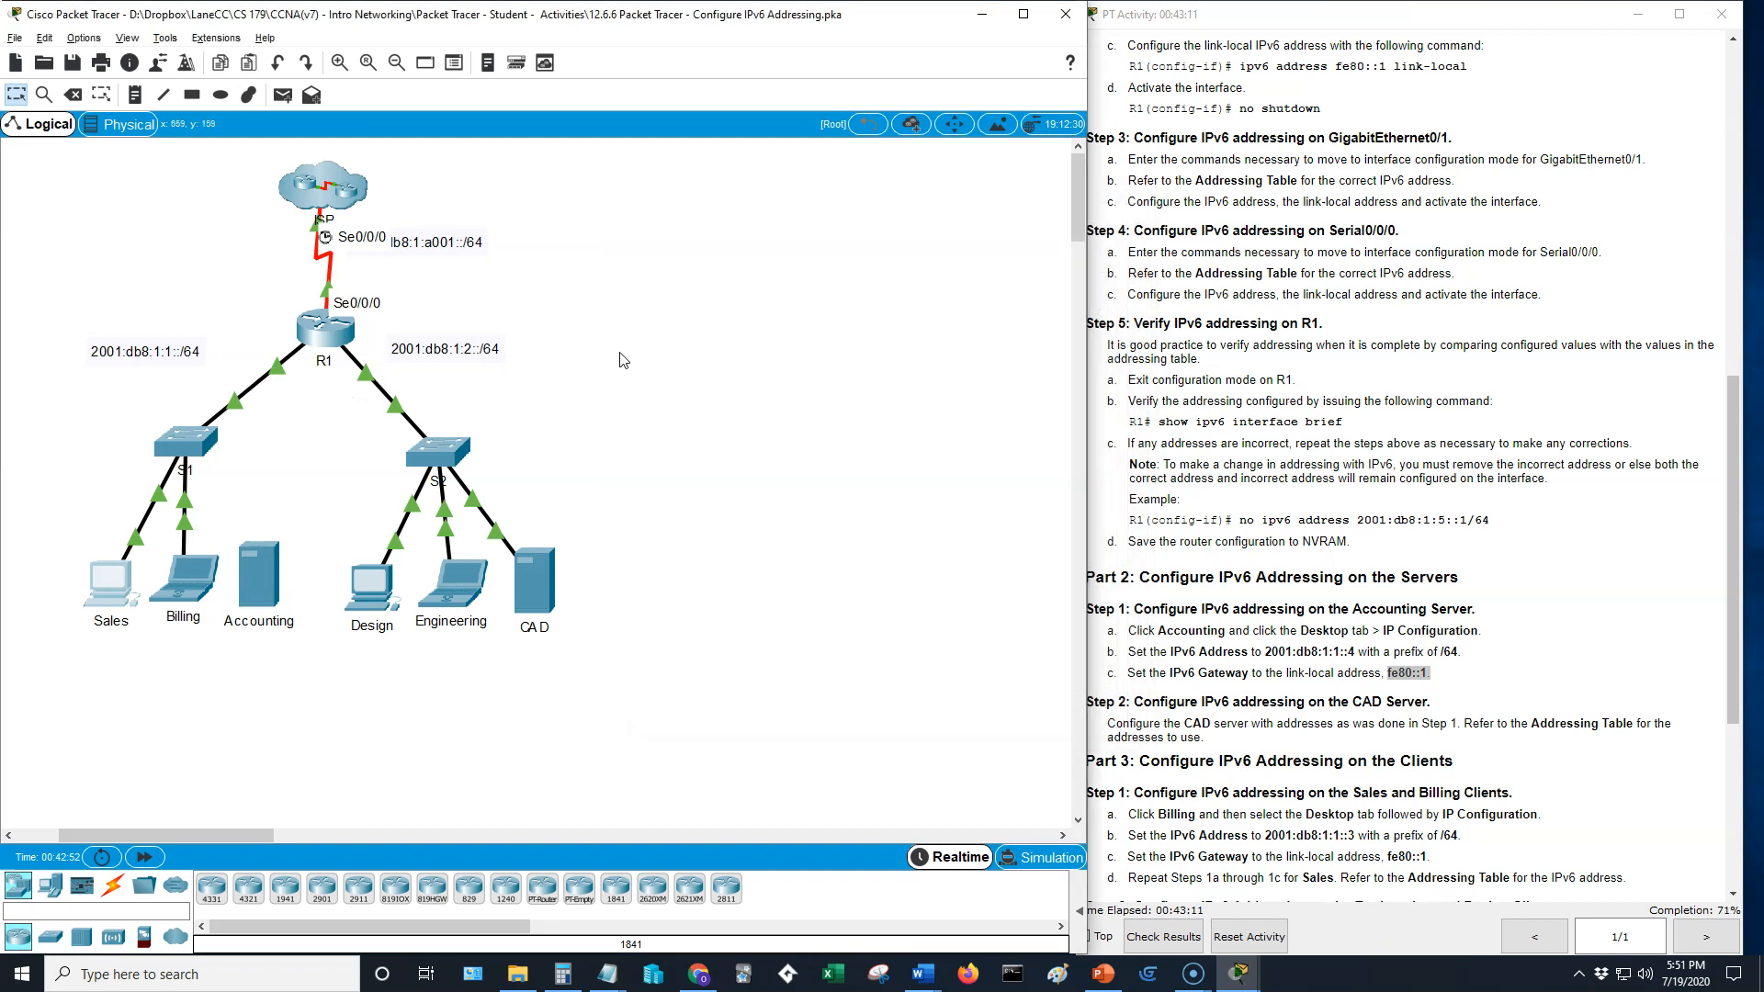
# - Set the Billing laptop's IPv6 gateway to the link-local address fe80::1
pyautogui.click(202, 584)
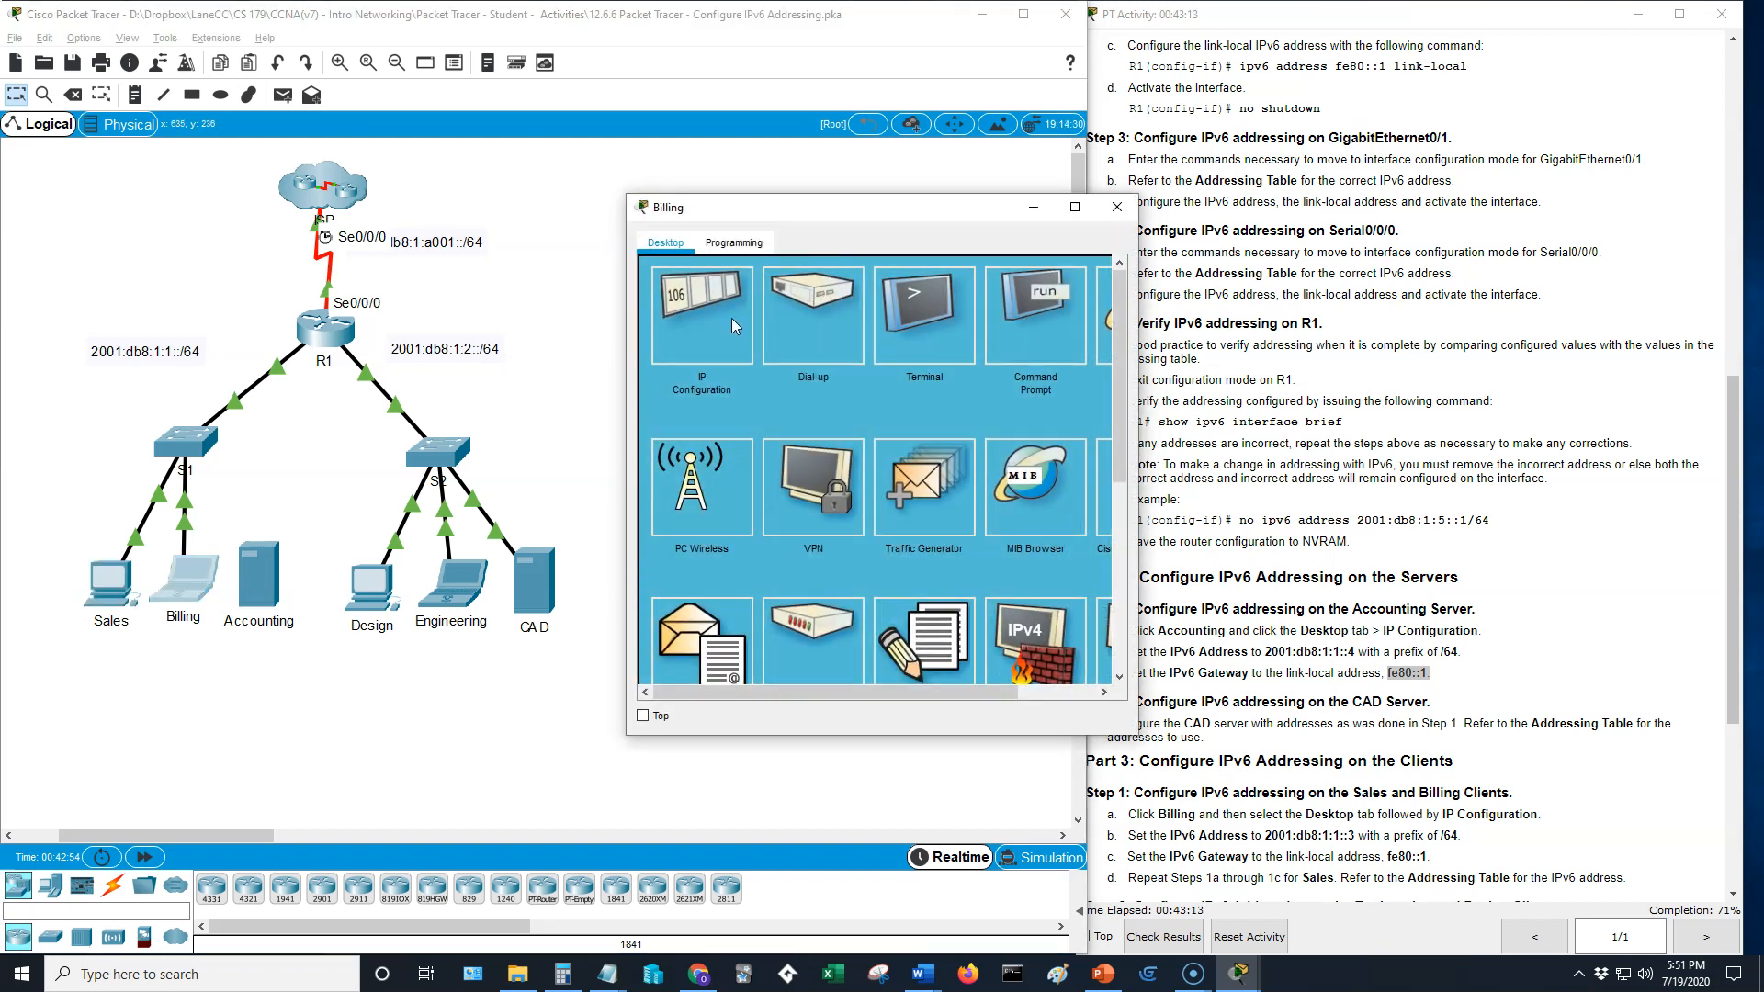
pyautogui.click(731, 318)
pyautogui.click(821, 564)
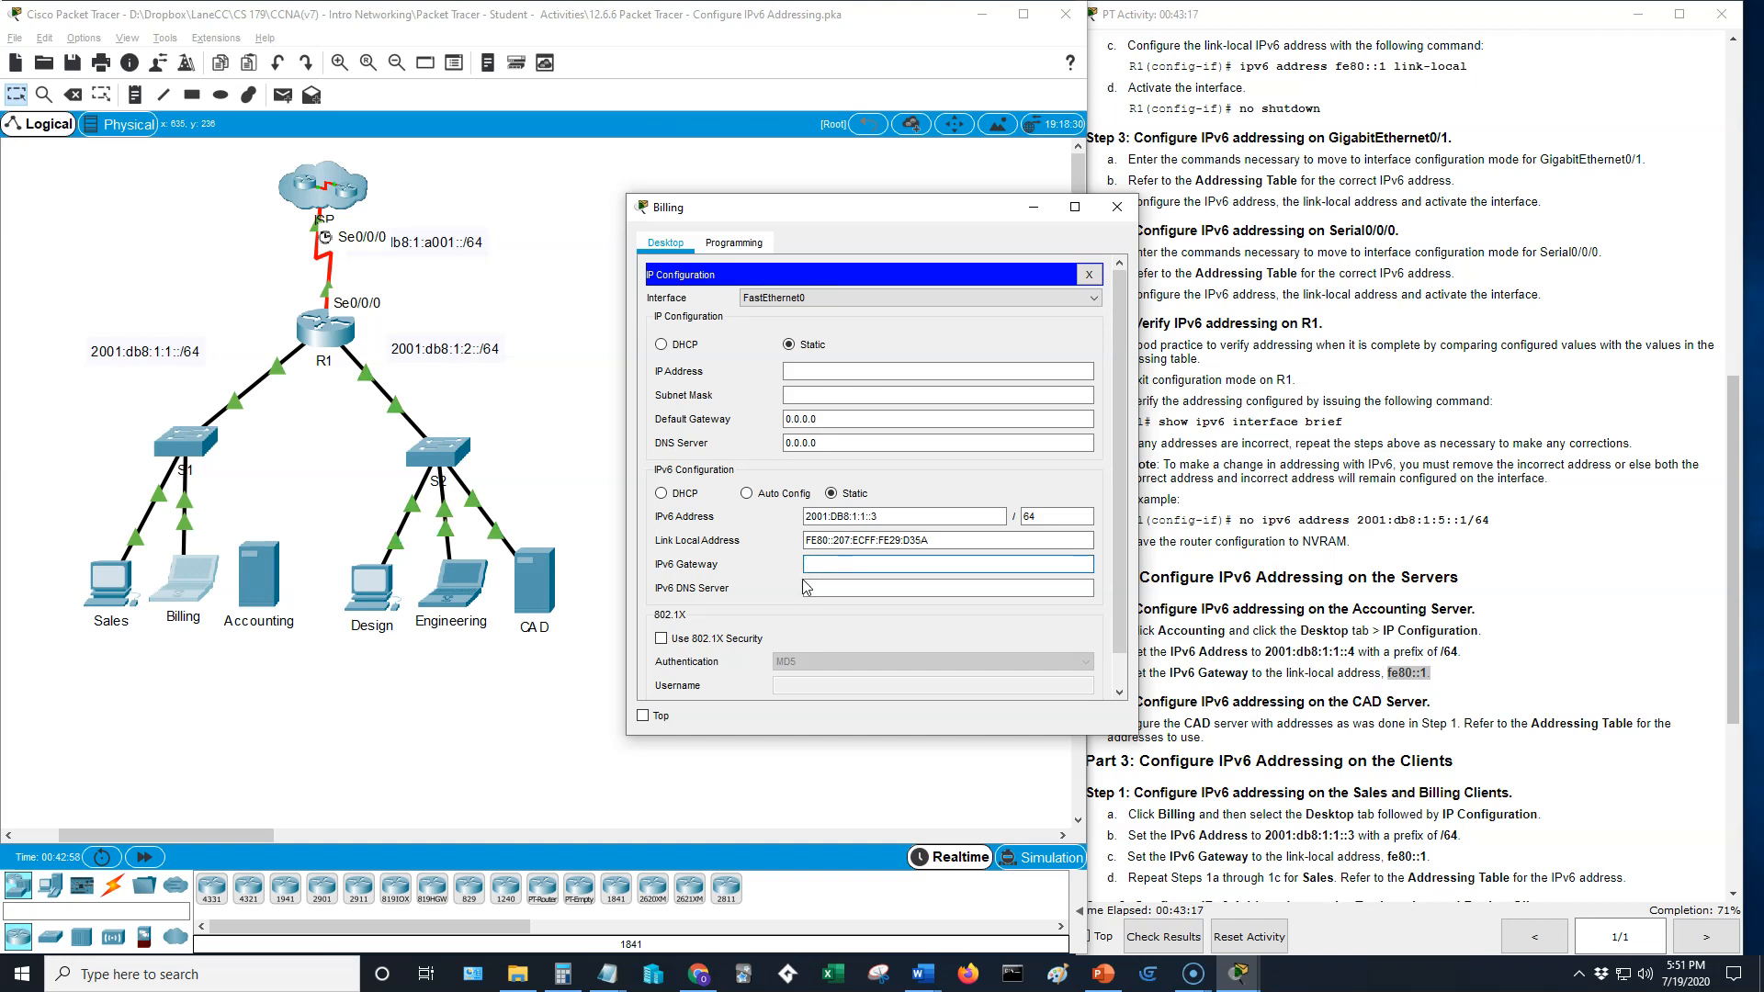
pyautogui.write('fe80::1')
pyautogui.hotkey('ctrl', 'a')
# - Set the IPv6 gateway to fe80::1 on both the Design PC and the Engineering laptop
pyautogui.doubleClick(371, 594)
pyautogui.click(1112, 404)
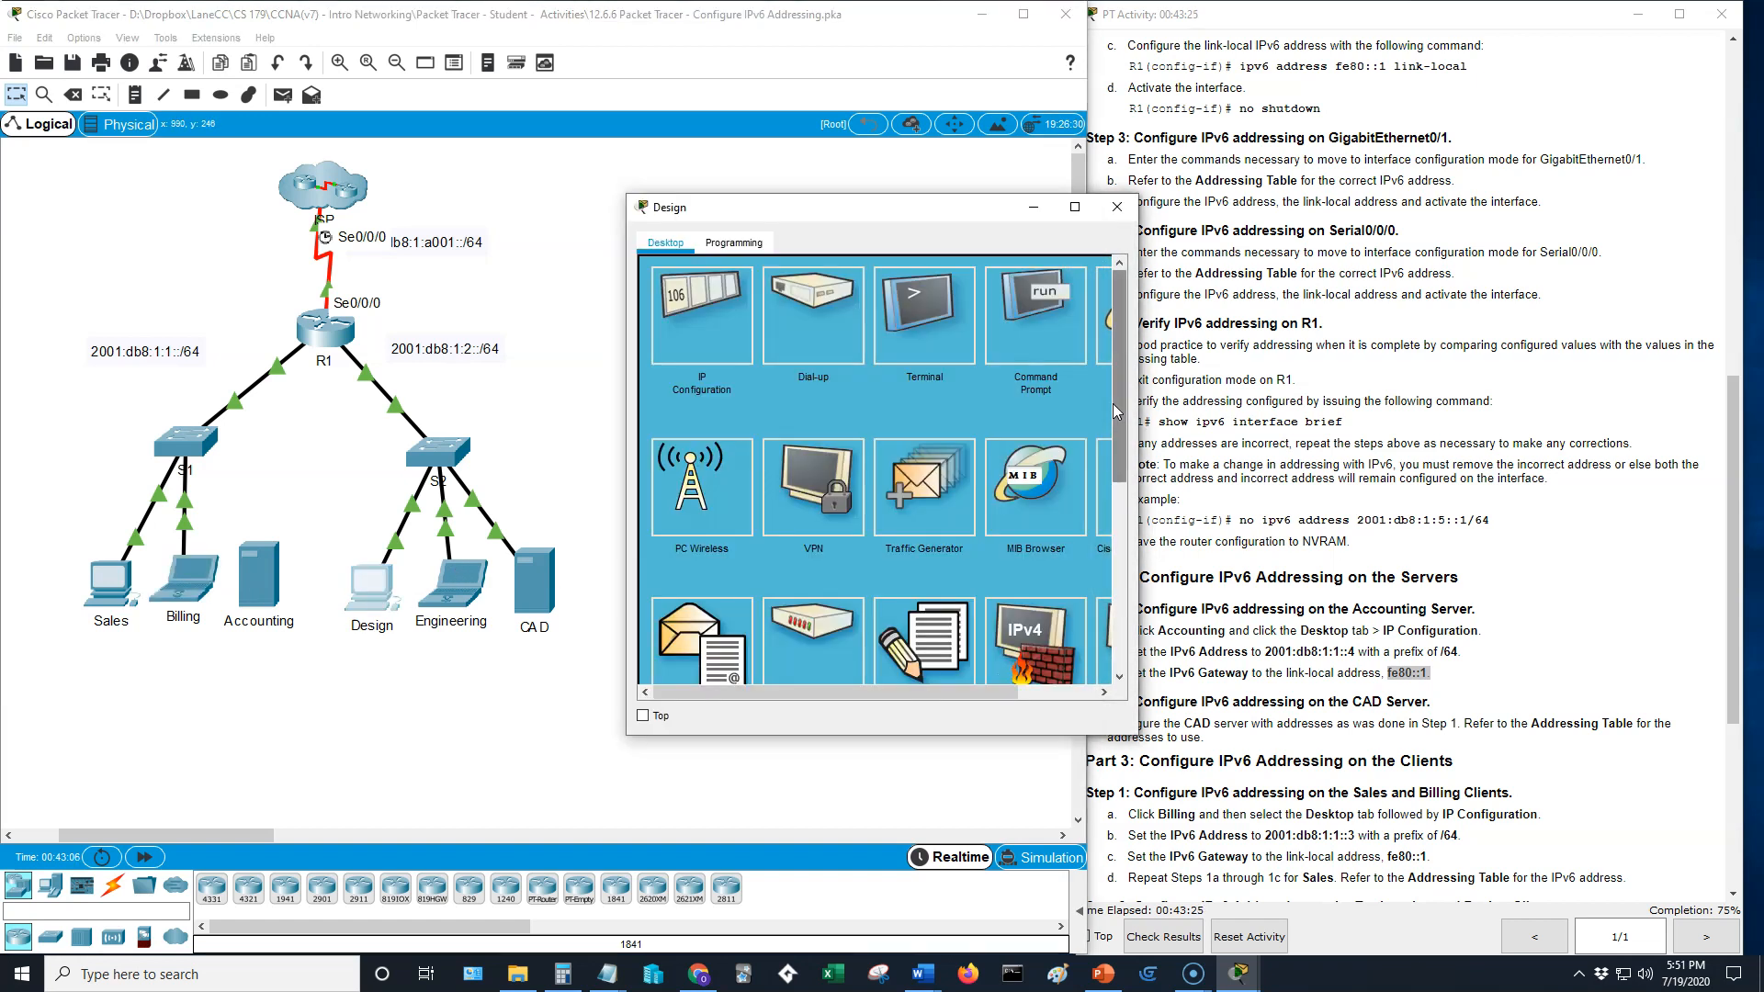
pyautogui.click(767, 294)
pyautogui.click(822, 563)
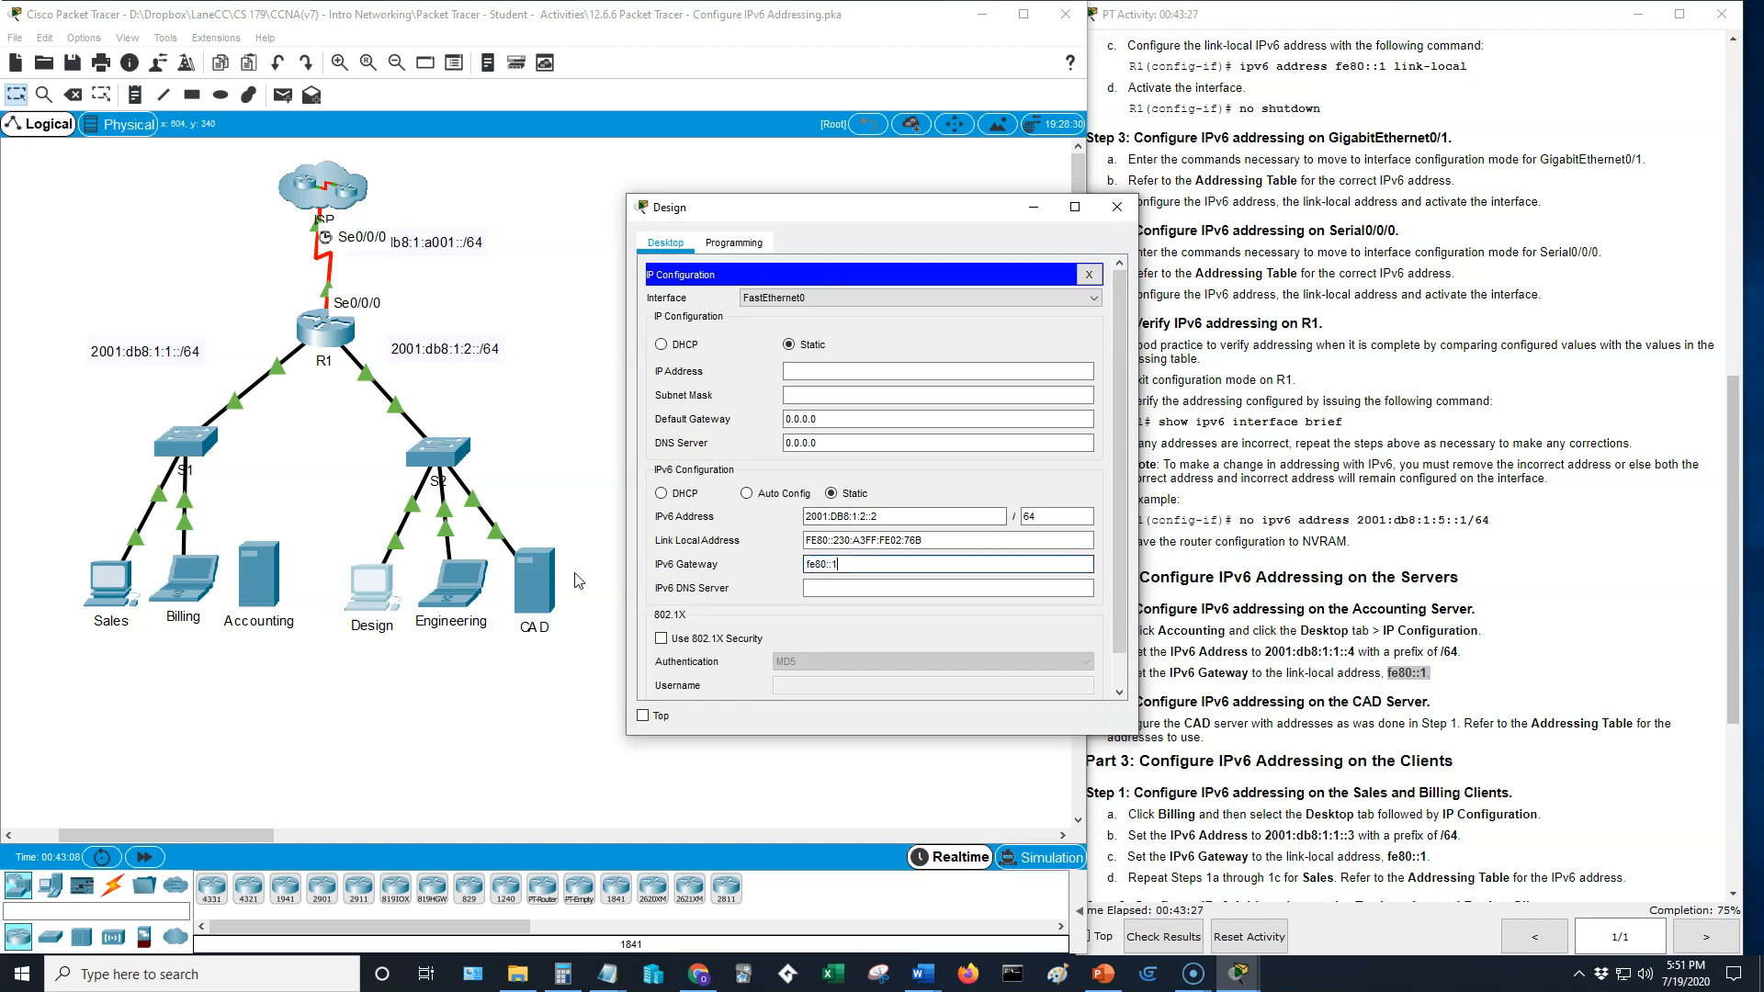
pyautogui.click(453, 582)
pyautogui.click(715, 333)
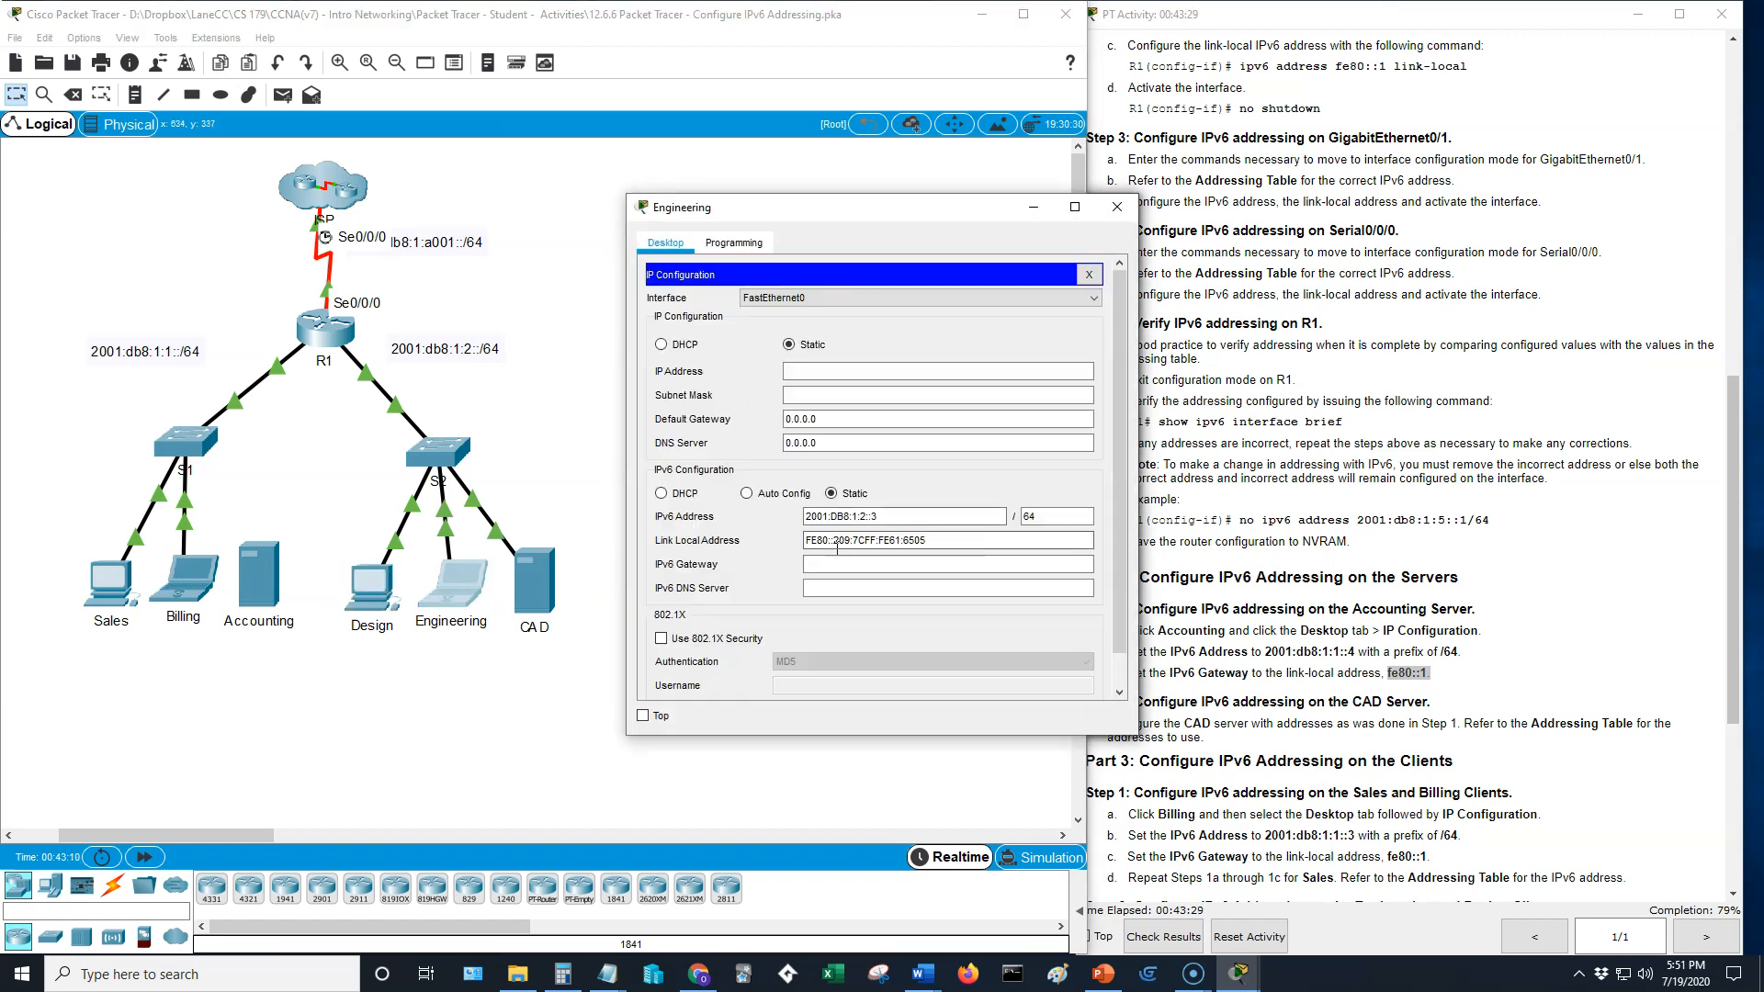
# - Set the CAD server's IPv6 gateway to fe80::1 and close its window
pyautogui.click(533, 582)
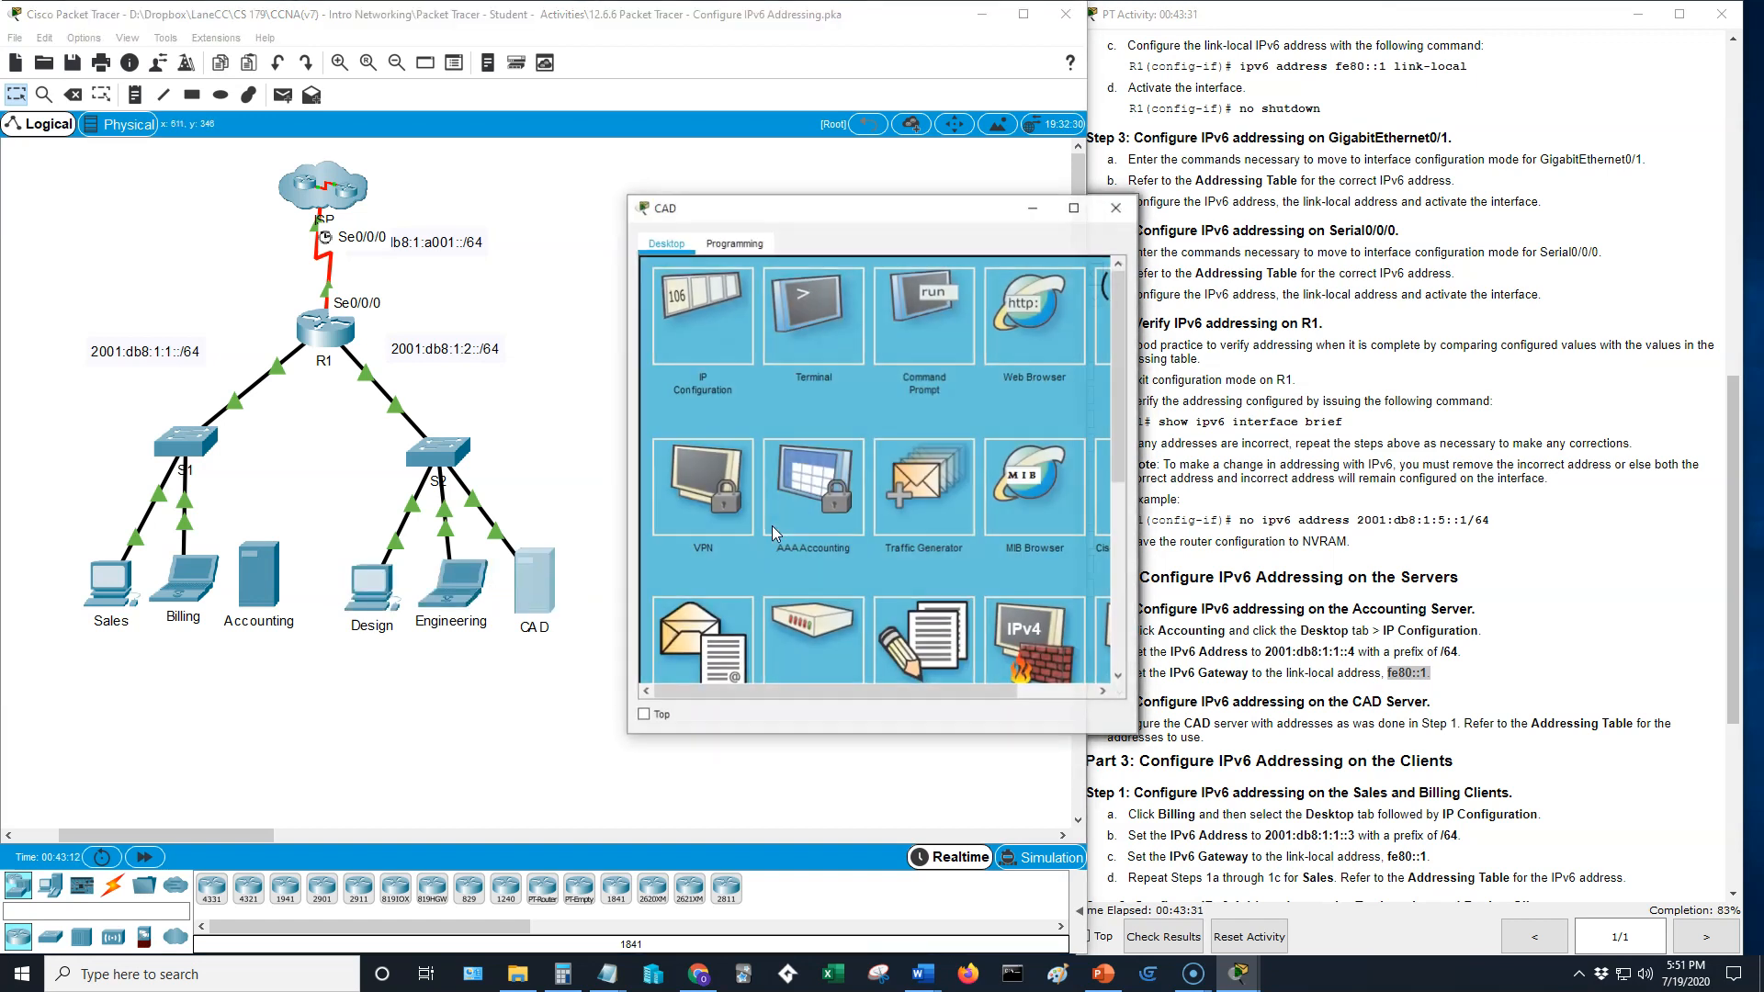
pyautogui.click(703, 314)
pyautogui.click(868, 543)
pyautogui.write('fe80::1')
pyautogui.click(1114, 218)
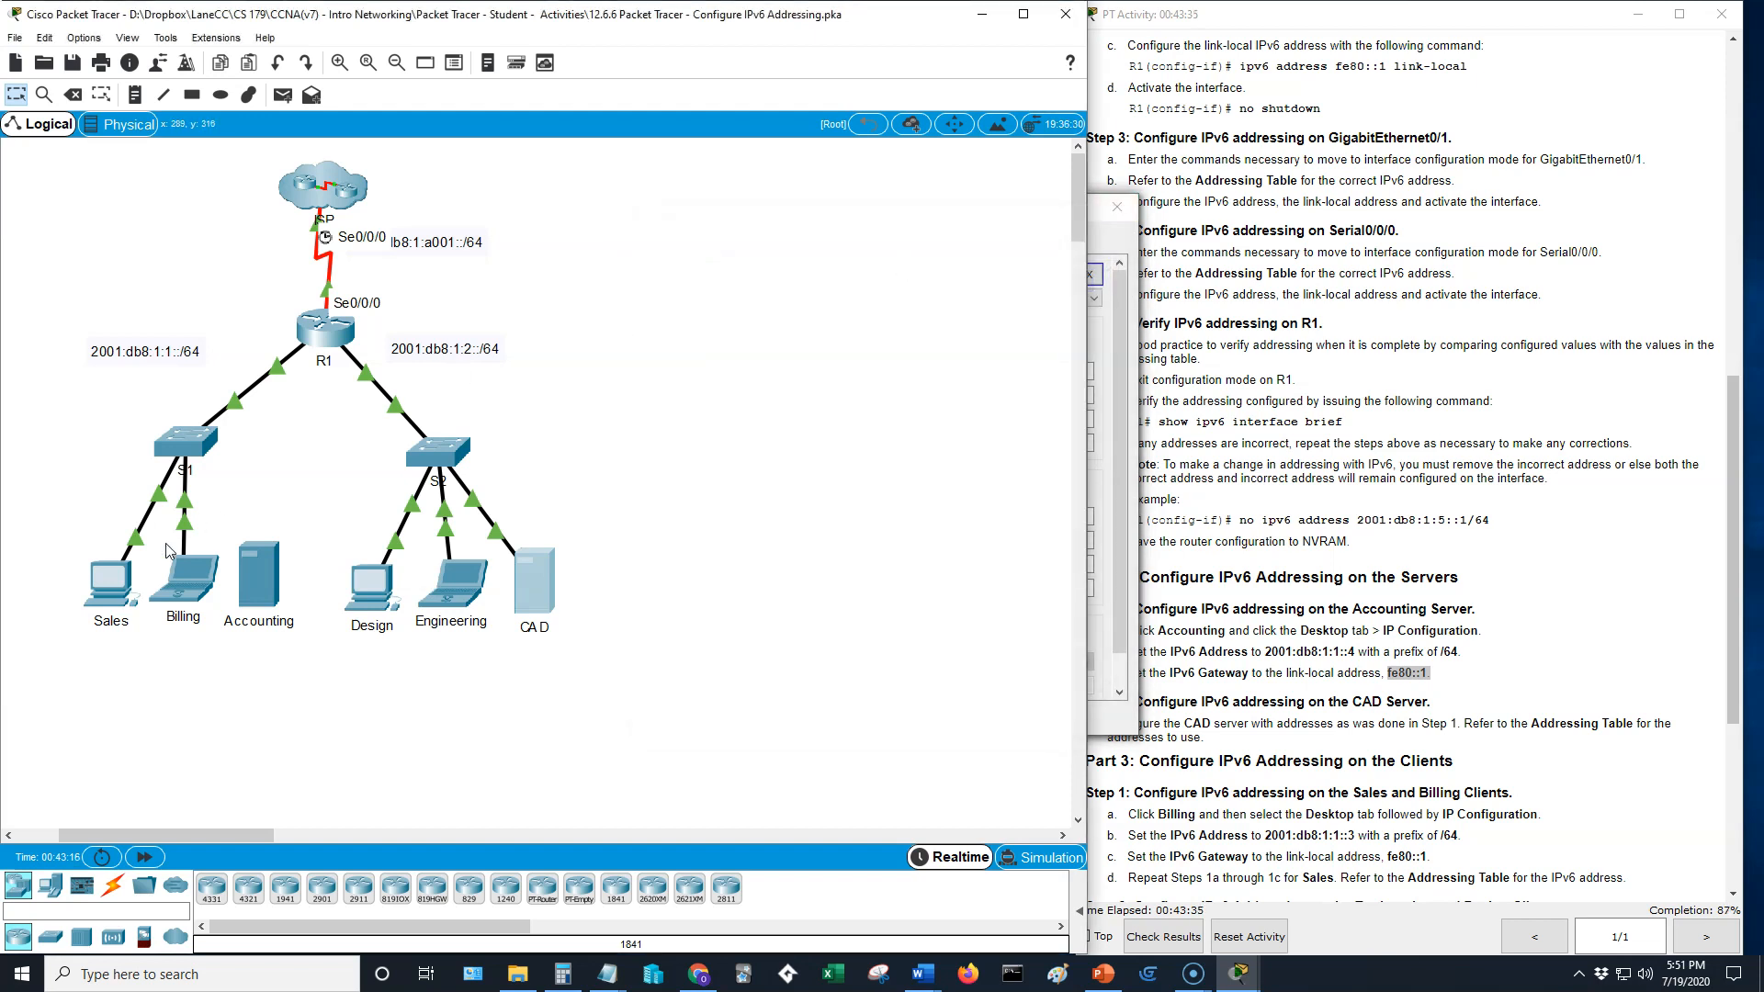
# - Load the CAD server's page at 2001:db8:1:2::4 in the Sales PC's web browser
pyautogui.click(113, 590)
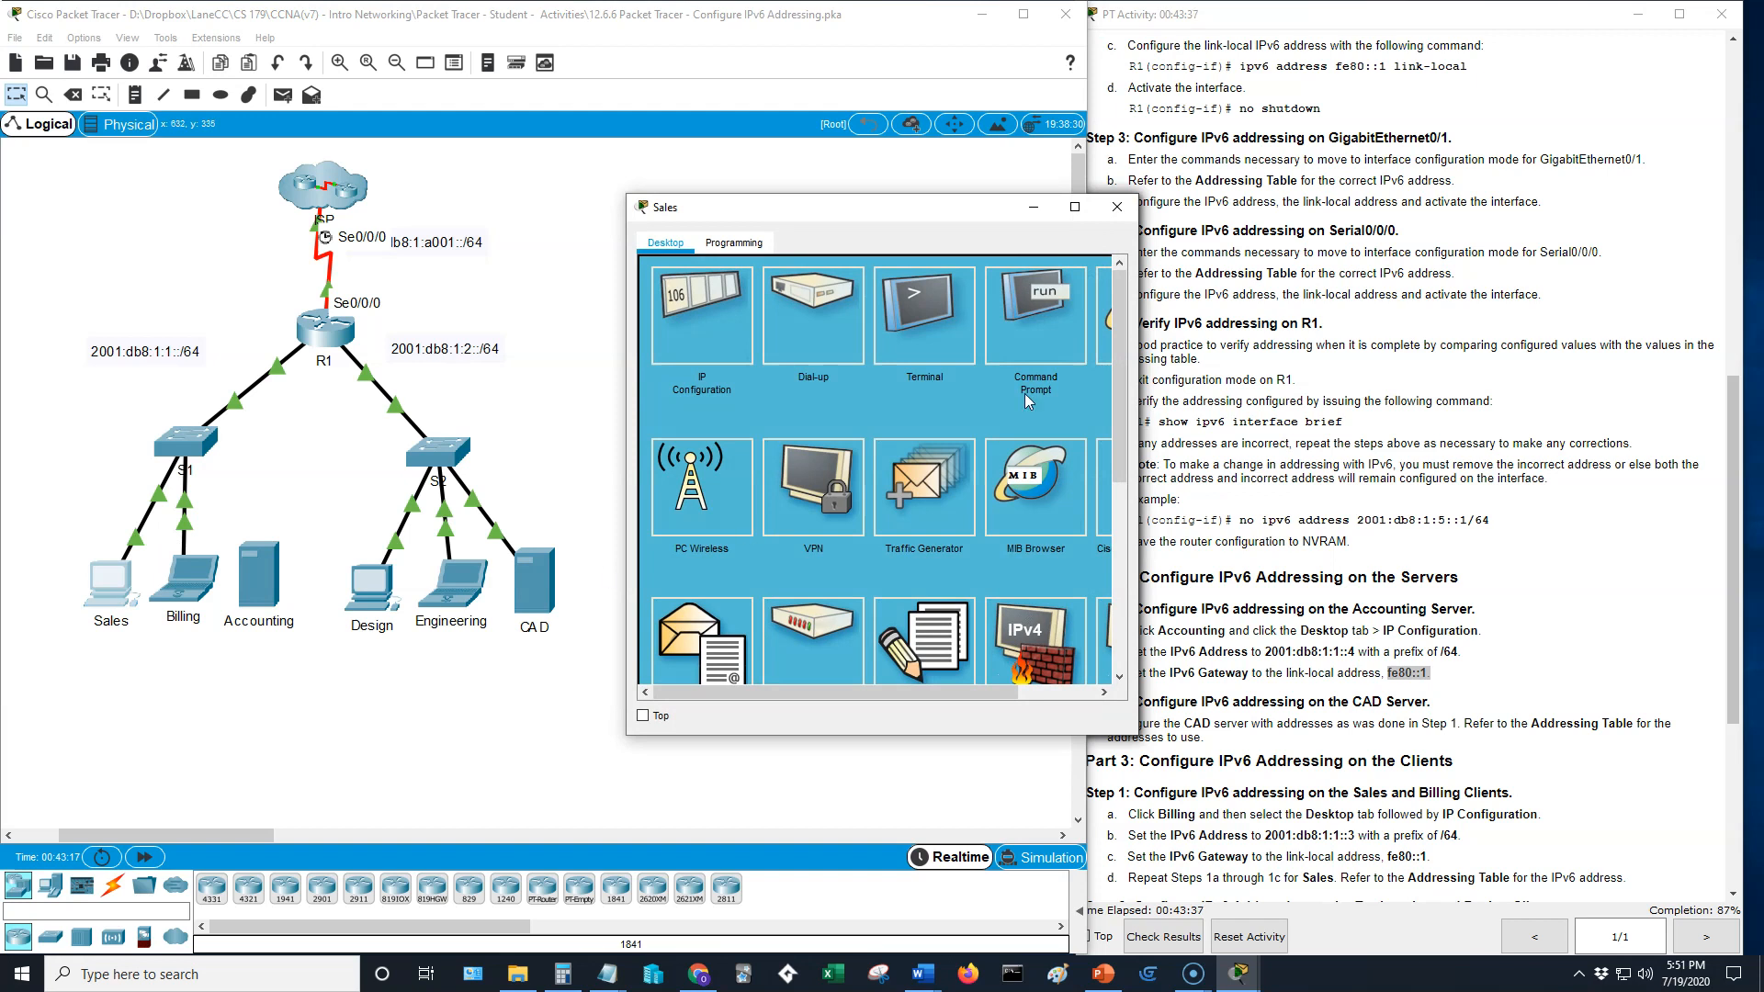
pyautogui.click(1098, 353)
pyautogui.click(804, 295)
pyautogui.write('2001:db')
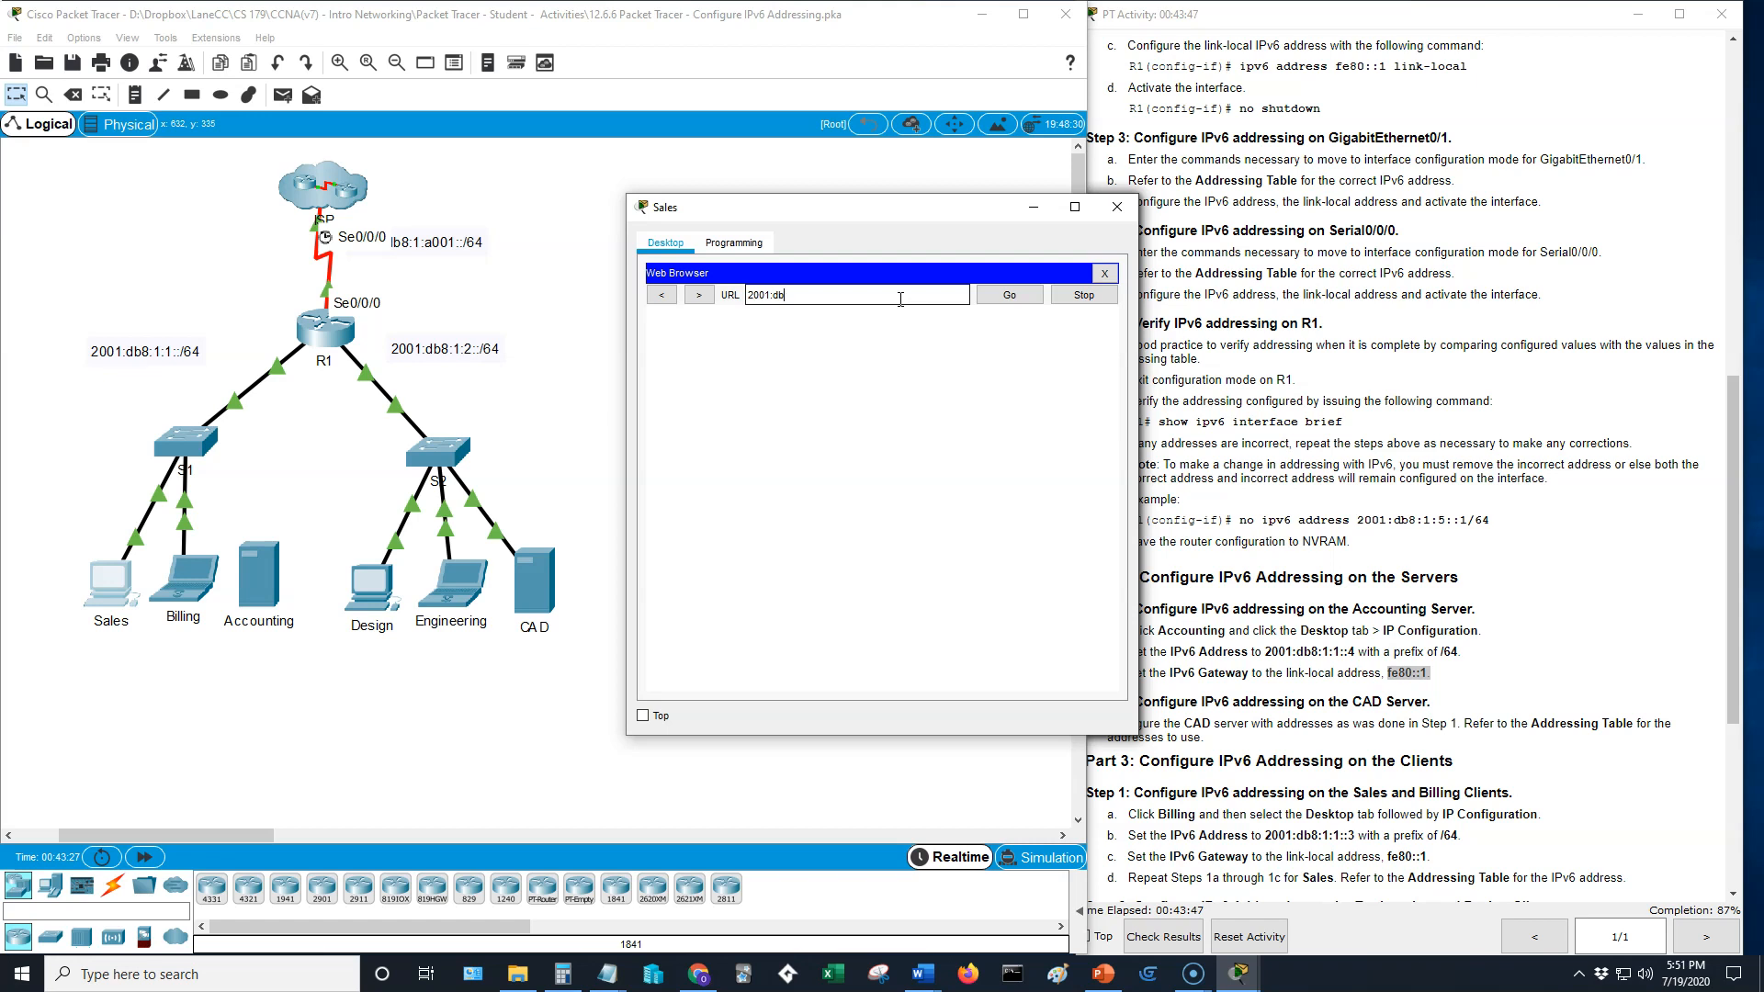
pyautogui.write('1:1')
pyautogui.scroll(-10, 1206, 522)
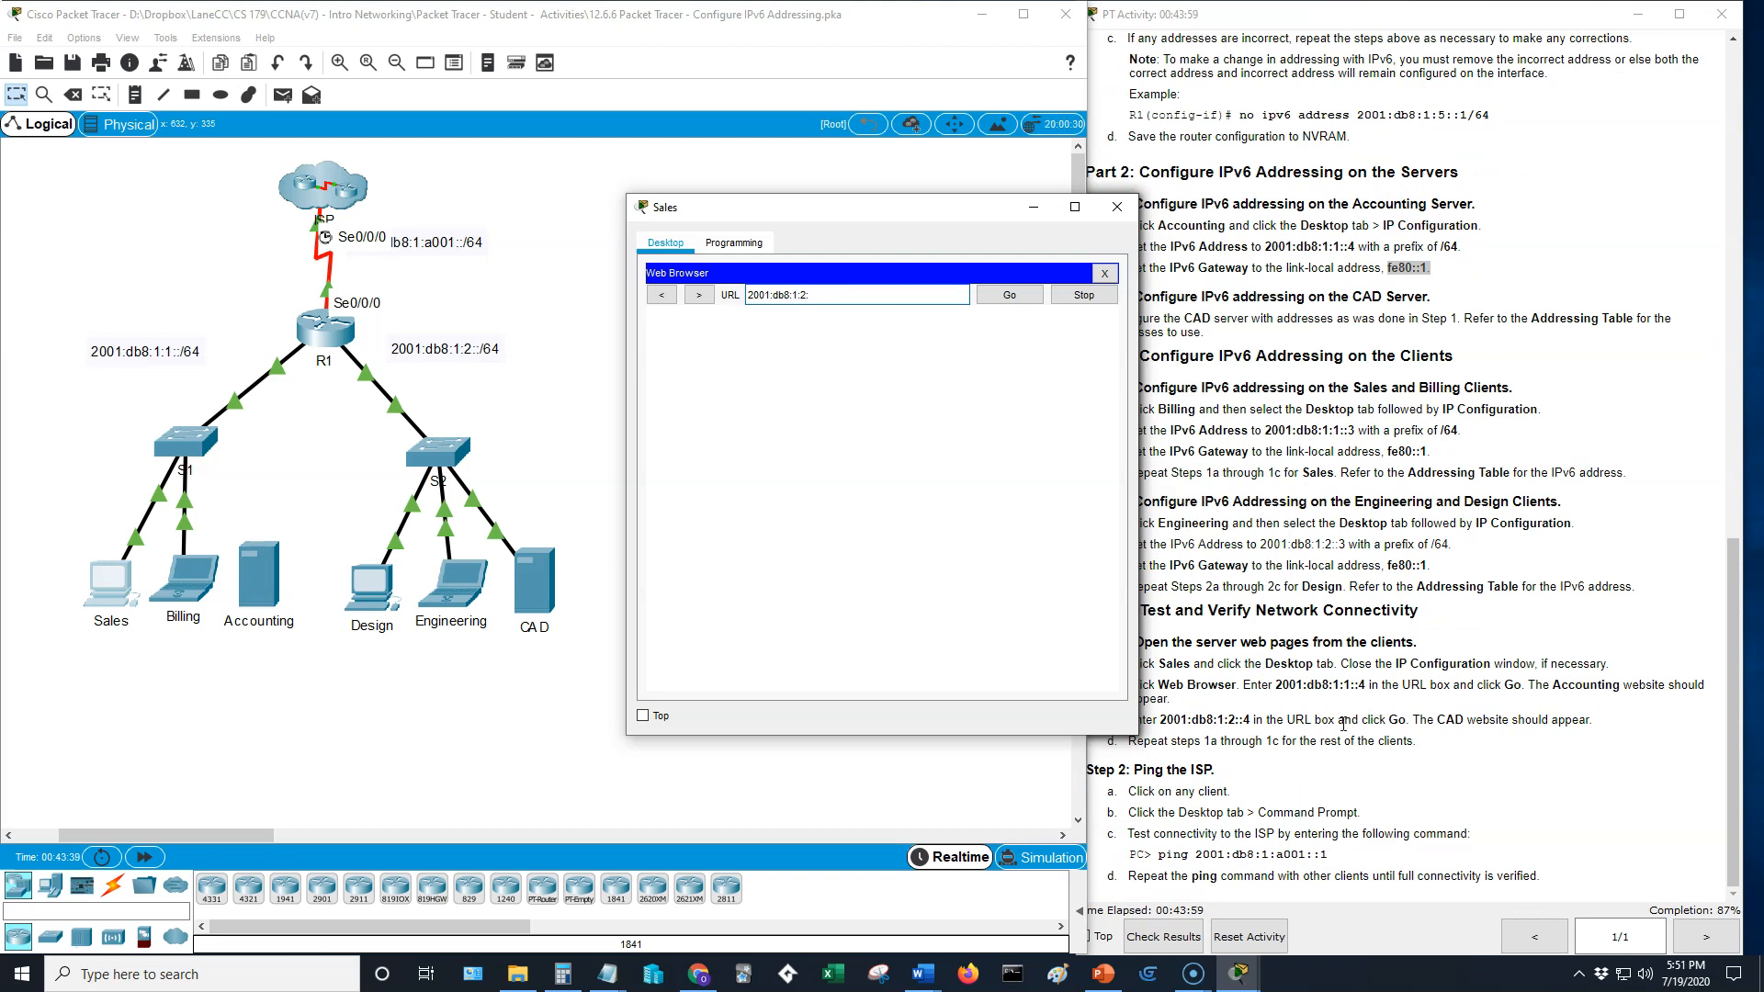
pyautogui.write(':4')
pyautogui.press('Return')
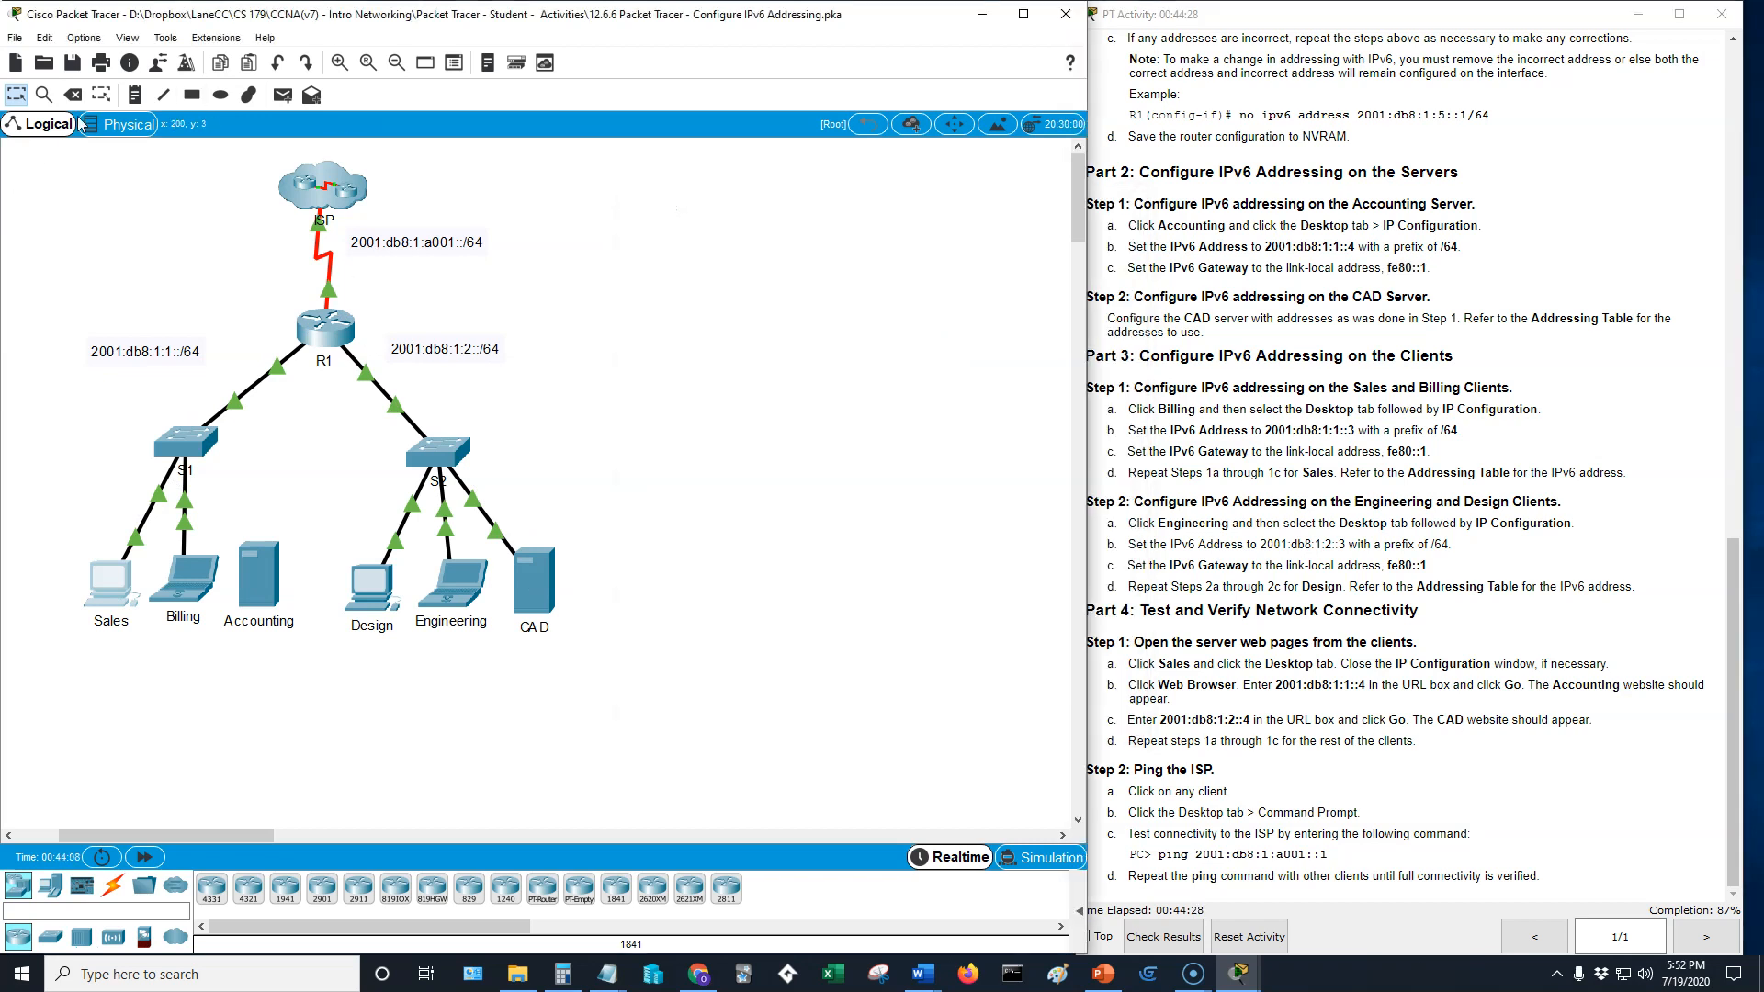
# - Close the Sales PC's web browser and ping the ISP address 2001:db8:1:a001::1 from its command prompt
pyautogui.click(133, 569)
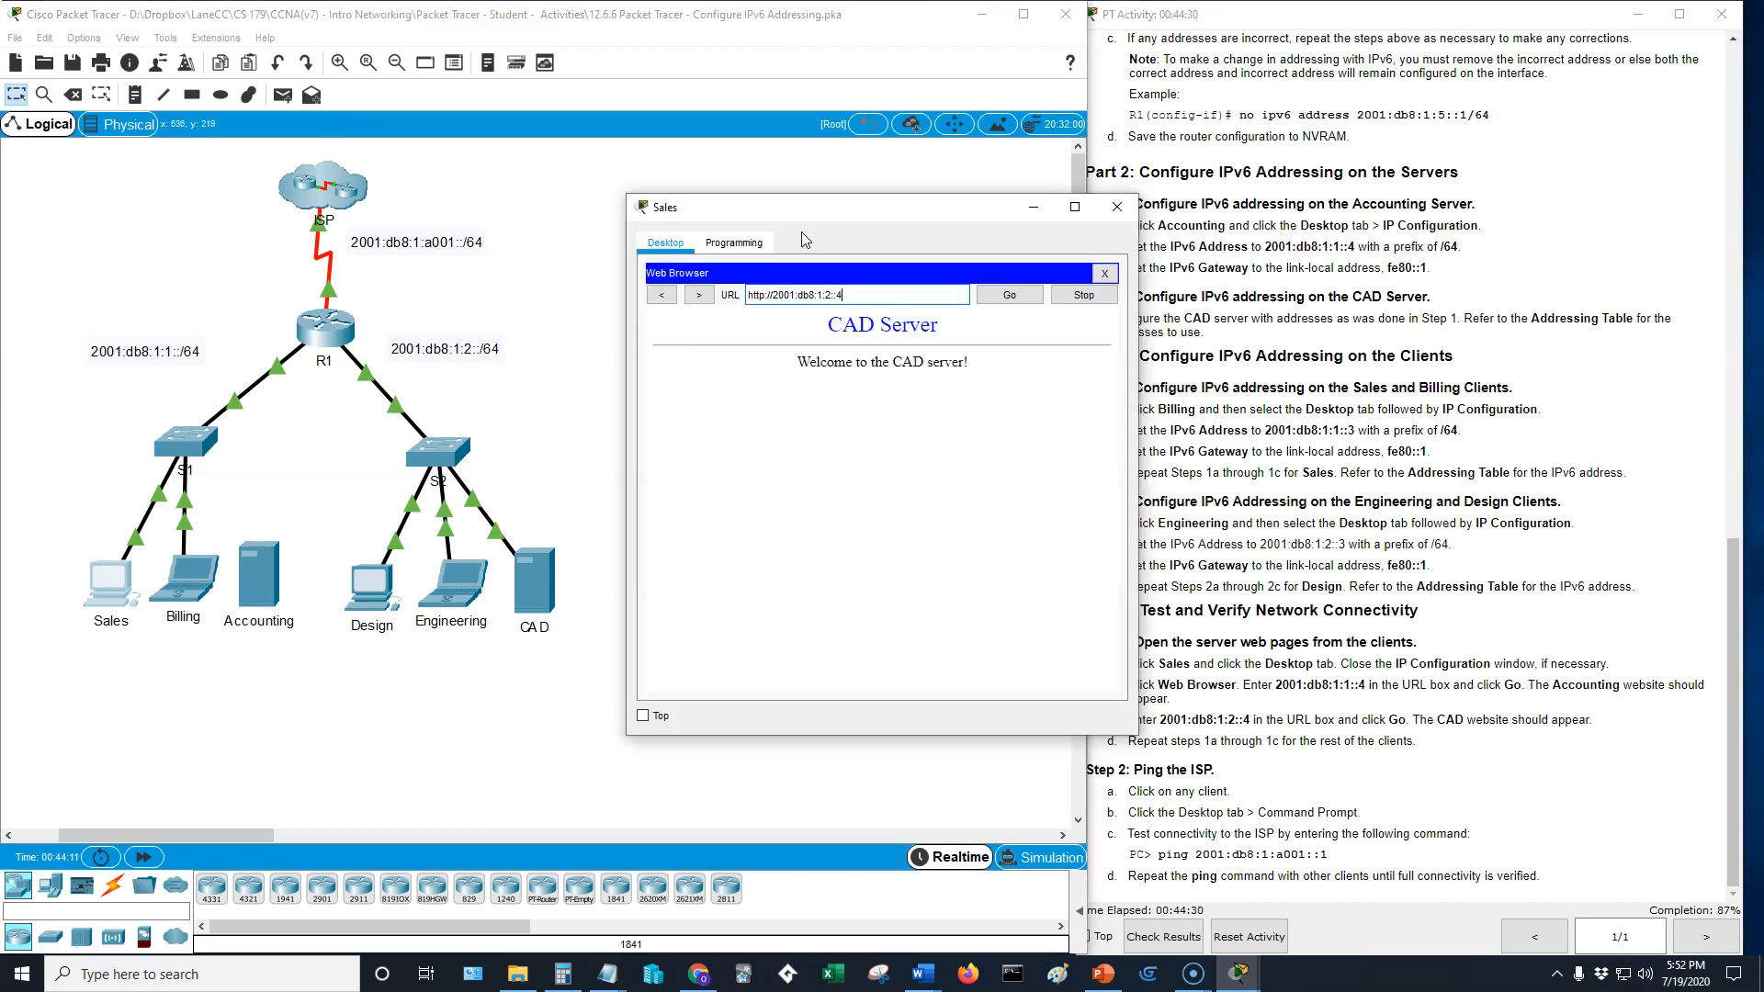
pyautogui.moveTo(889, 220); pyautogui.dragTo(797, 208)
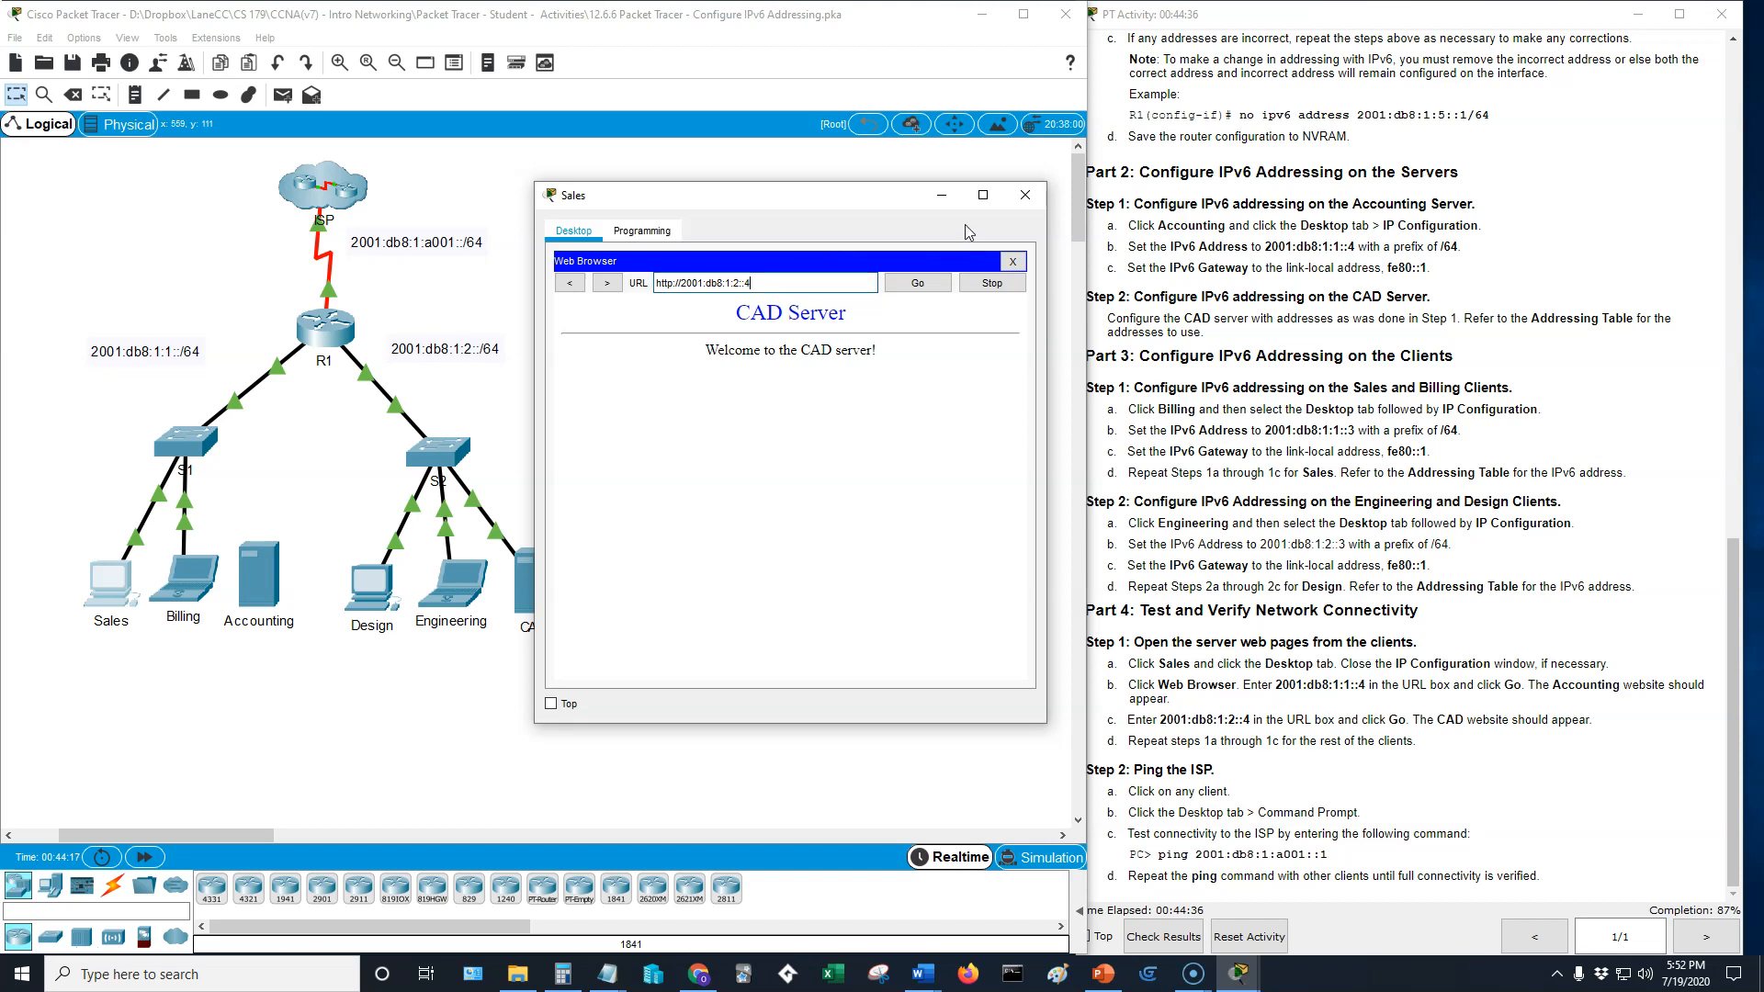
pyautogui.click(1013, 263)
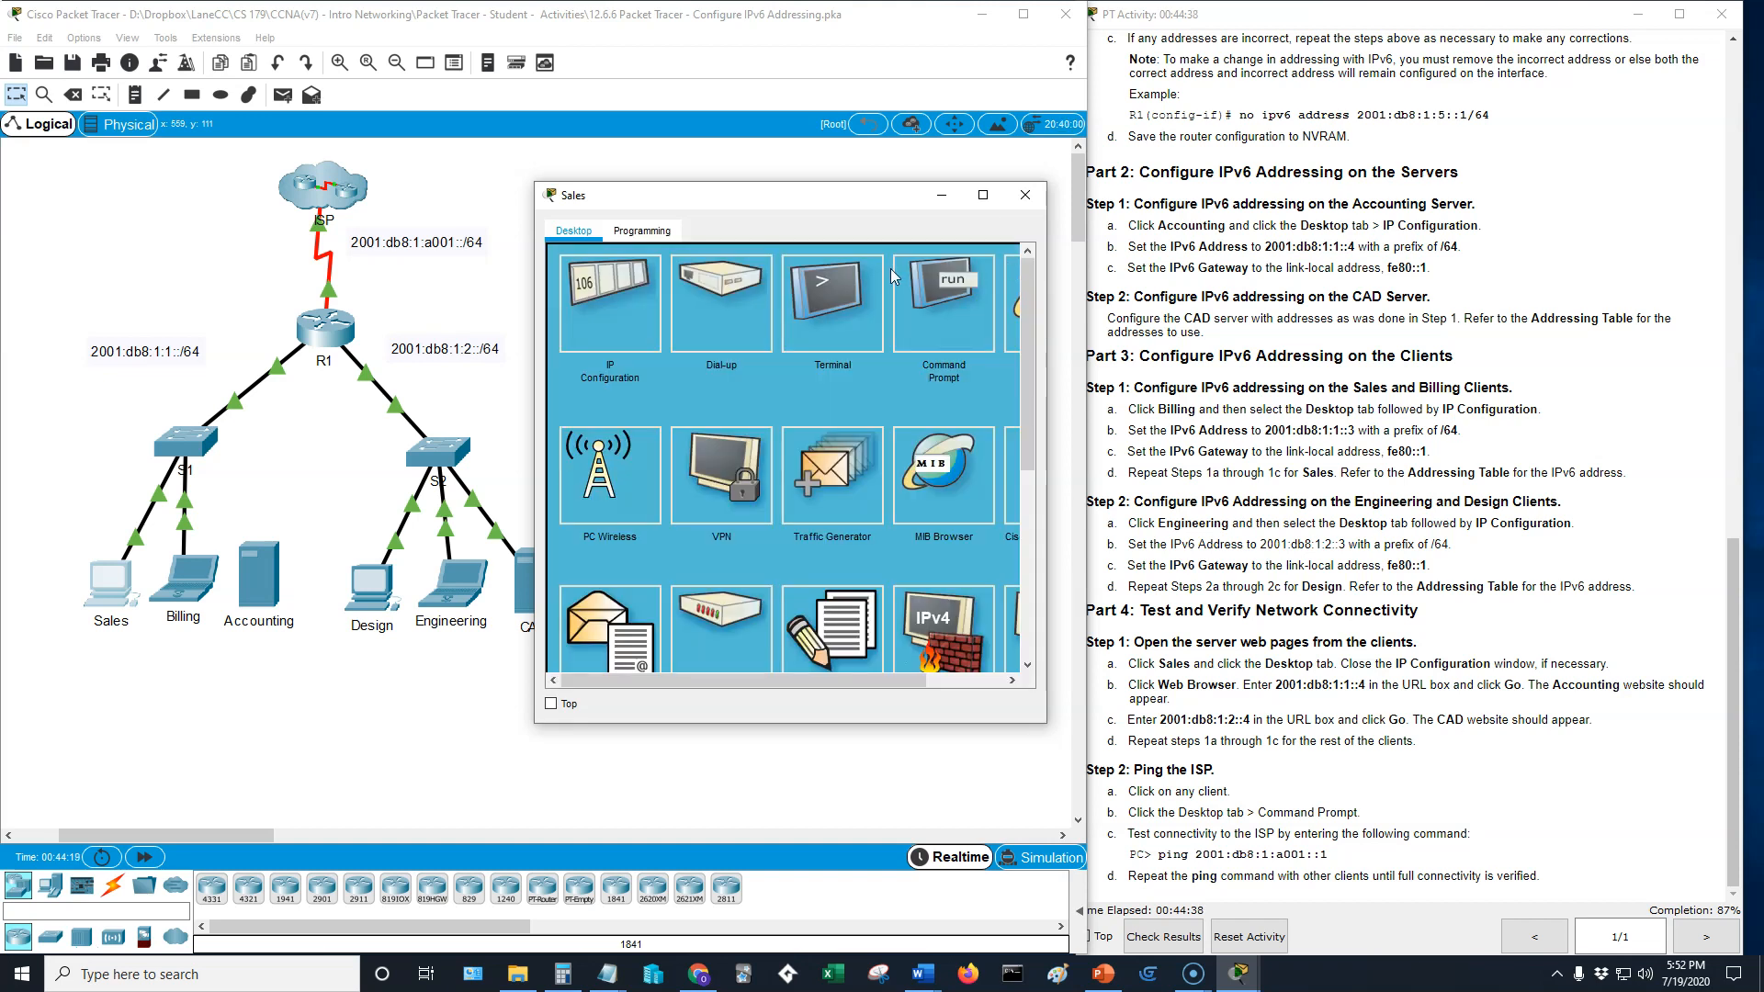
pyautogui.click(894, 272)
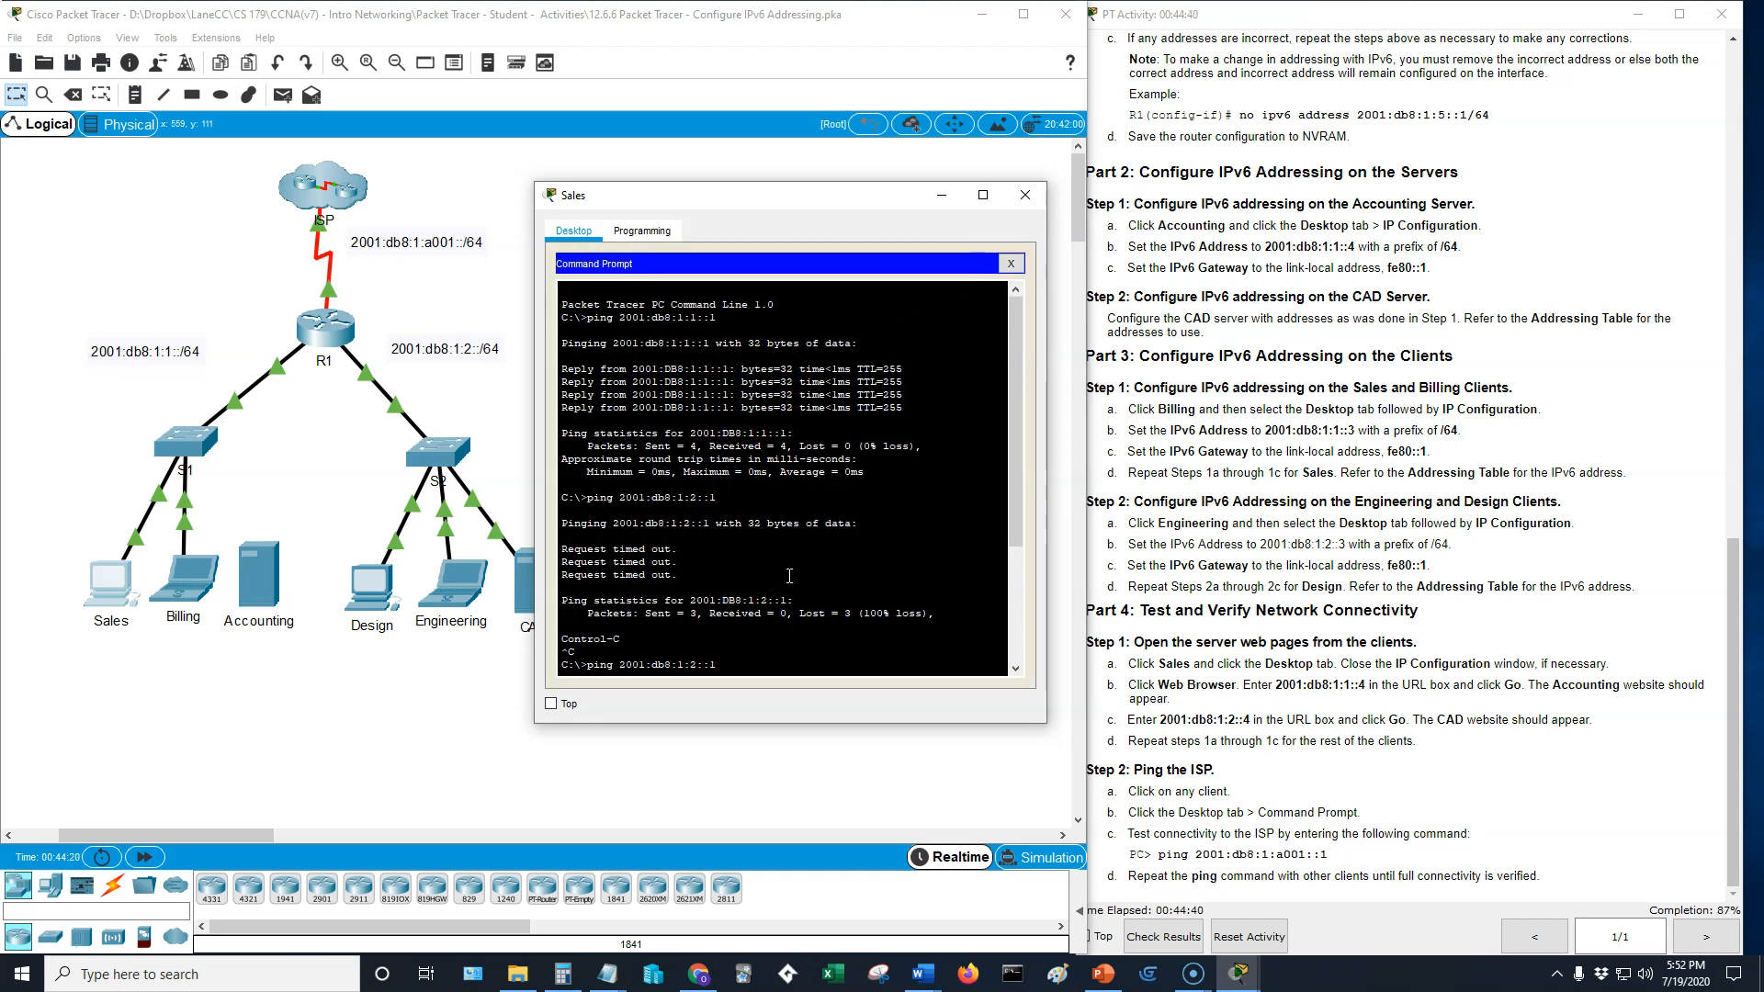
pyautogui.press('Return')
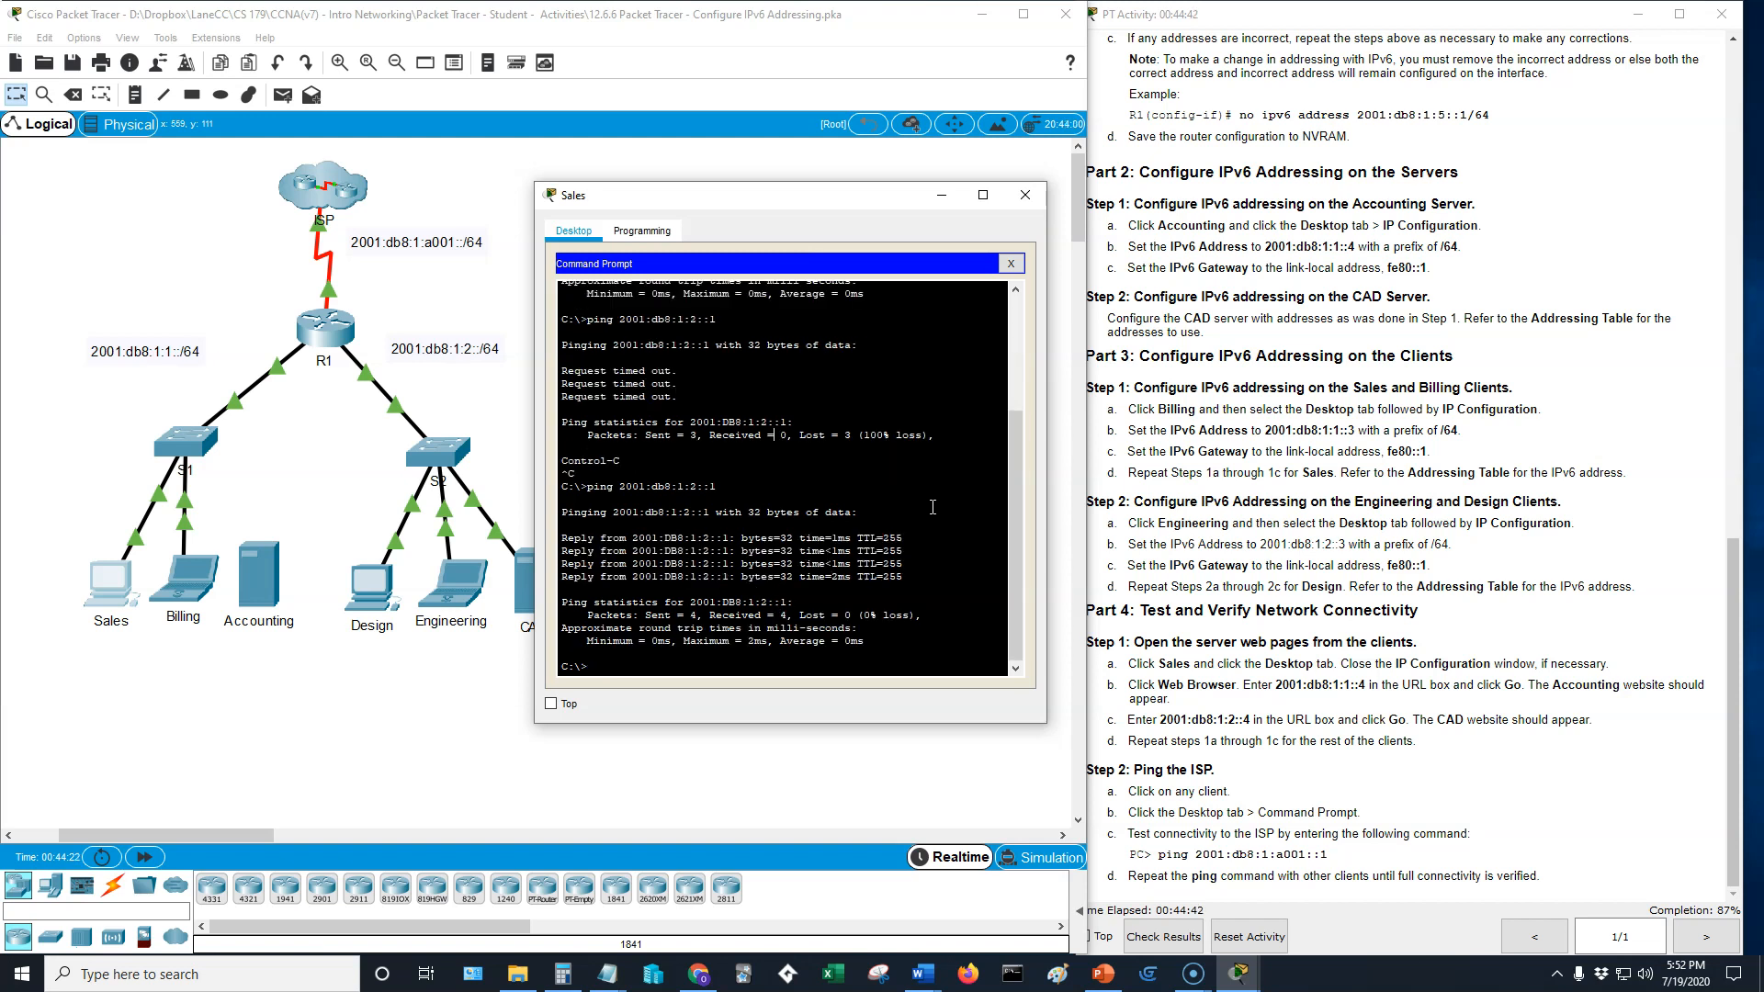
pyautogui.write('ping 2001:db8:1:a001::1')
pyautogui.press('Return')
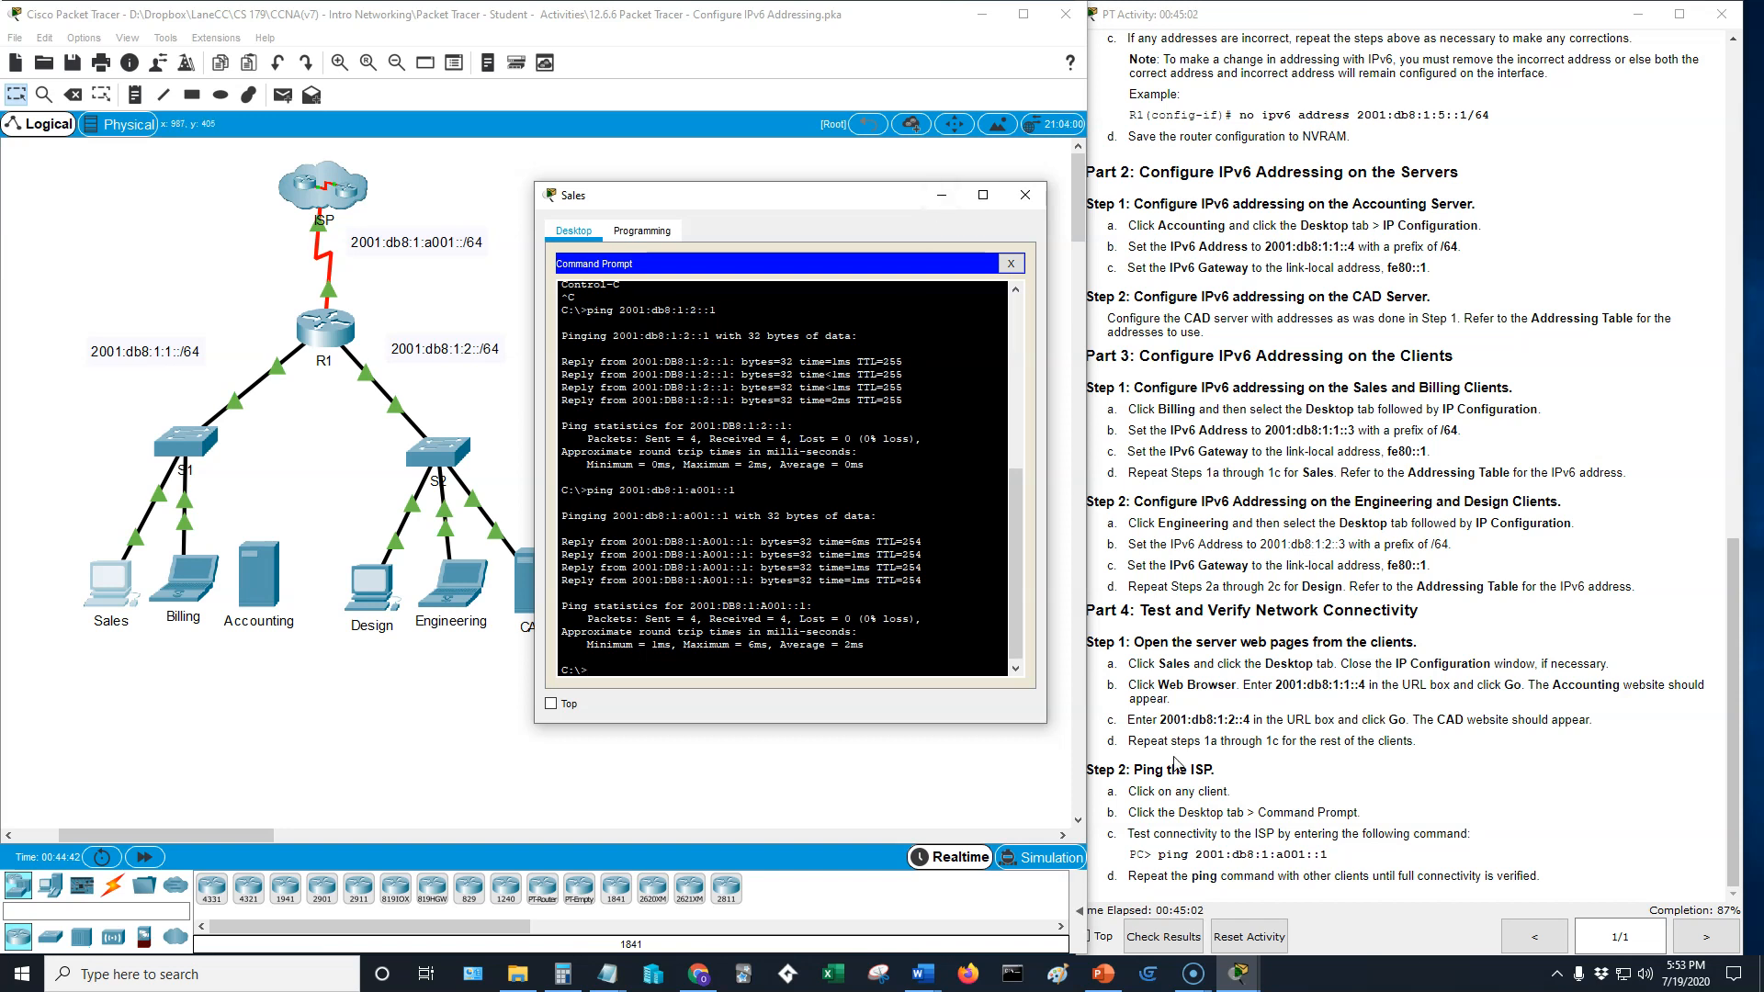
# - Review the earlier ping output in the Sales PC's command prompt and move its window clear of the topology
pyautogui.moveTo(1017, 638); pyautogui.dragTo(999, 452)
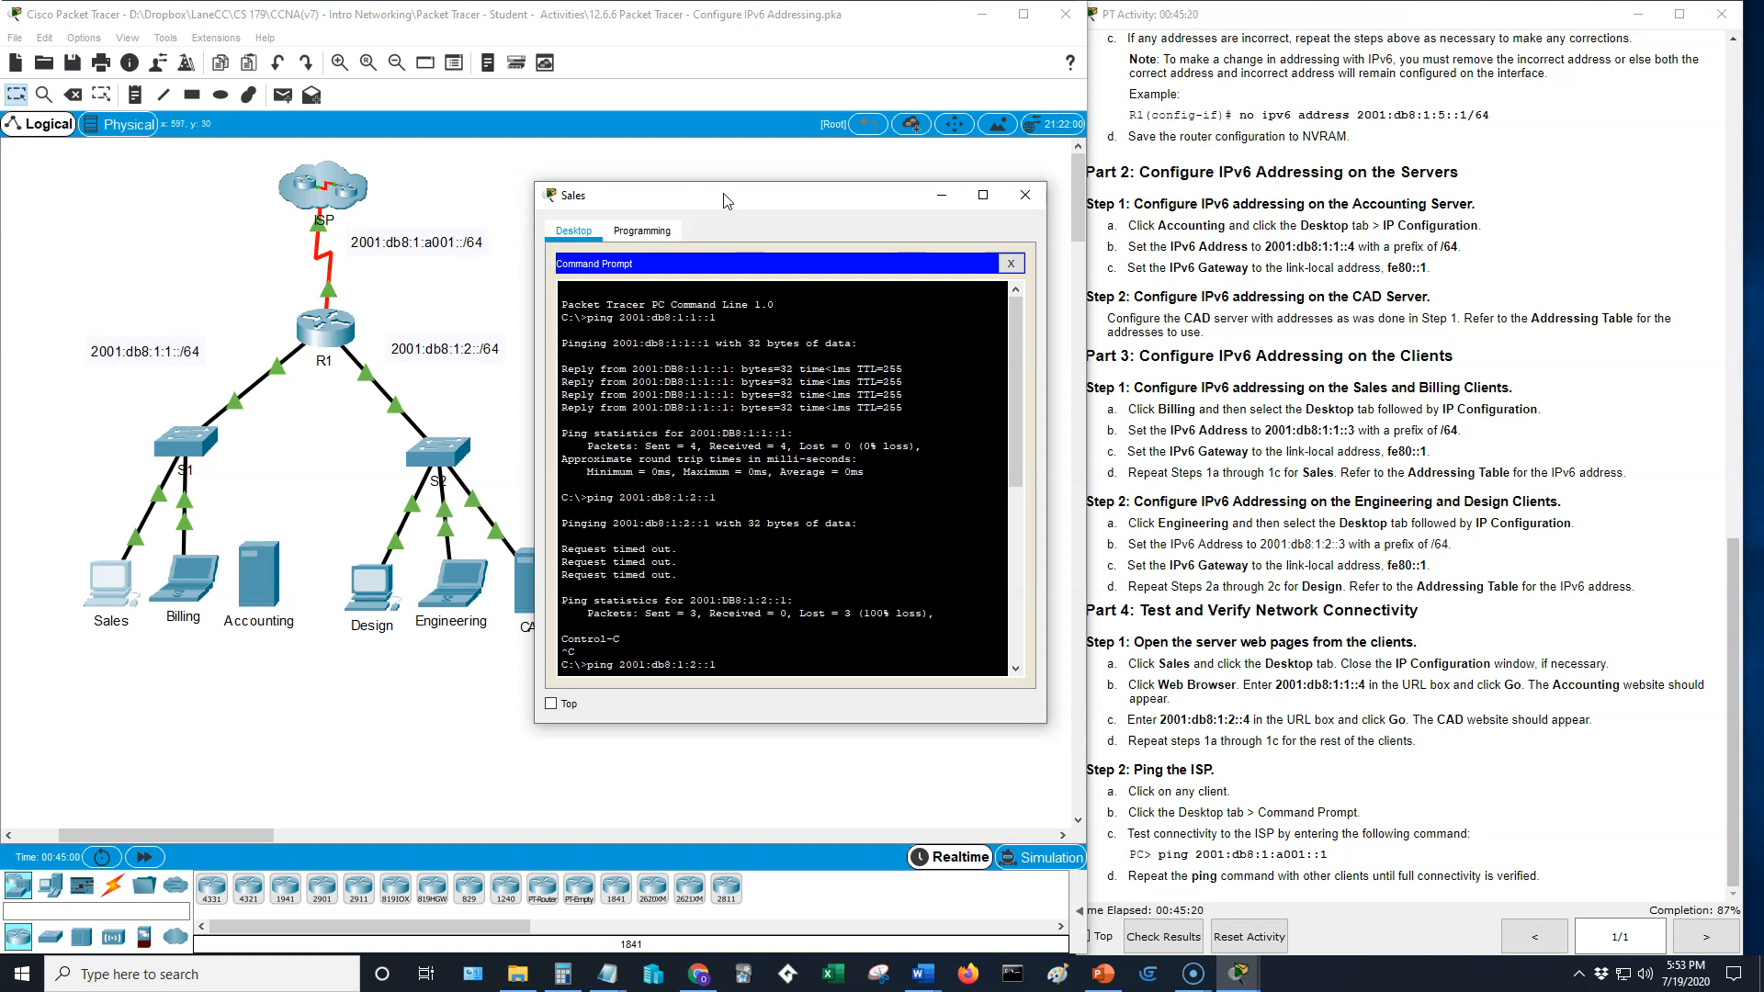
pyautogui.moveTo(726, 200); pyautogui.dragTo(1060, 237)
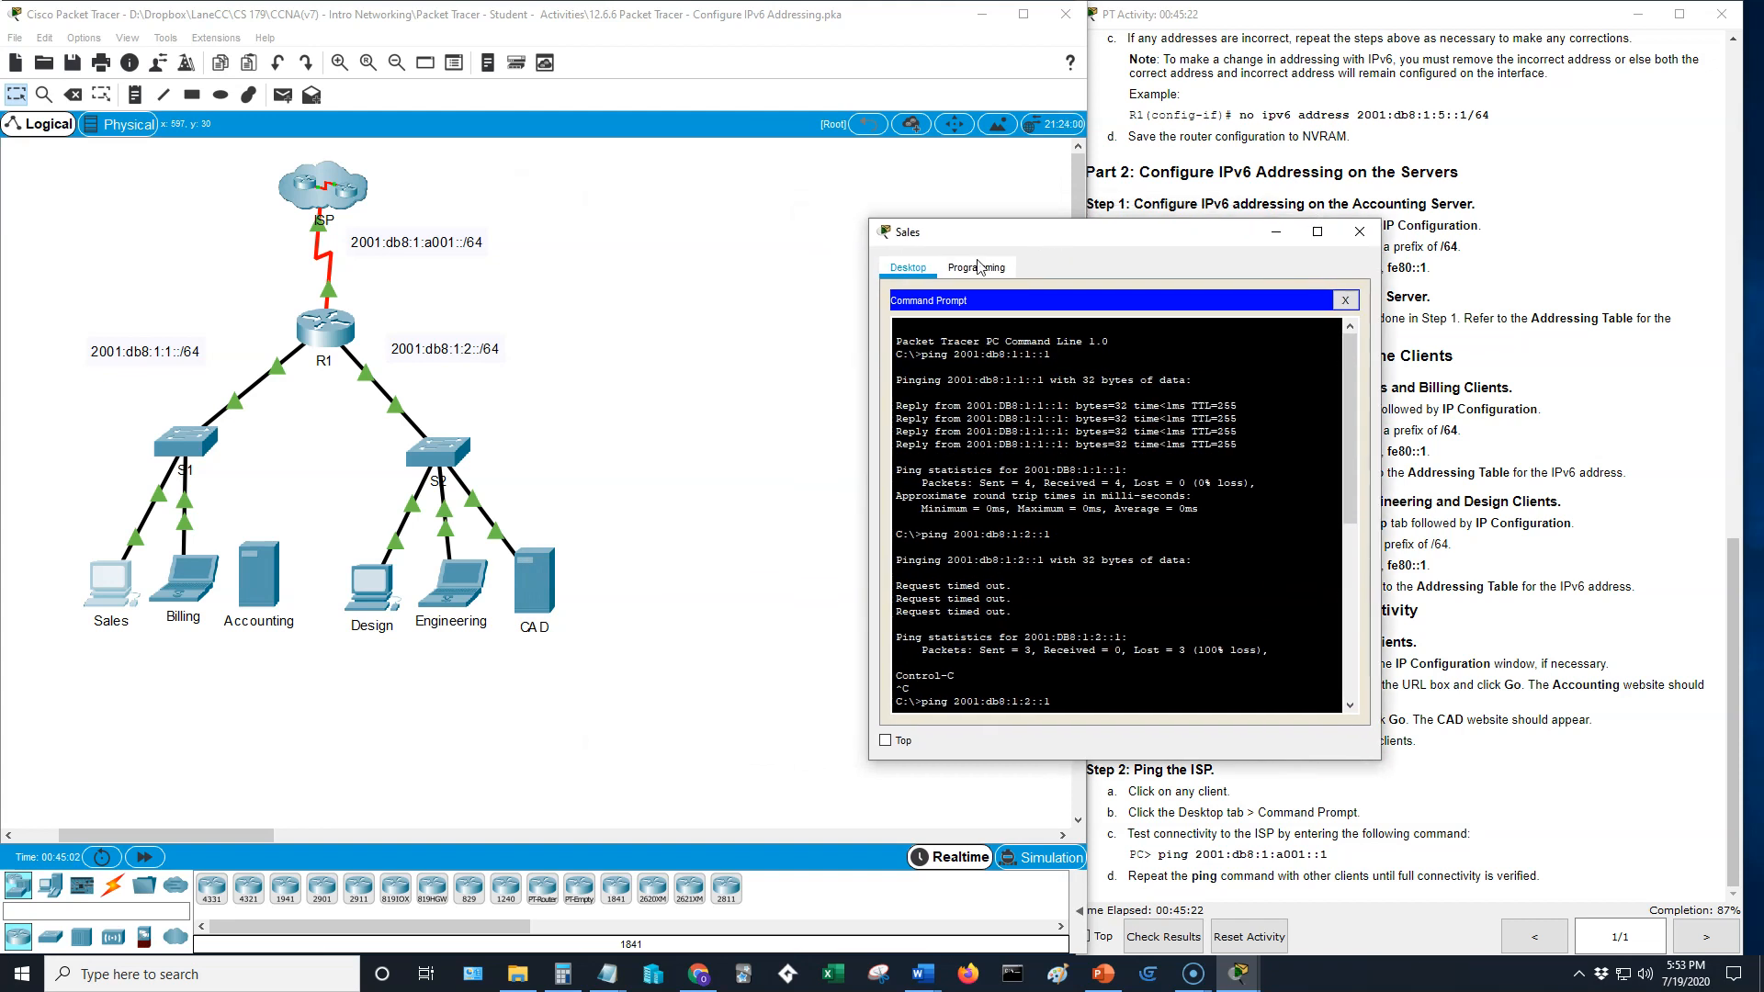